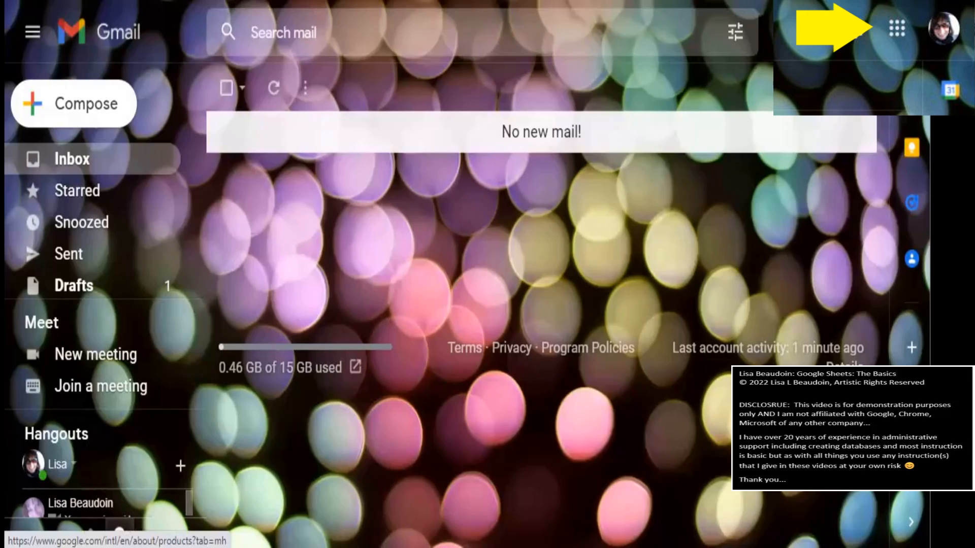
- Switch to Google Drive and create a folder named "GSF - Salary Calculations" in My Drive
click(896, 29)
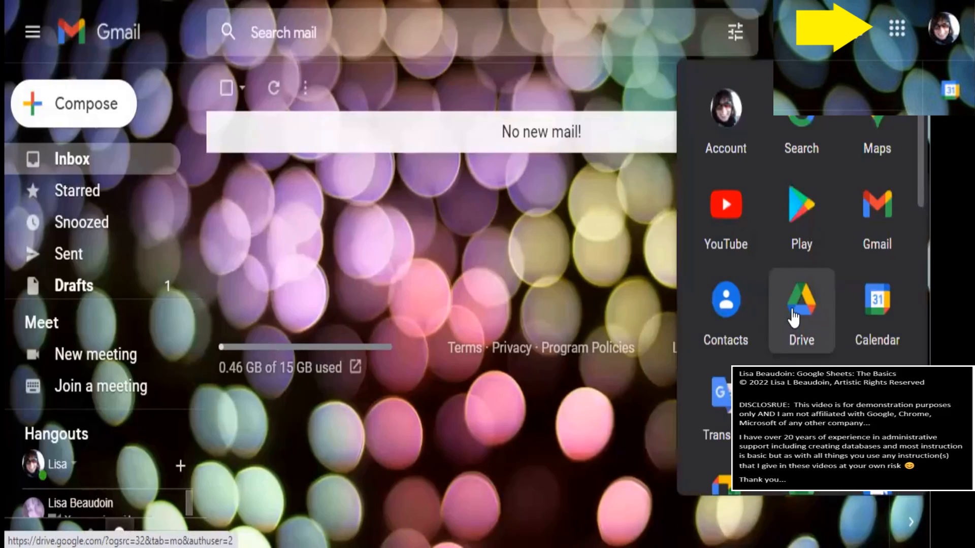
click(794, 318)
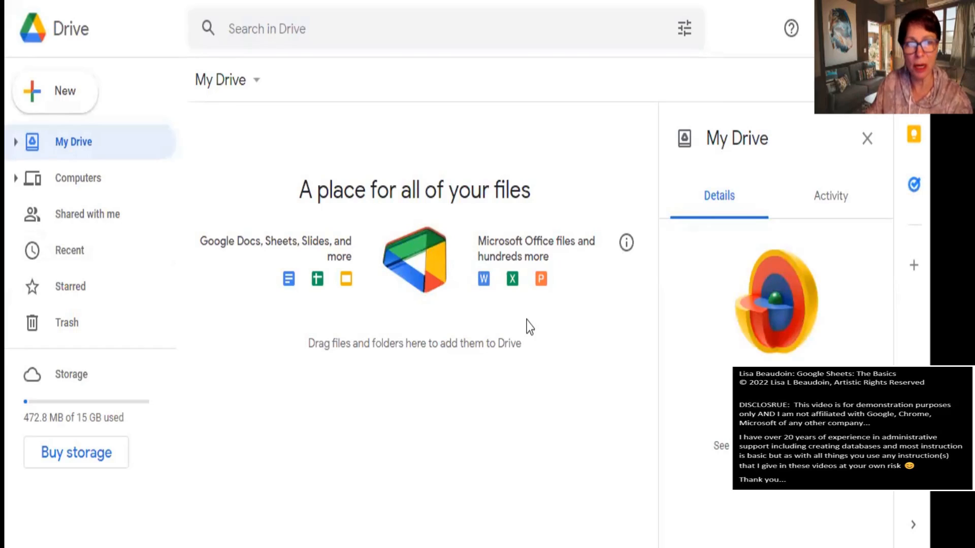
click(42, 104)
click(47, 99)
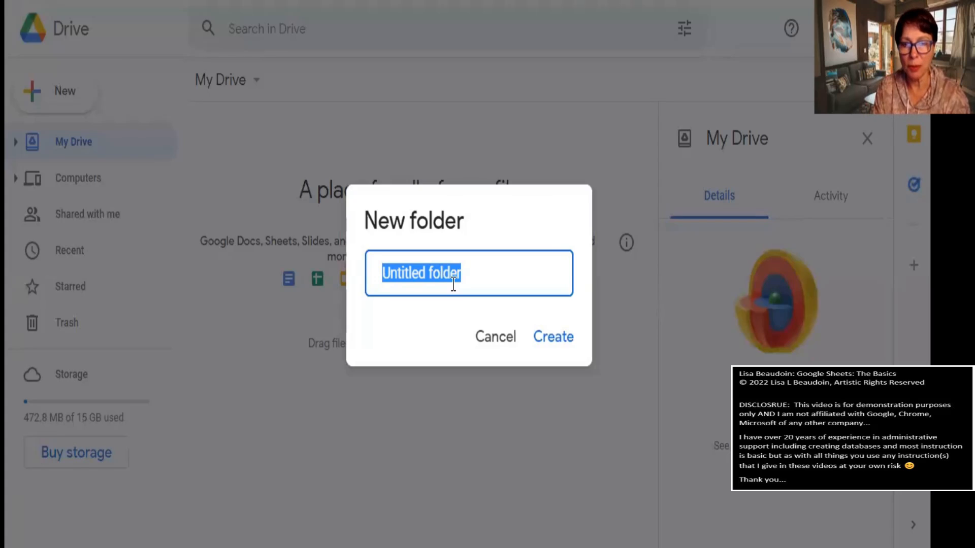
text(GS)
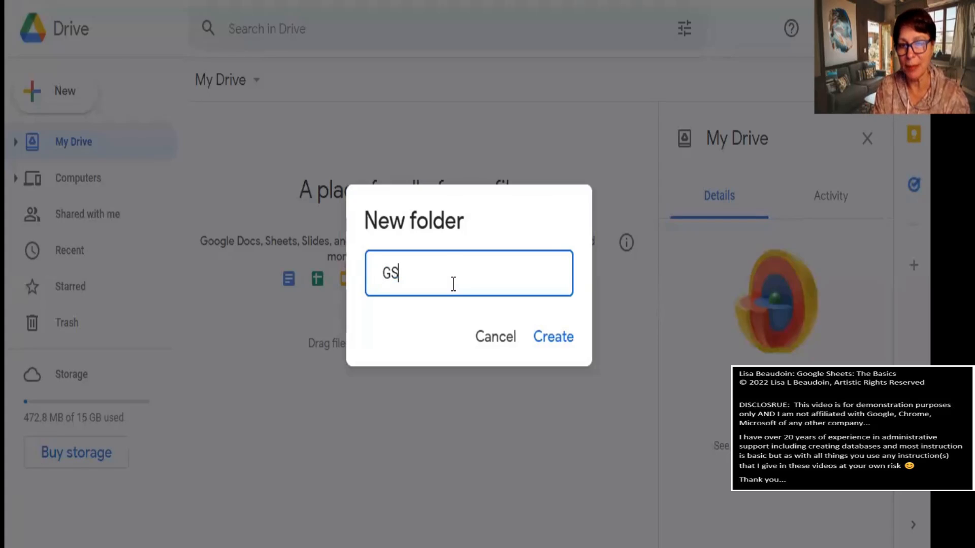
text(F)
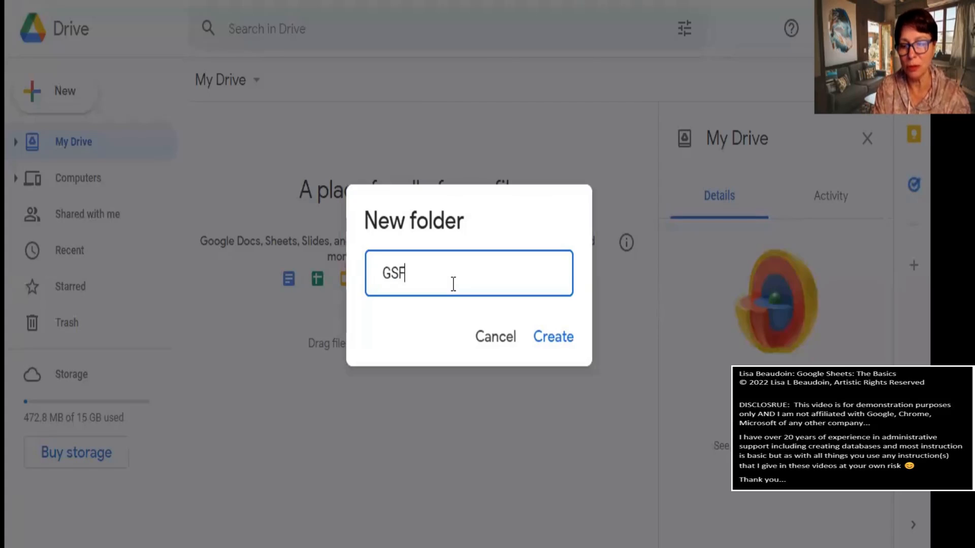
text( -)
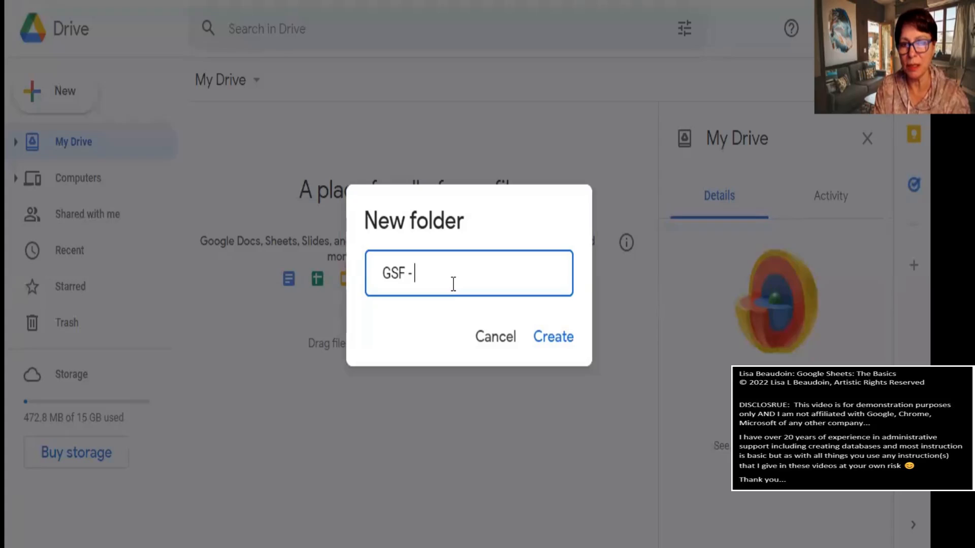
text( Salar)
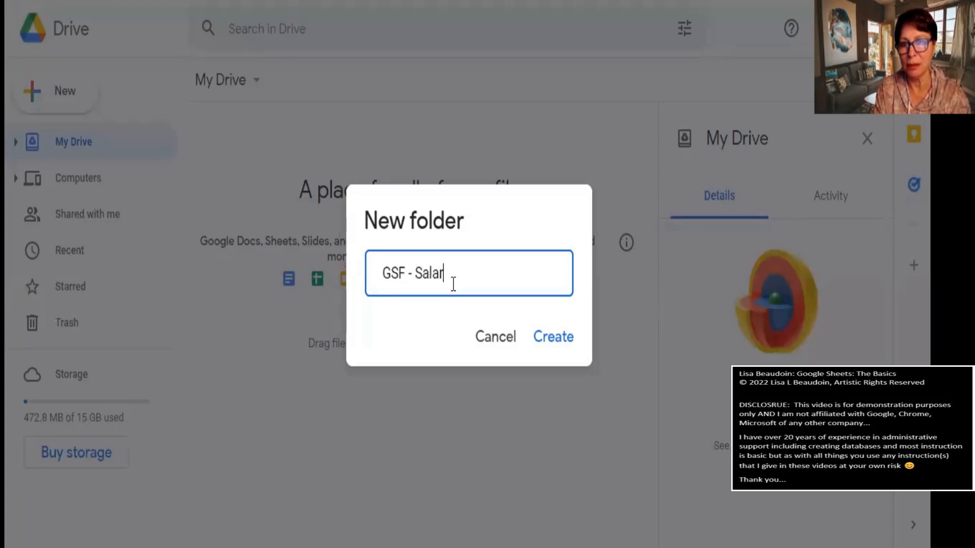
text(y Calucl)
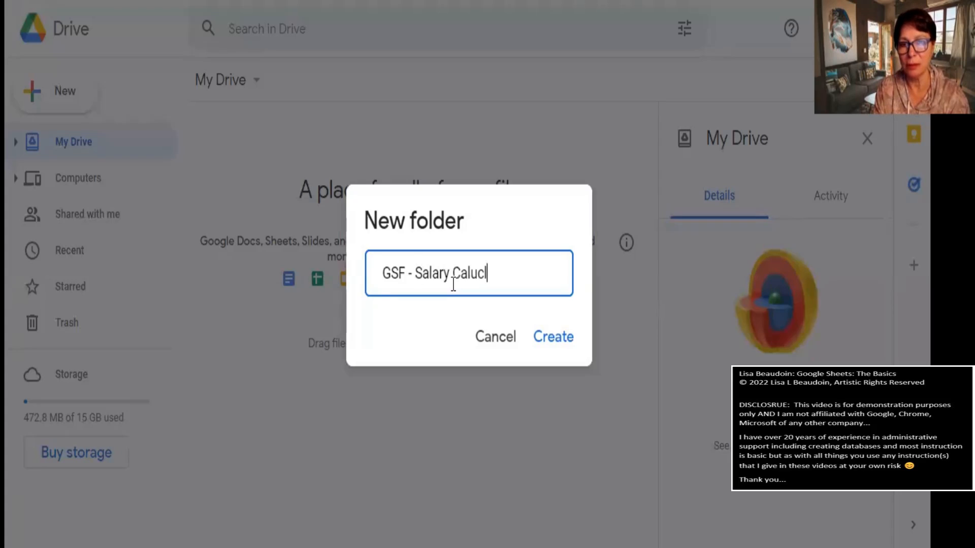
key(BackSpace)
key(BackSpace)
key(BackSpace)
text(culations)
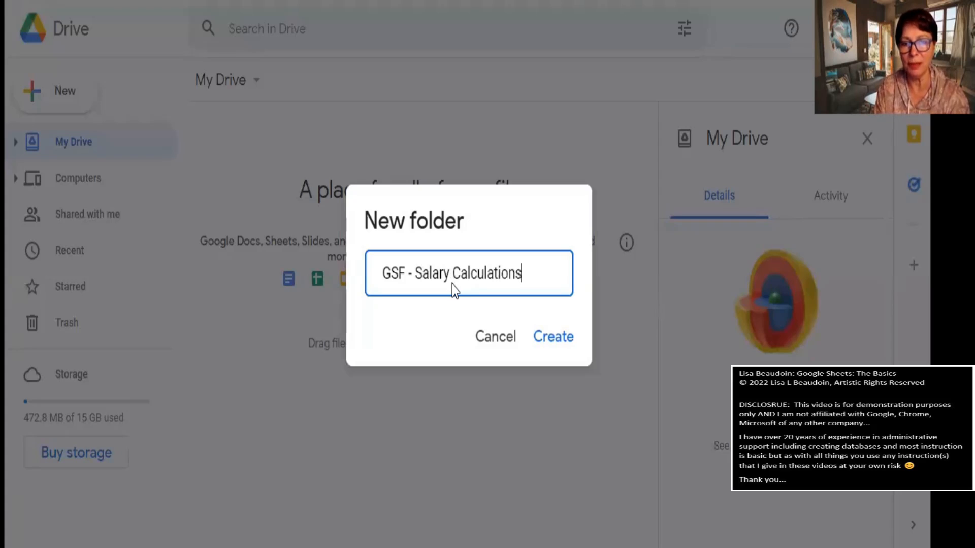
key(Return)
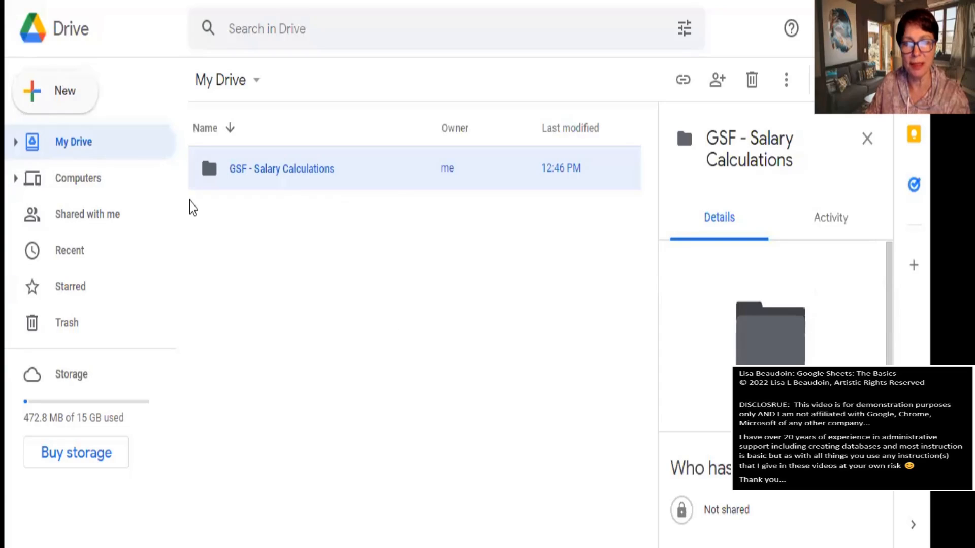
- Open the "GSF - Salary Calculations" folder and create a blank Google Sheets spreadsheet in it
double_click(291, 173)
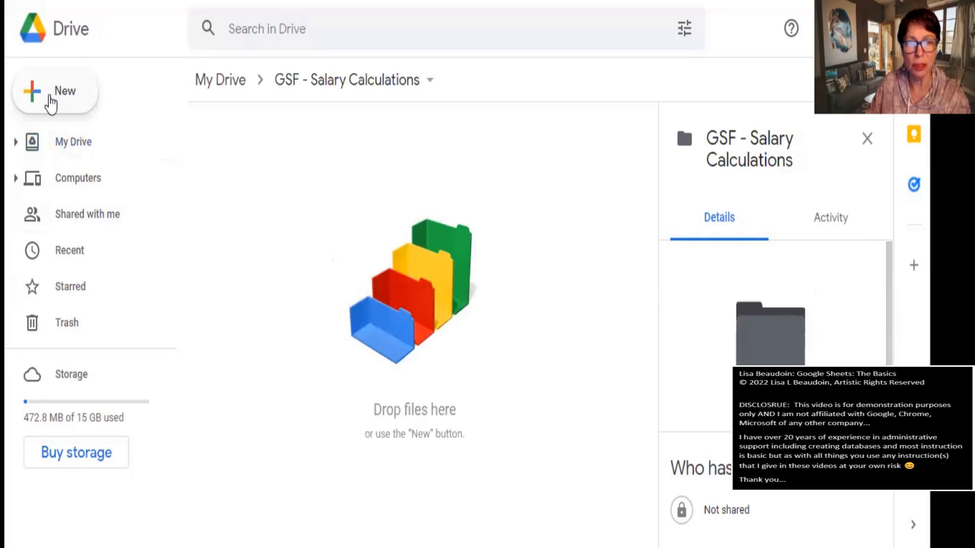
click(50, 98)
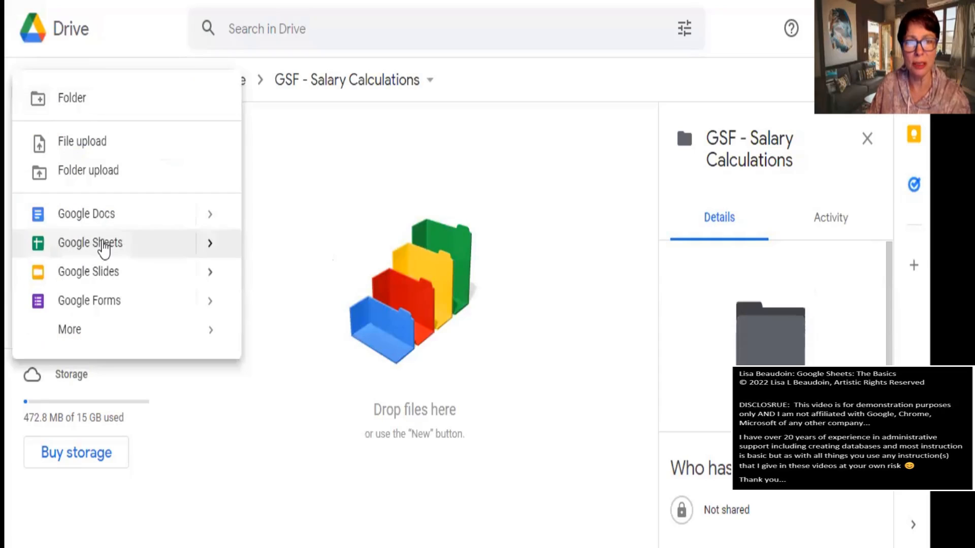
mouse_move(218, 252)
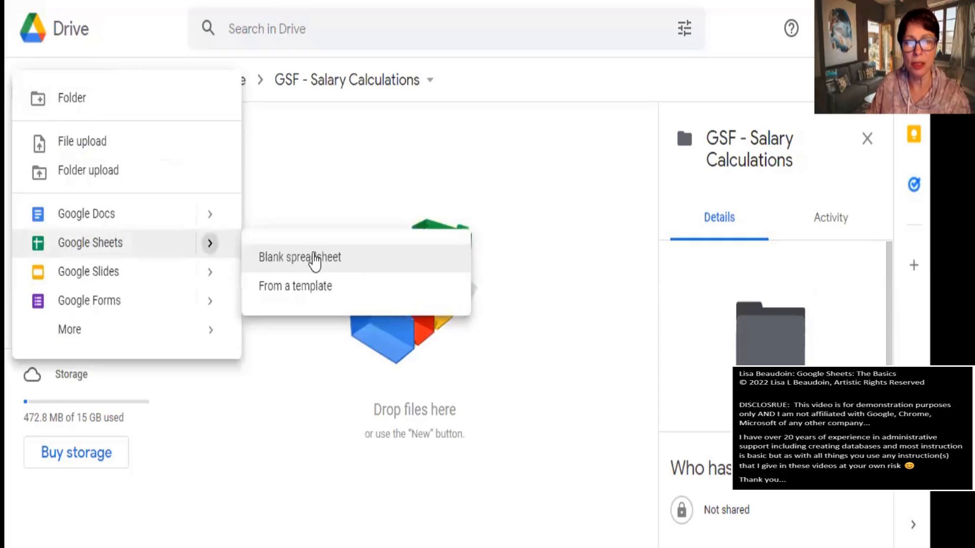
click(316, 258)
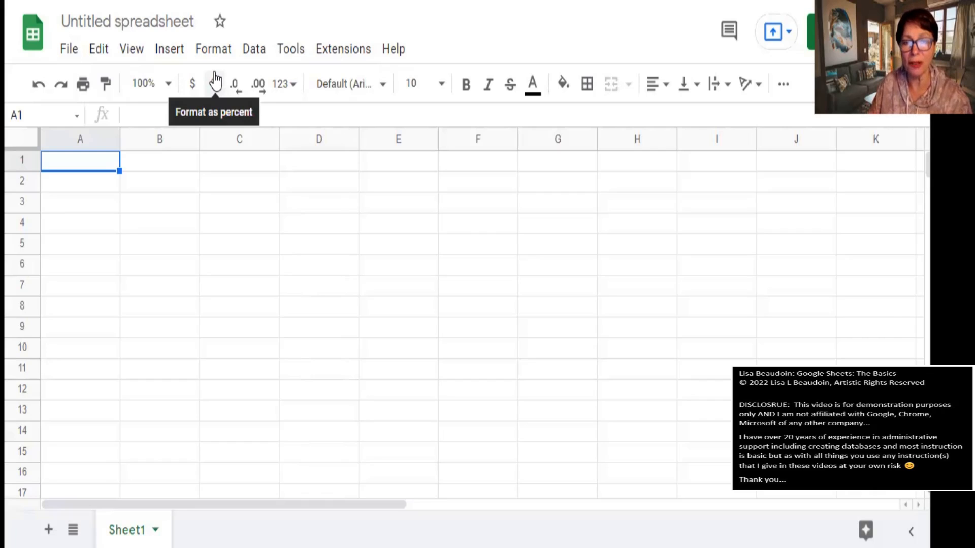
- Rename the untitled spreadsheet as "v22.3.6.1 GS - Salary Calculation" and star it
click(150, 21)
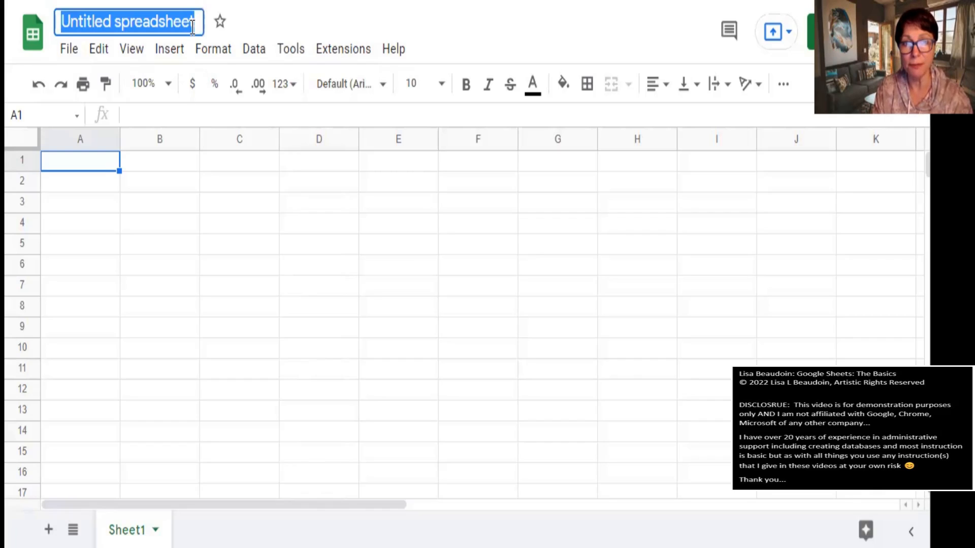
text(v22.)
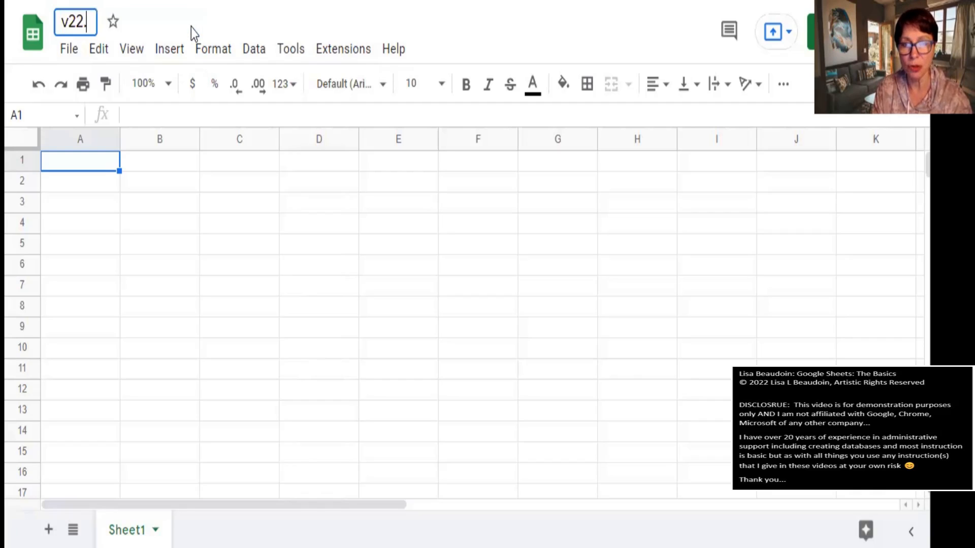
text(3.6.1)
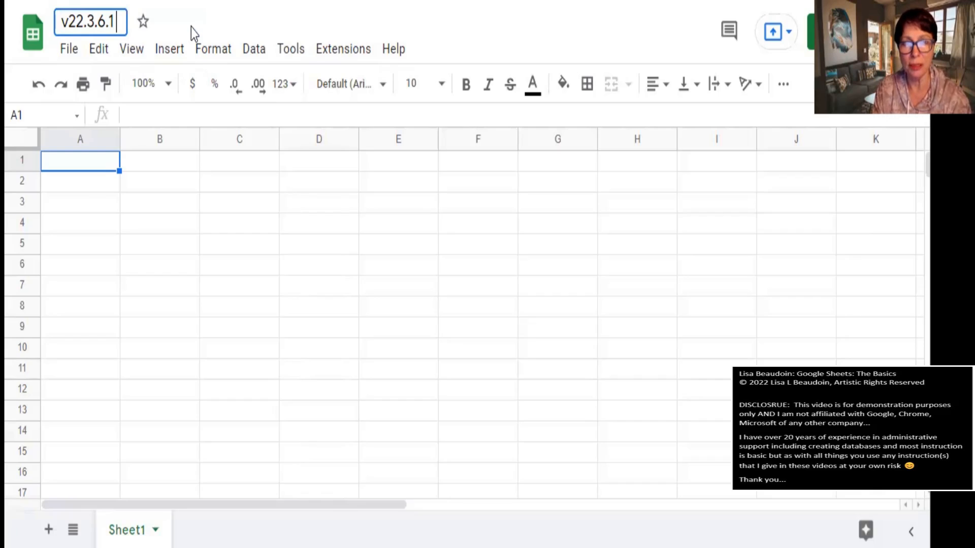
text( GS -)
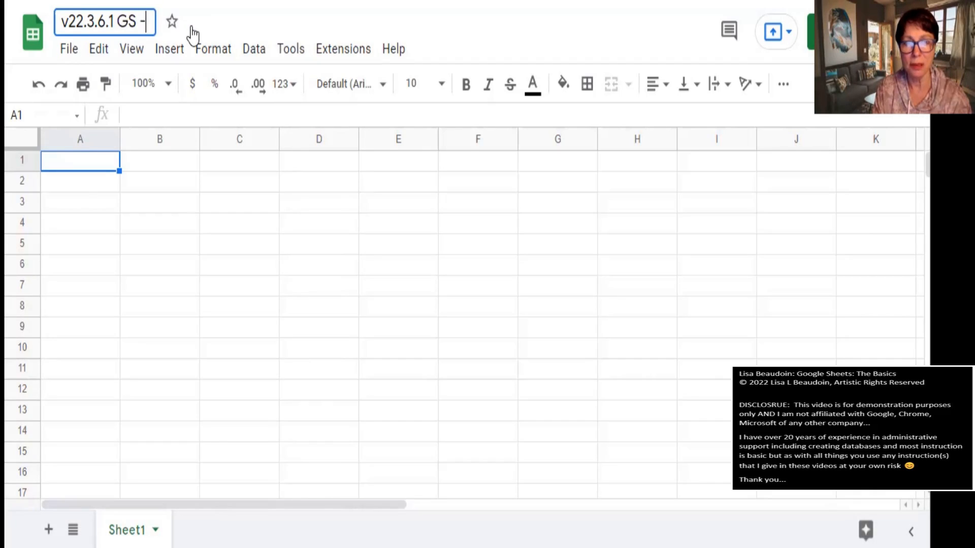
text( Salary)
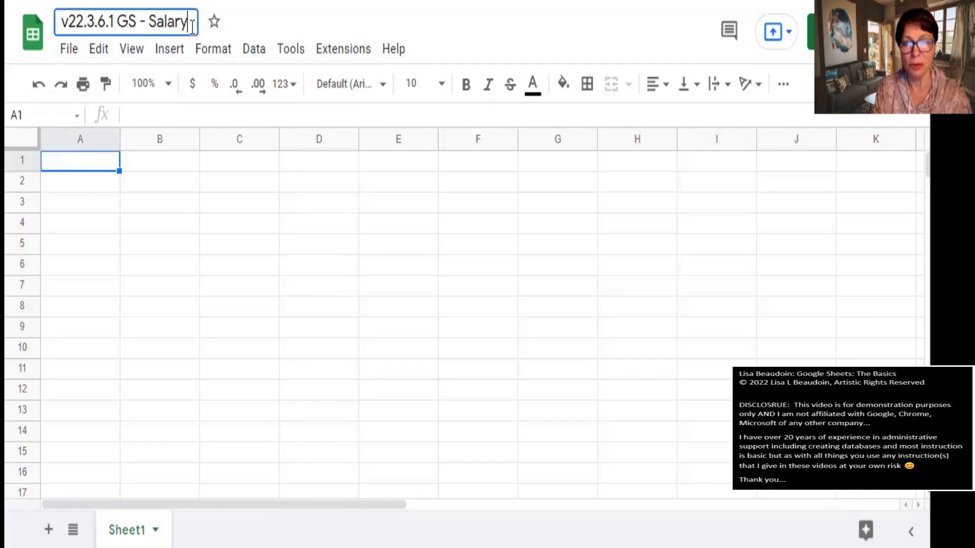
text( Calculation)
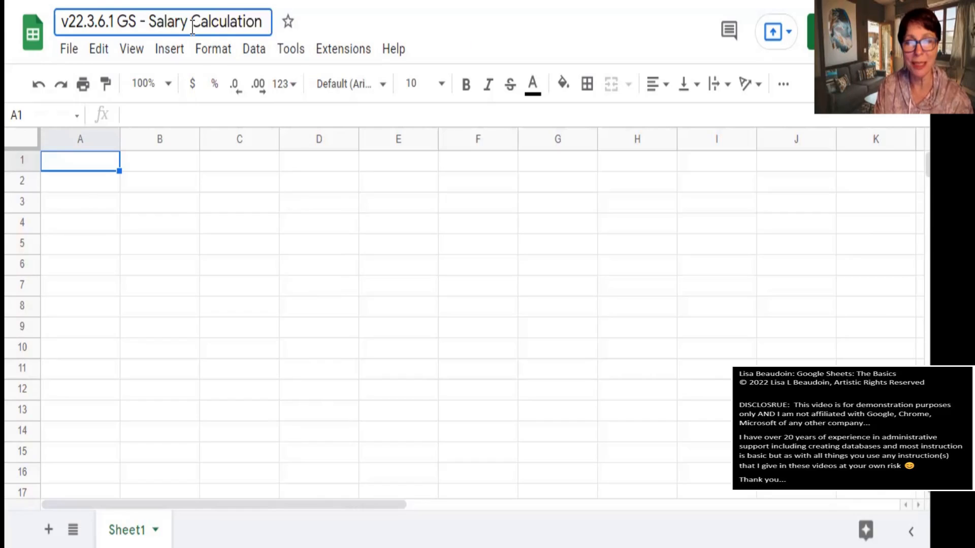
key(Return)
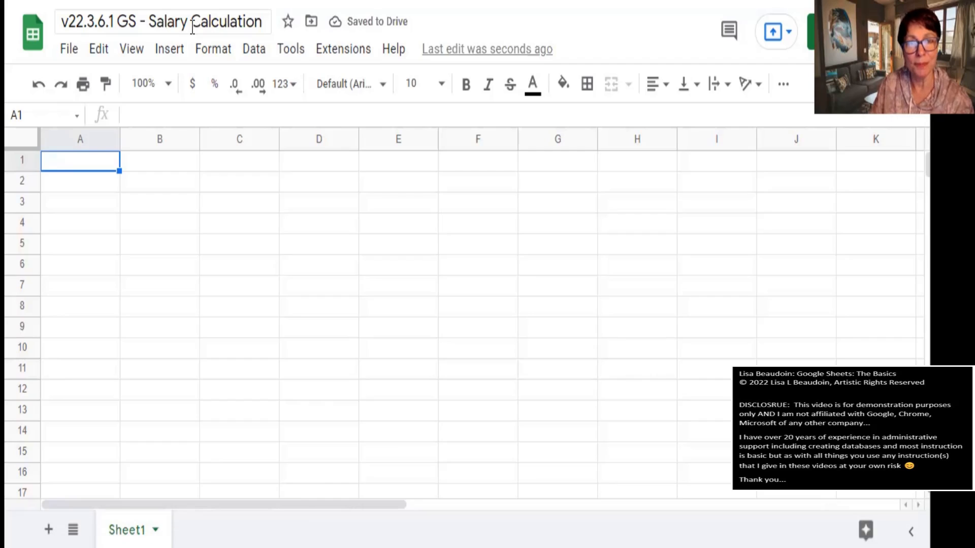
click(289, 22)
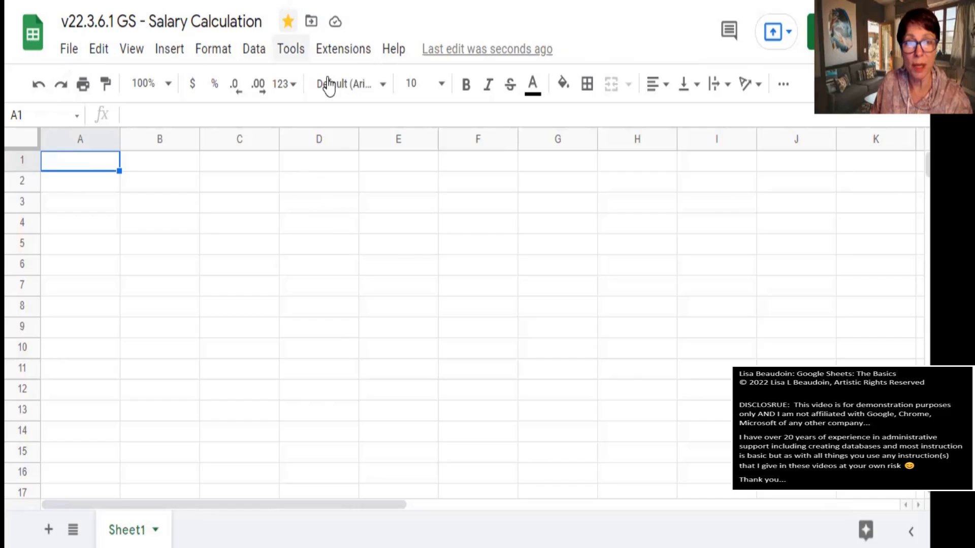
- Examine the spreadsheet's file commands, its folder location, the available download formats and the editing commands
click(71, 52)
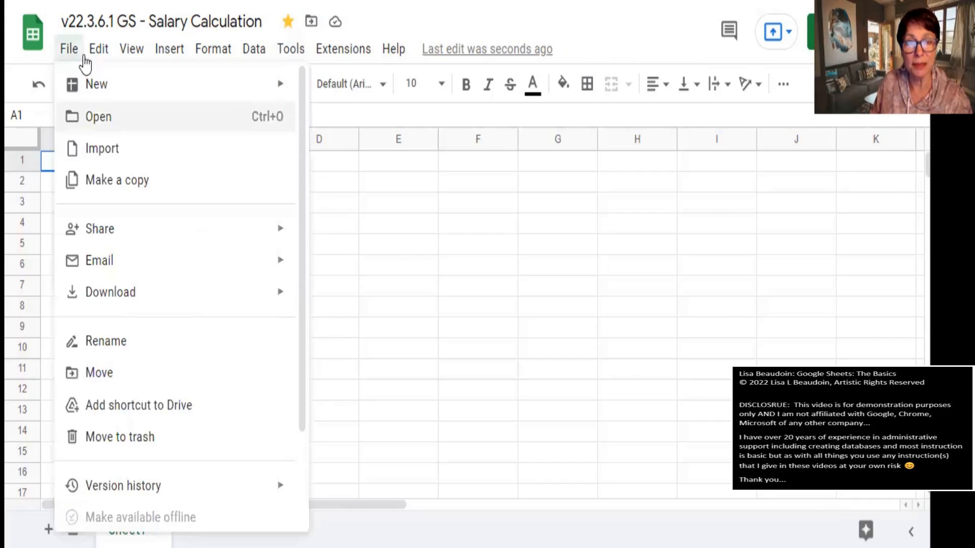
key(Escape)
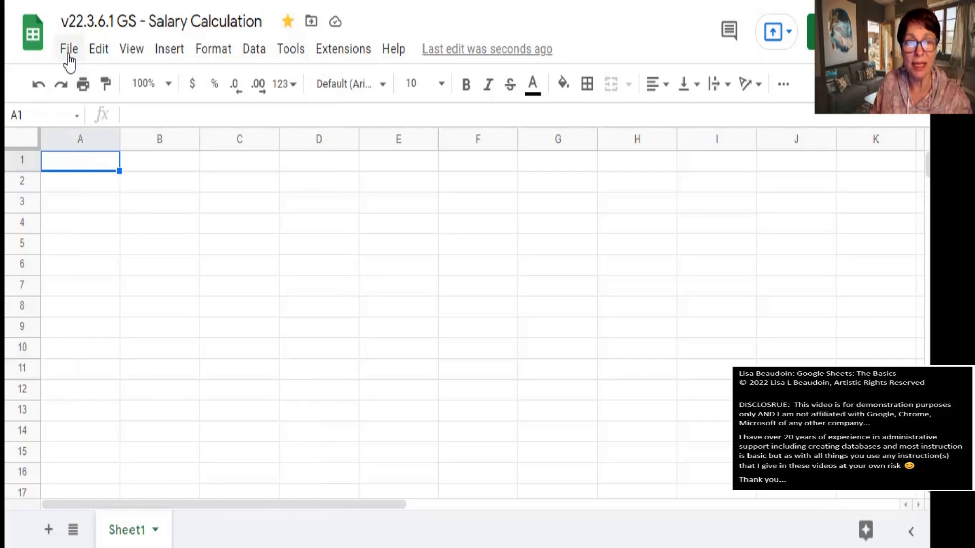
click(69, 59)
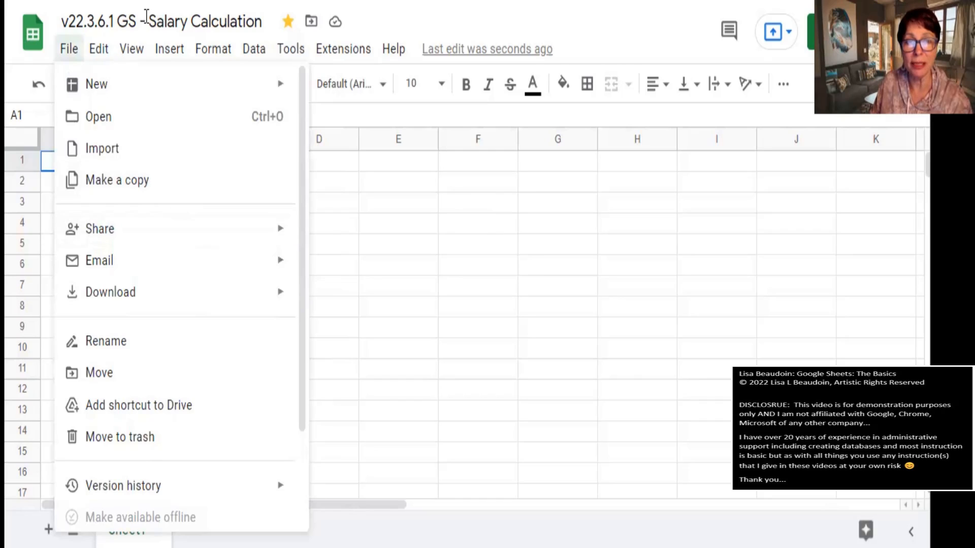
click(451, 189)
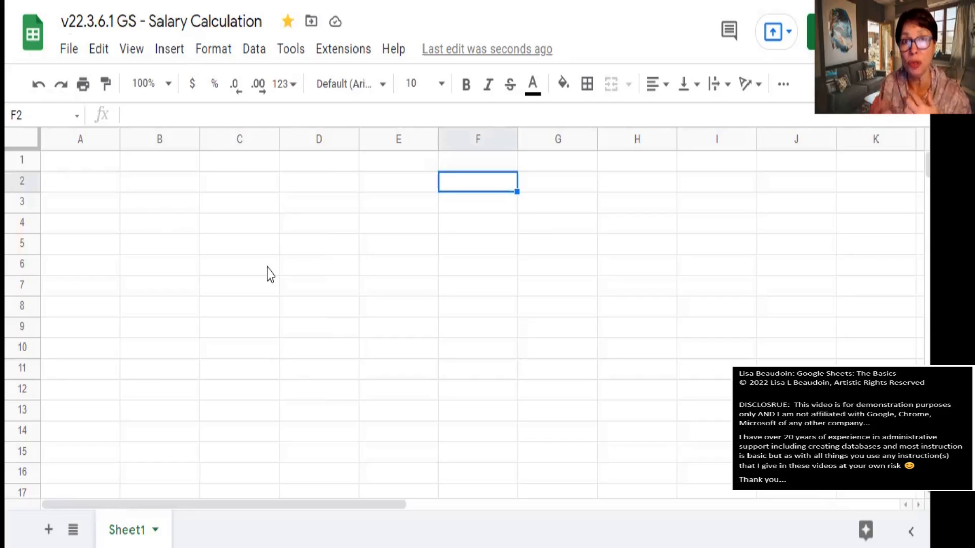
click(91, 21)
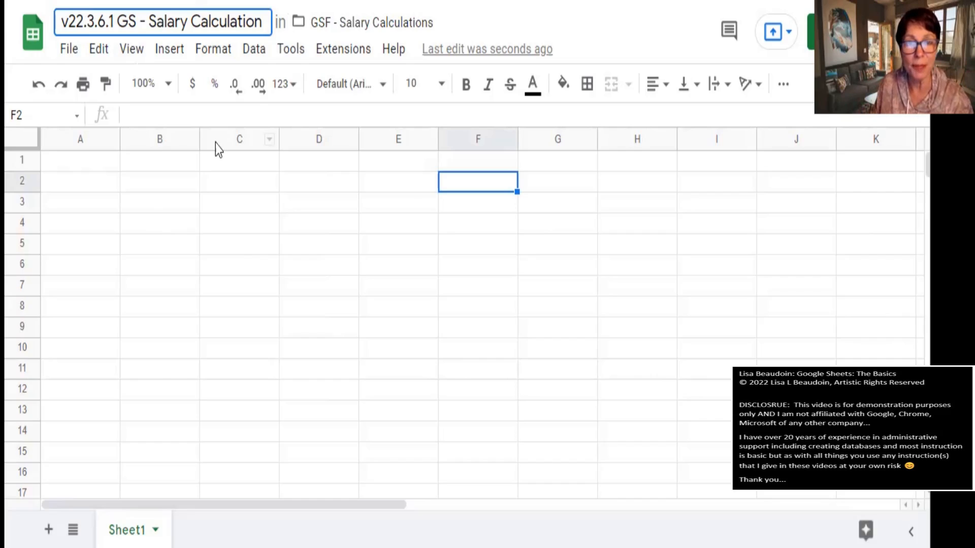
click(68, 50)
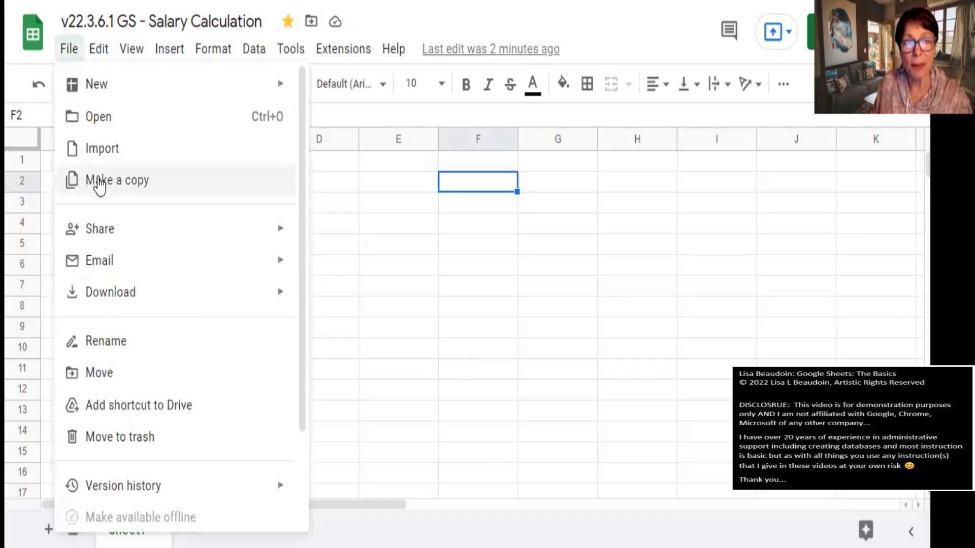
mouse_move(100, 297)
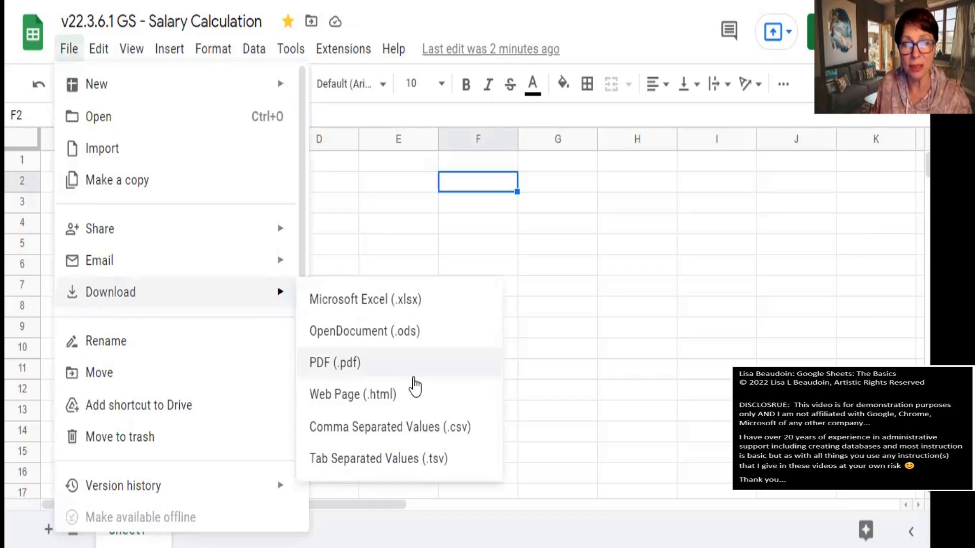
click(105, 56)
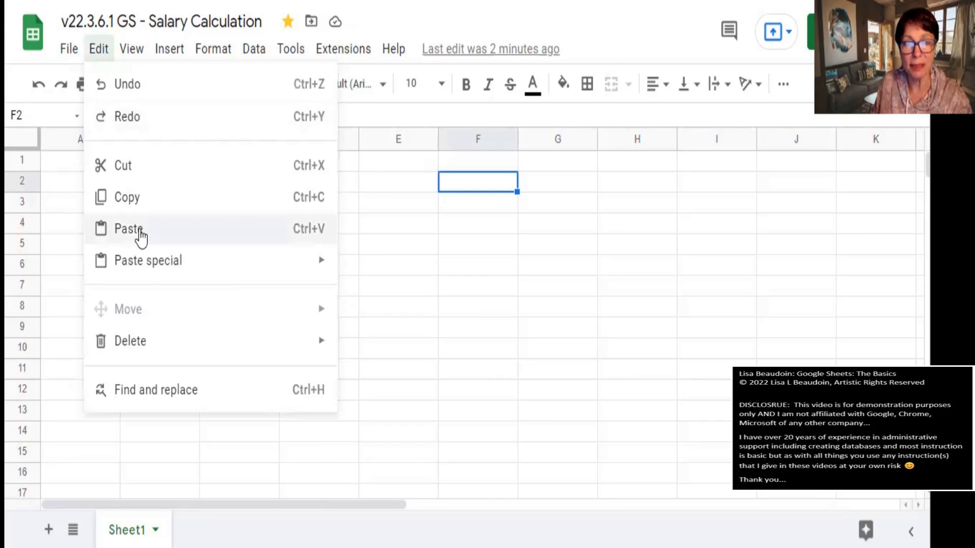
mouse_move(152, 269)
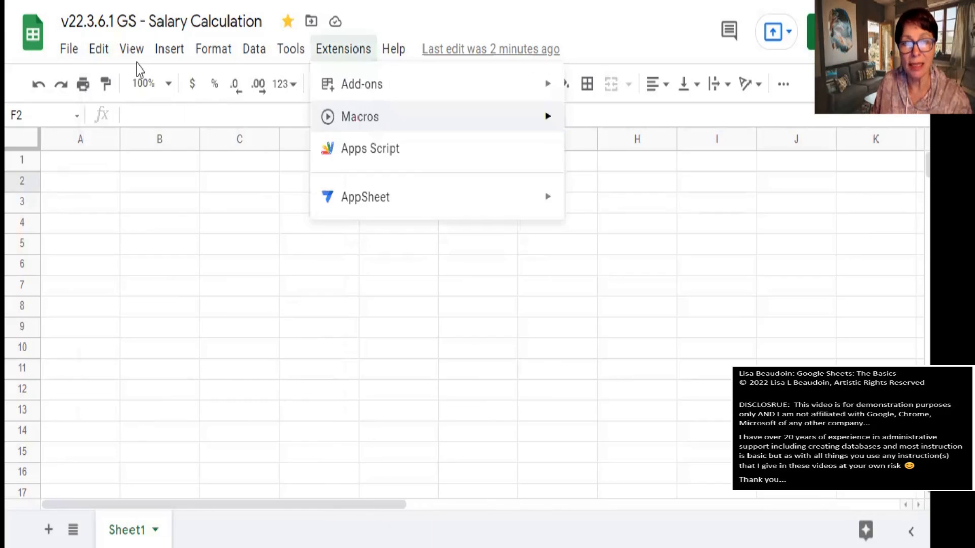
mouse_move(133, 53)
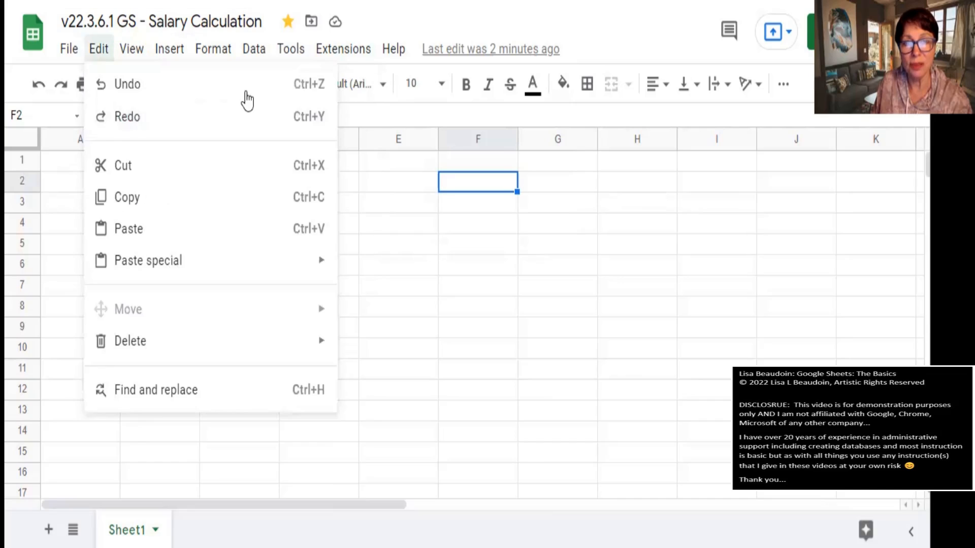
mouse_move(96, 49)
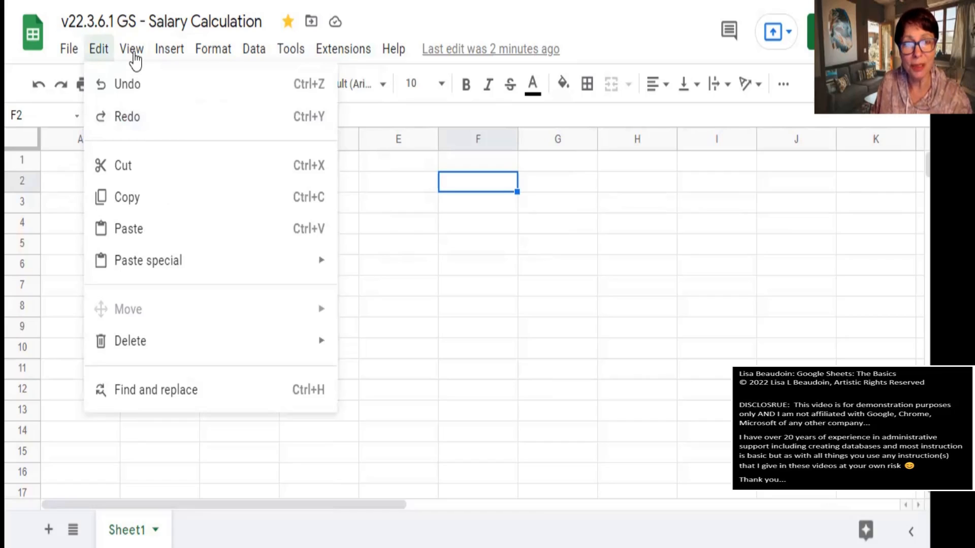
- Switch the spreadsheet to full screen view
click(133, 51)
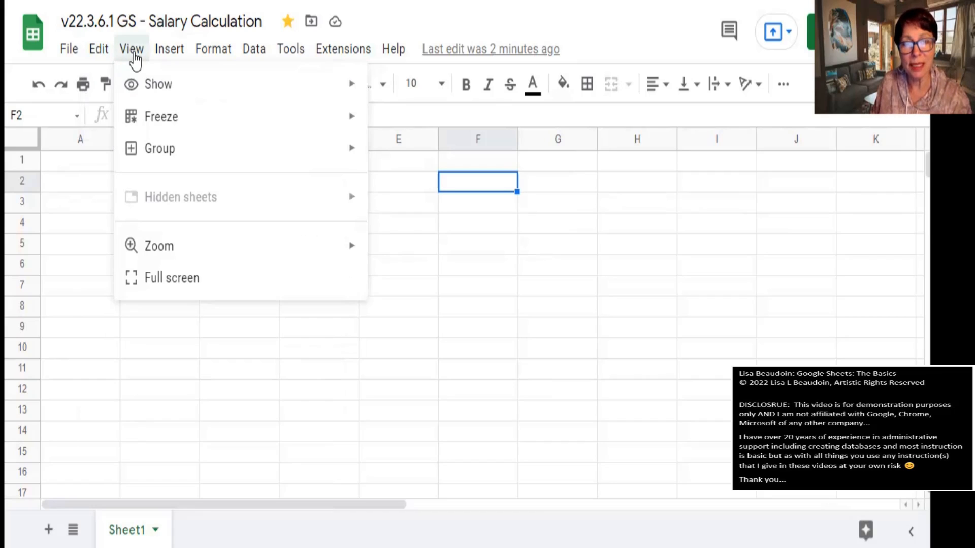
click(183, 288)
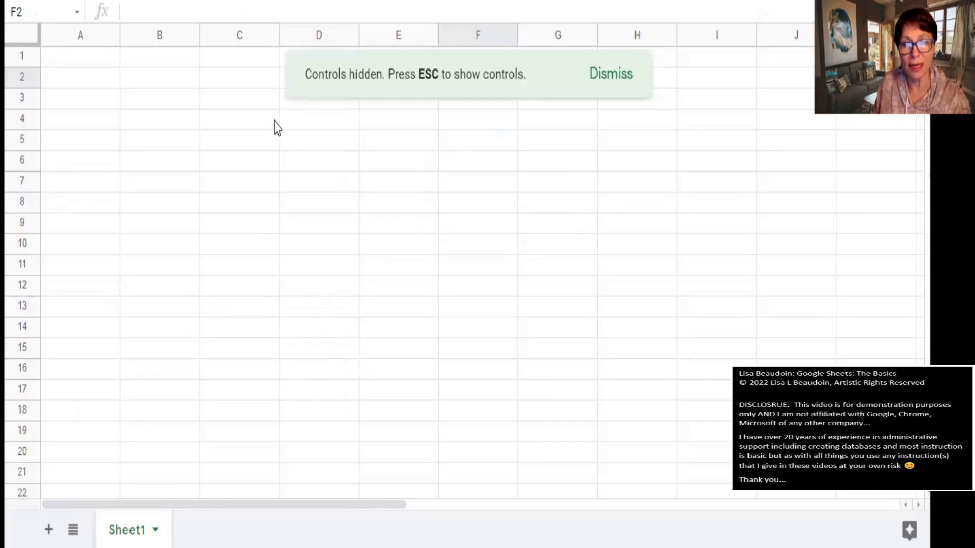
- Exit full screen view, then hide the spreadsheet's menus and show them again
key(Escape)
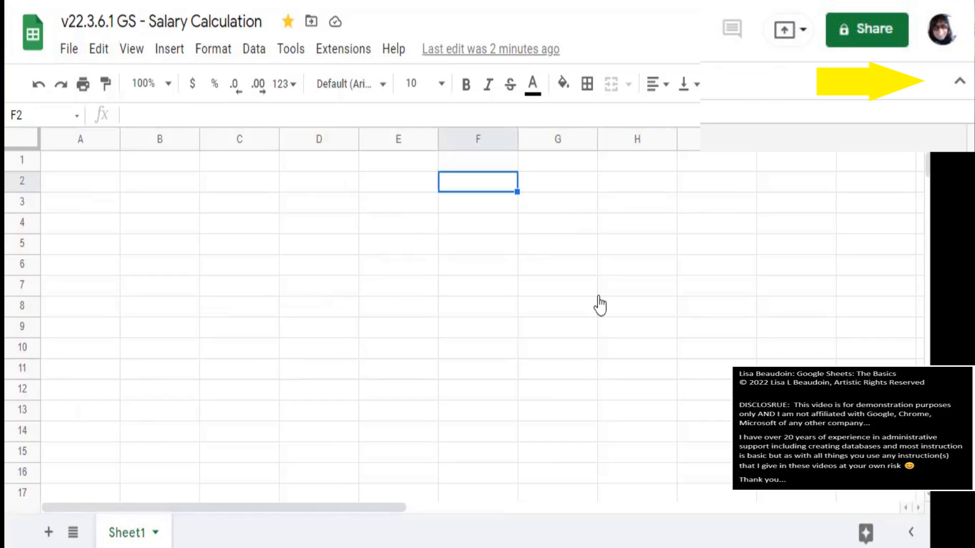
key(ctrl+shift+f)
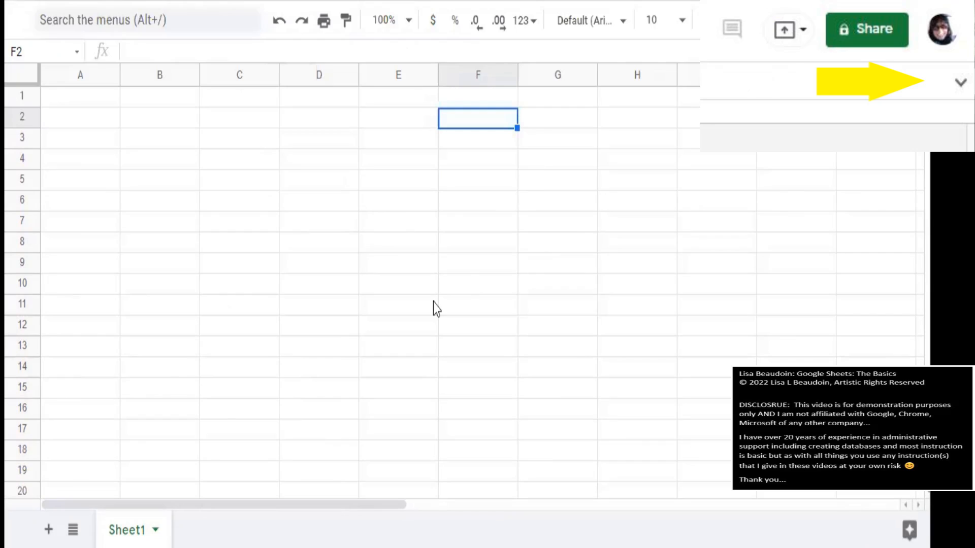
key(ctrl+shift+f)
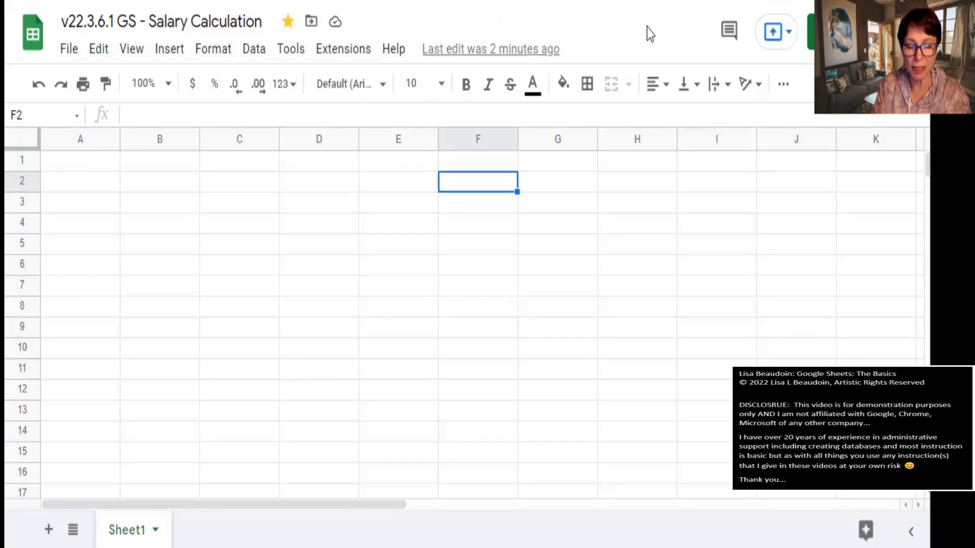
- Enlarge the whole browser page by two zoom levels and return it to its original size
key(ctrl+plus)
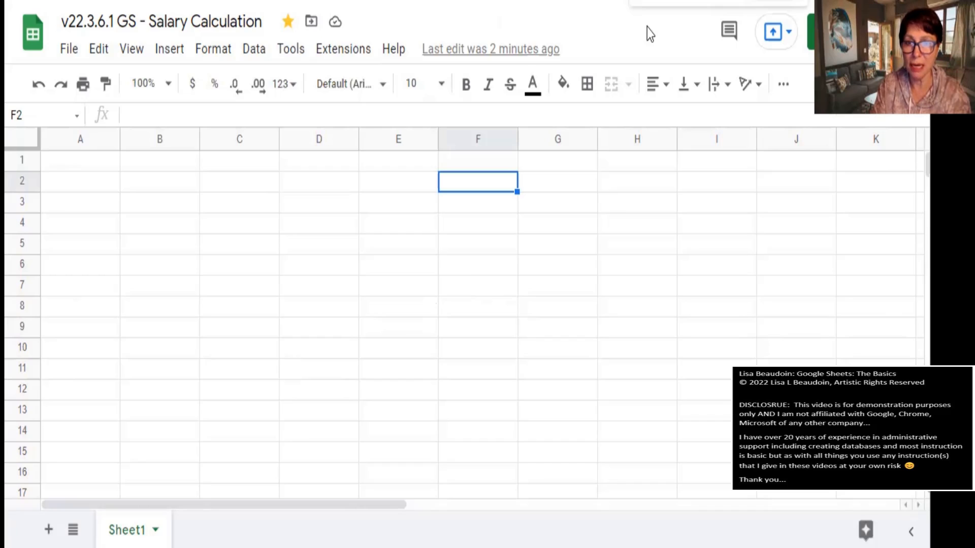
key(ctrl+plus)
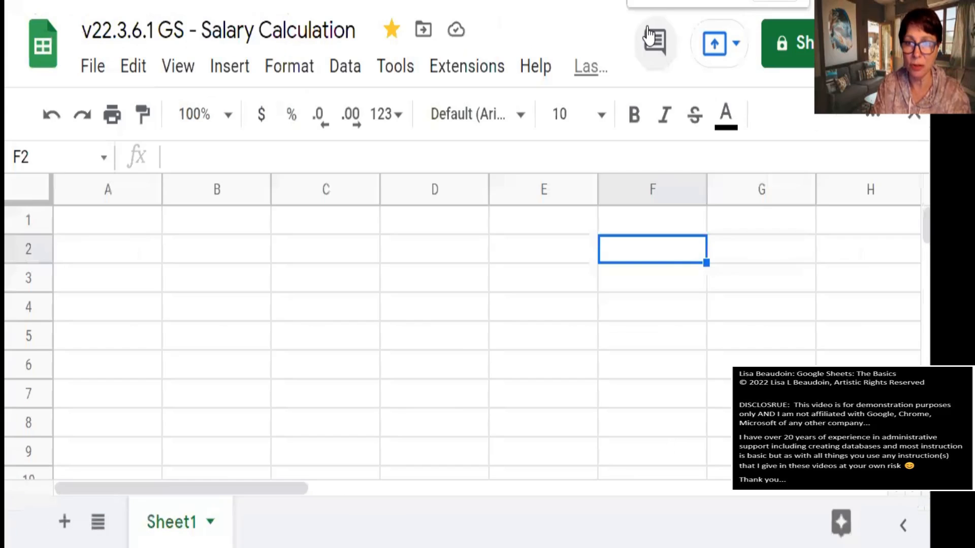
key(ctrl+minus)
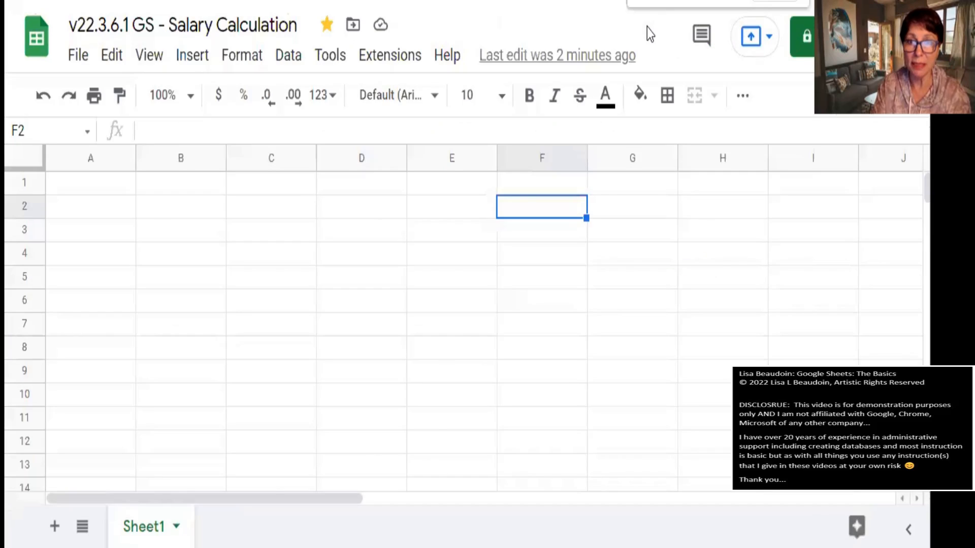
key(ctrl+minus)
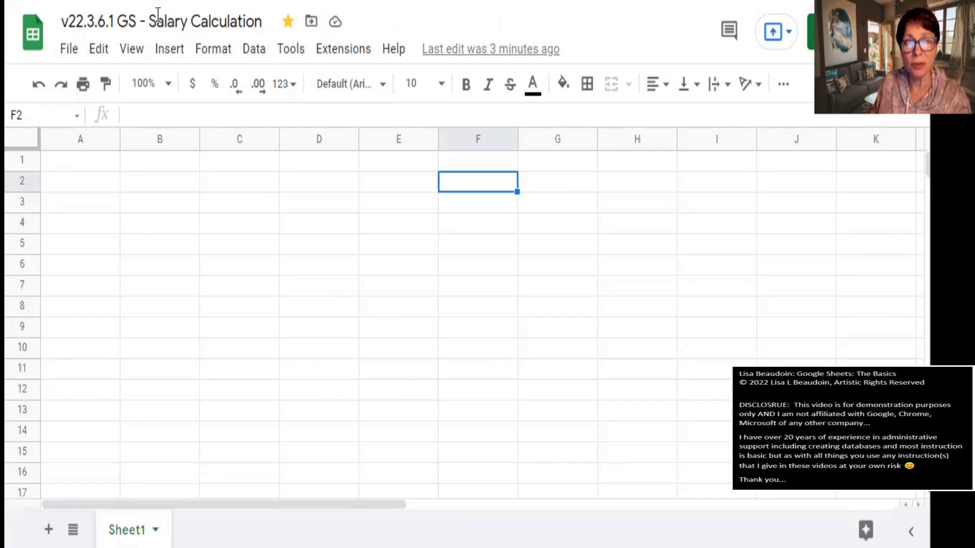
- Check the available zoom levels and set the spreadsheet's own zoom to 85%
click(137, 53)
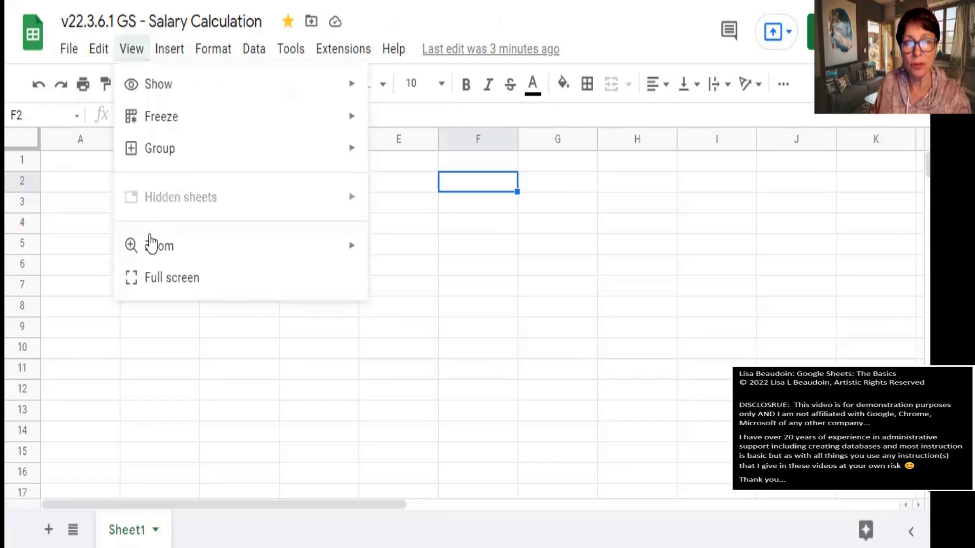
mouse_move(152, 245)
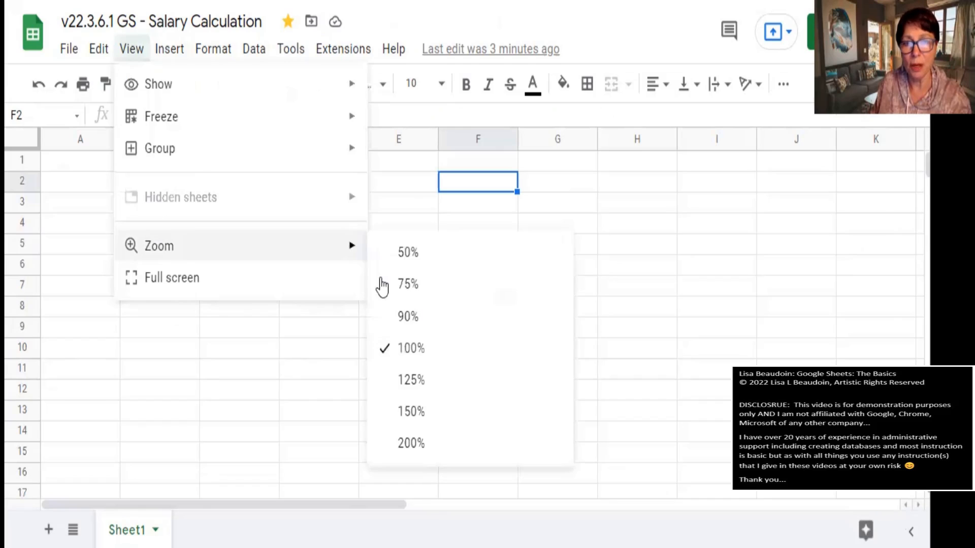
click(60, 306)
click(168, 87)
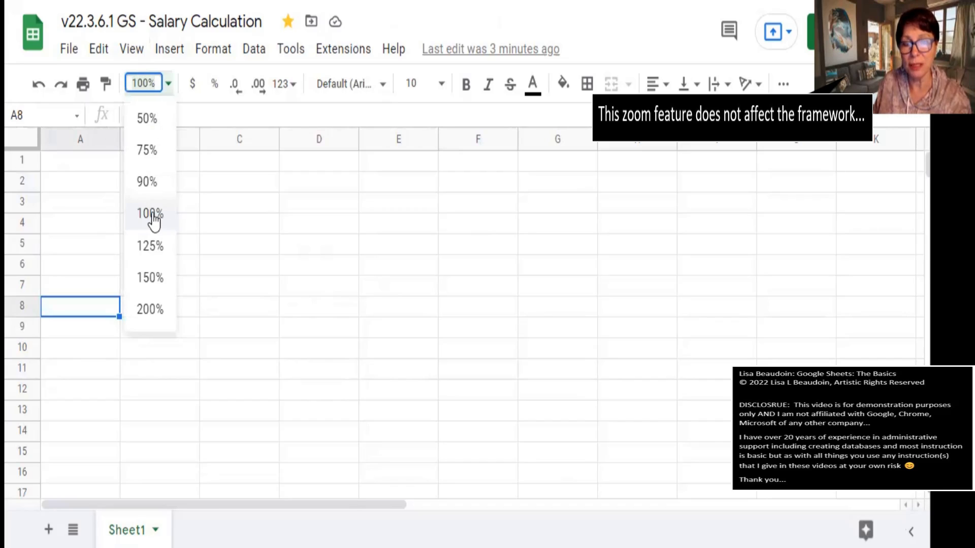
text(85)
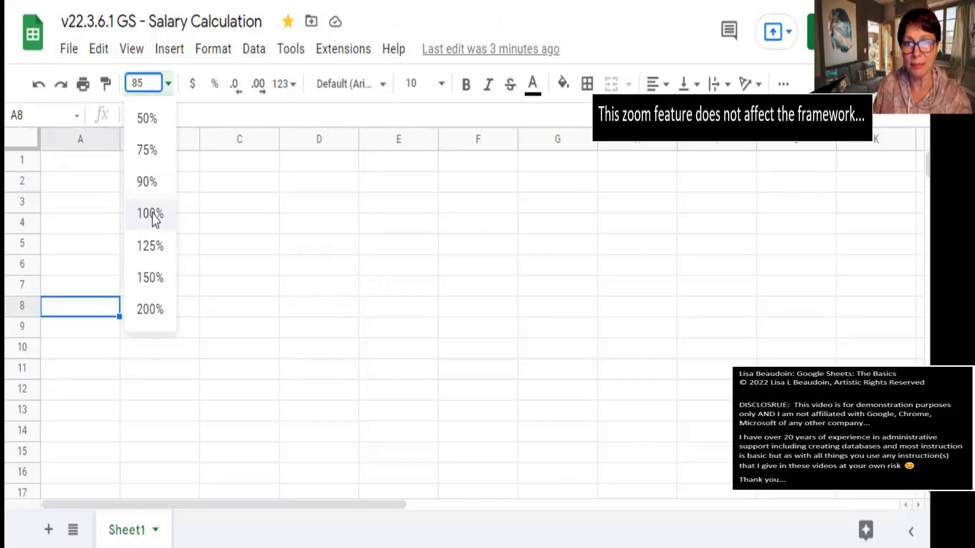
key(Return)
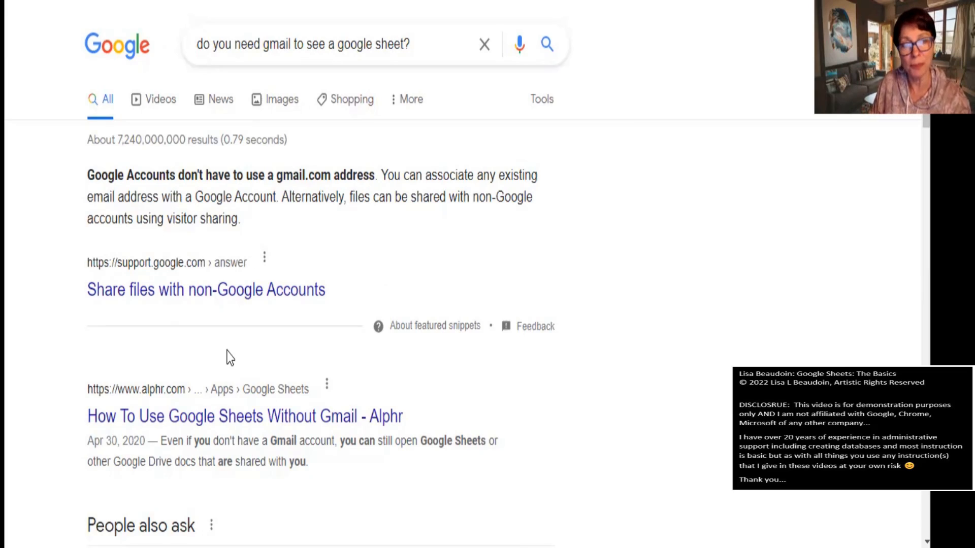
- Return to the salary spreadsheet from the Google search page and examine its editing, view, insert and tools commands
key(ctrl+Tab)
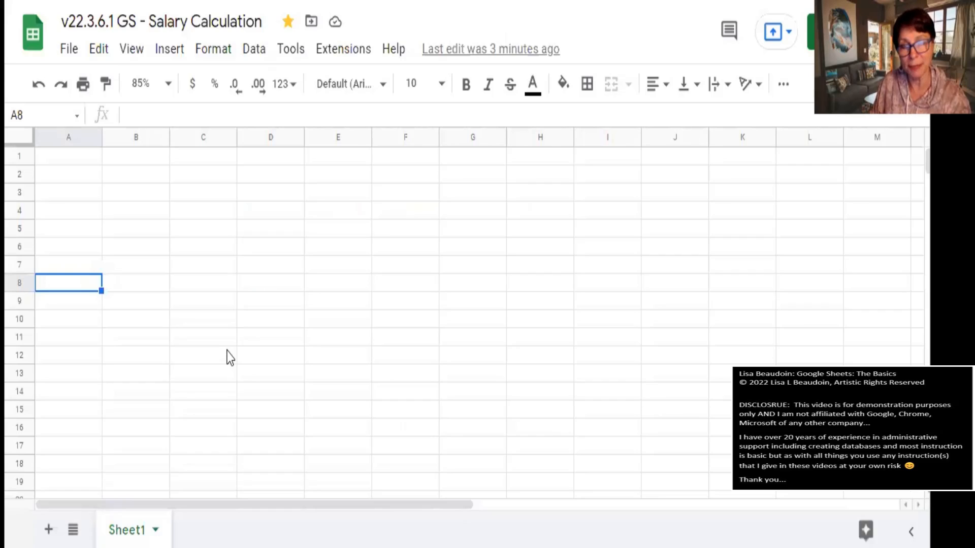
click(94, 55)
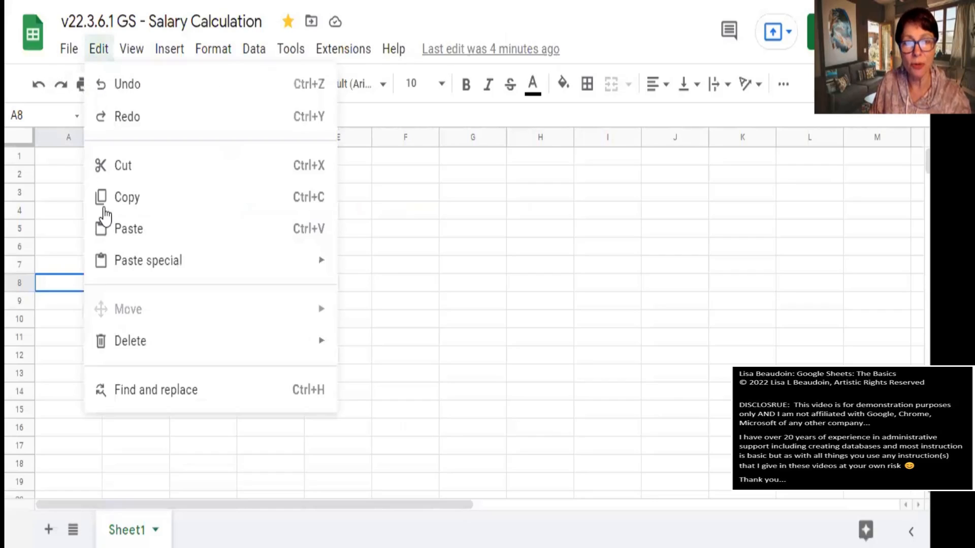
mouse_move(130, 52)
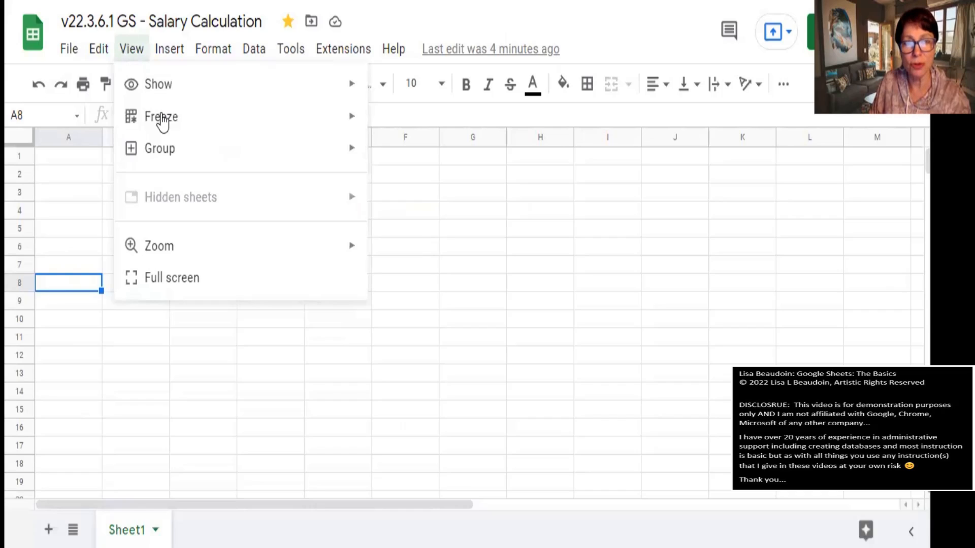
mouse_move(172, 55)
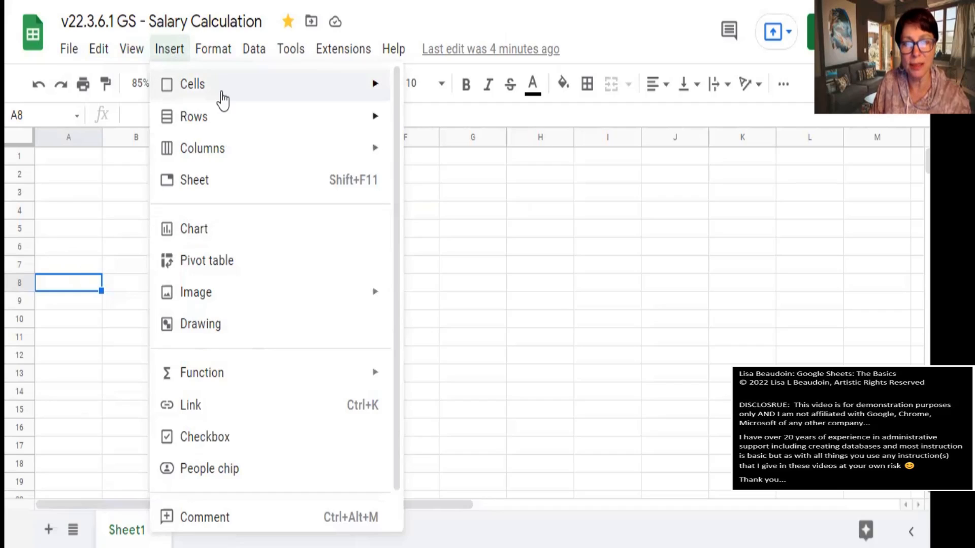
click(290, 55)
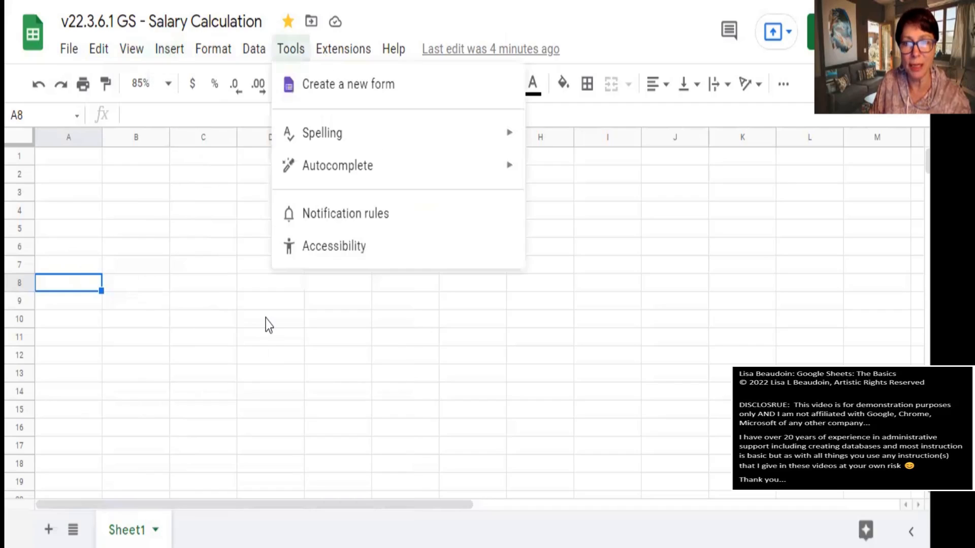
click(40, 85)
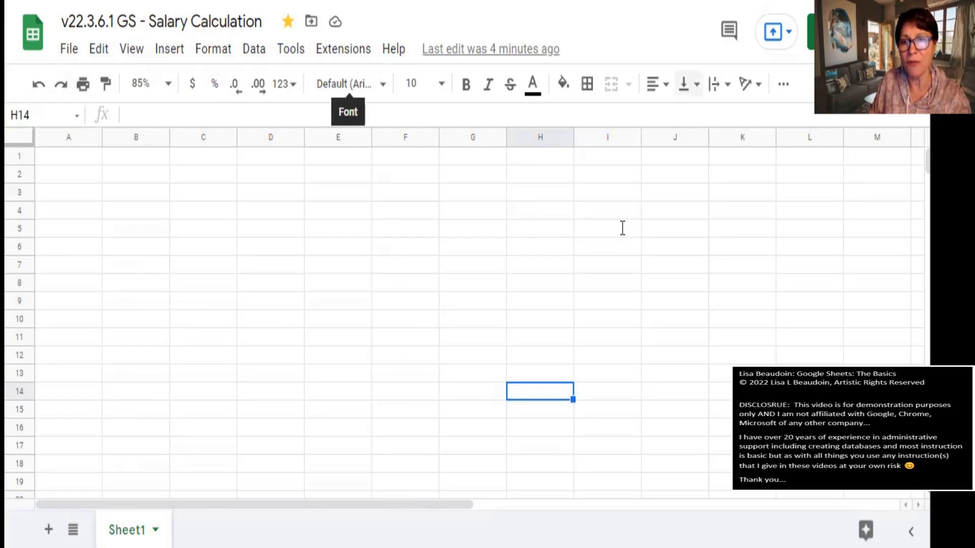
- Hide the menus once more to enlarge the grid area and restore them
key(ctrl+shift+f)
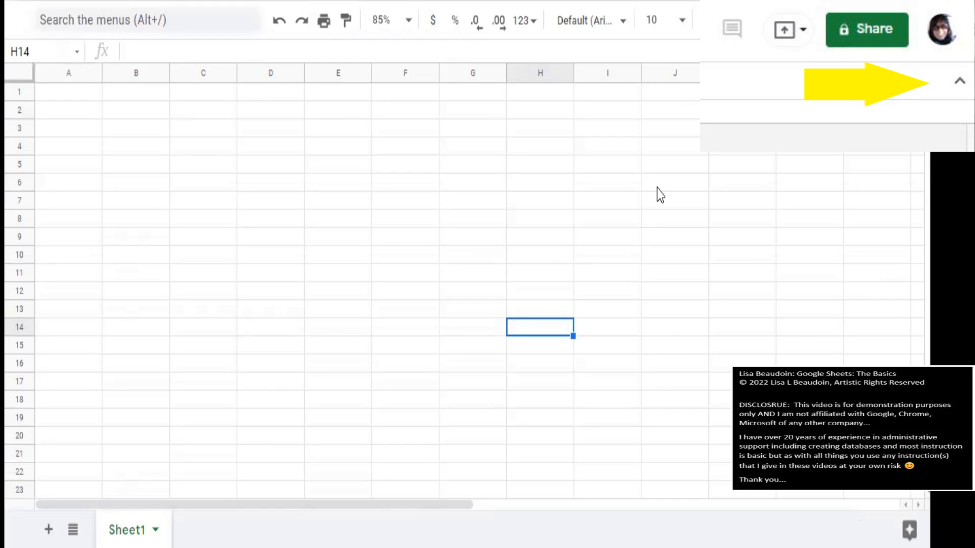
key(ctrl+shift+f)
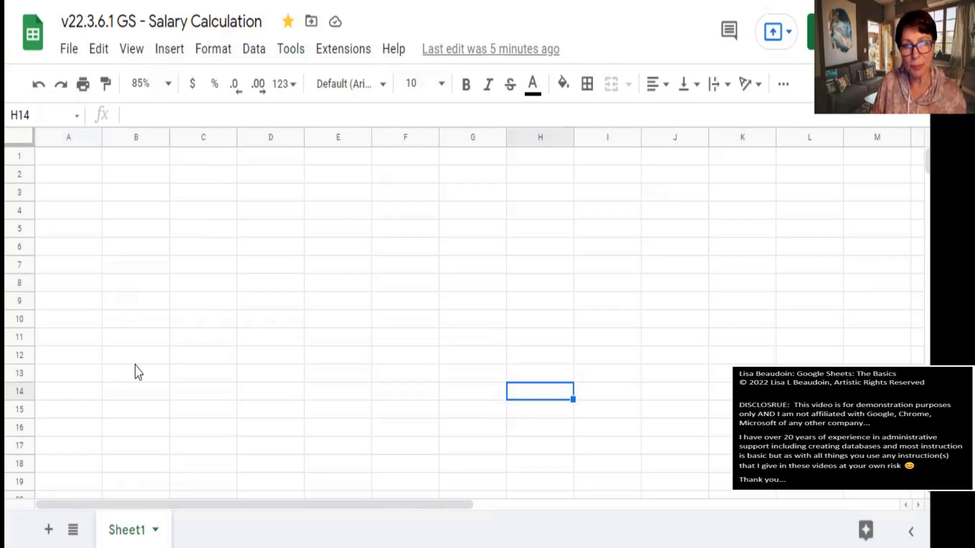
- Enter the text "Sheet 1" in cell A1 of the first sheet
click(95, 164)
text(T)
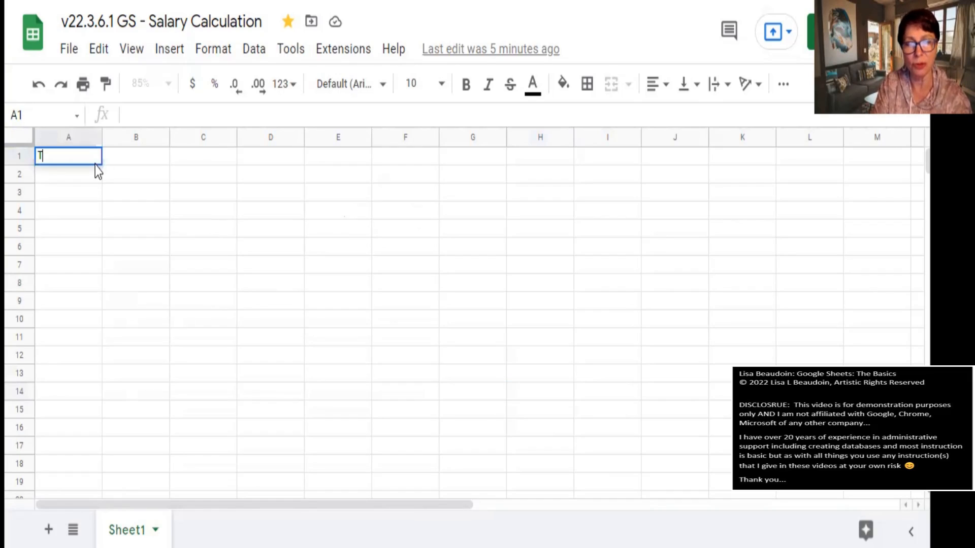
text(ab)
key(BackSpace)
key(BackSpace)
key(BackSpace)
text(Shee)
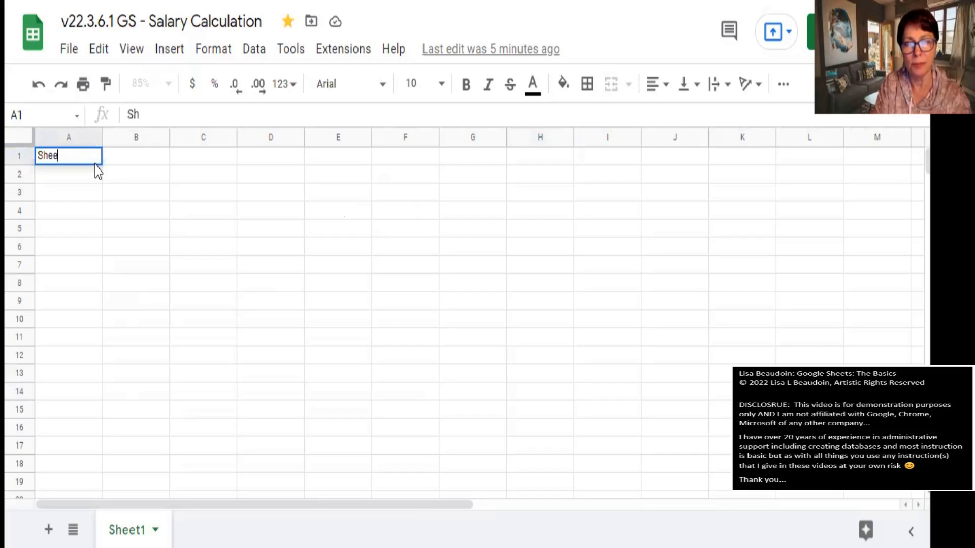
text(t 1)
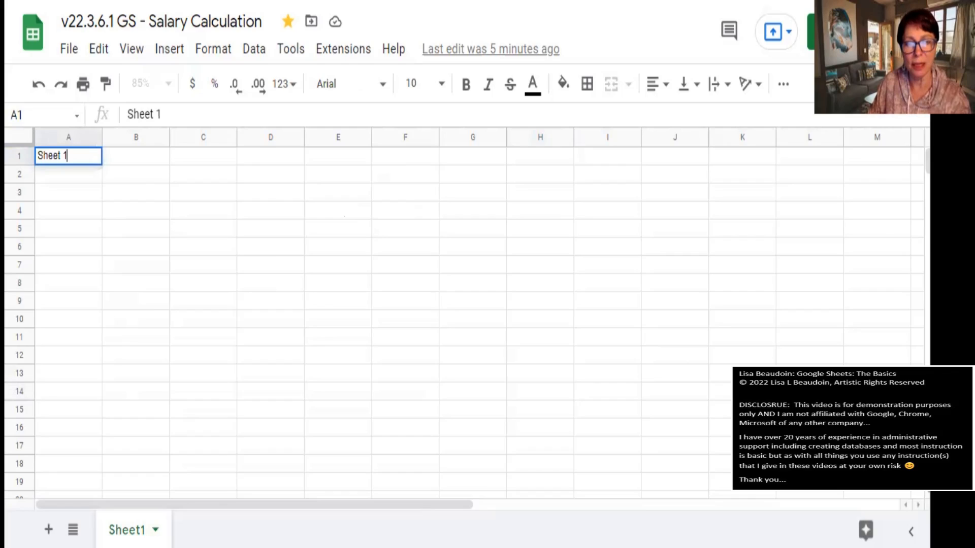
- Rename the first sheet as "Sheet 1", with a space before the number
click(155, 530)
click(159, 281)
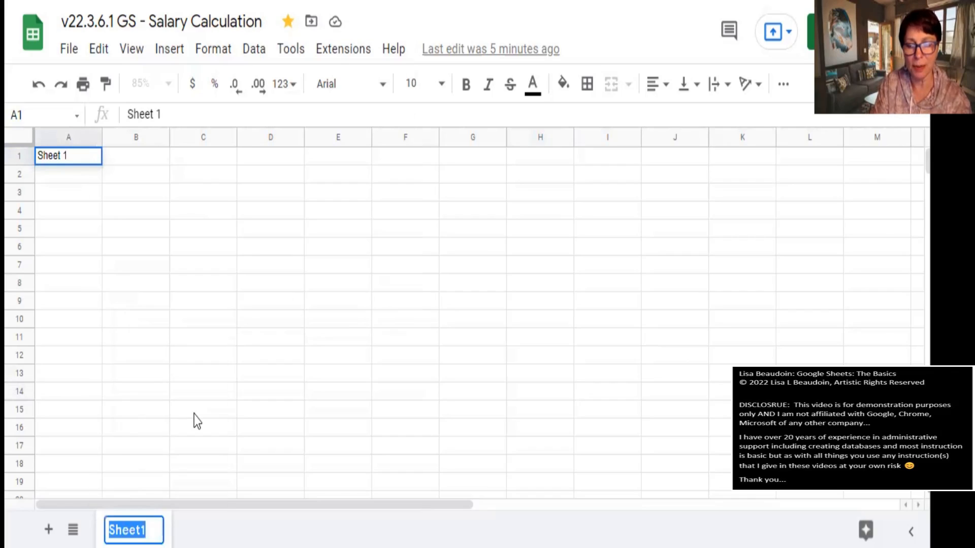
text(Sheet 1)
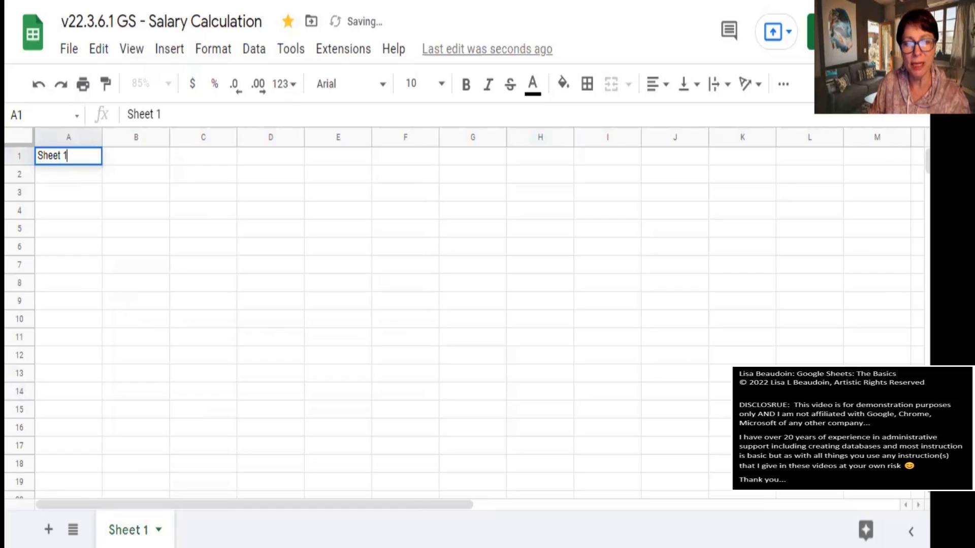
- Review the sheet-level options for Sheet 1 and give its tab a purple color
click(158, 529)
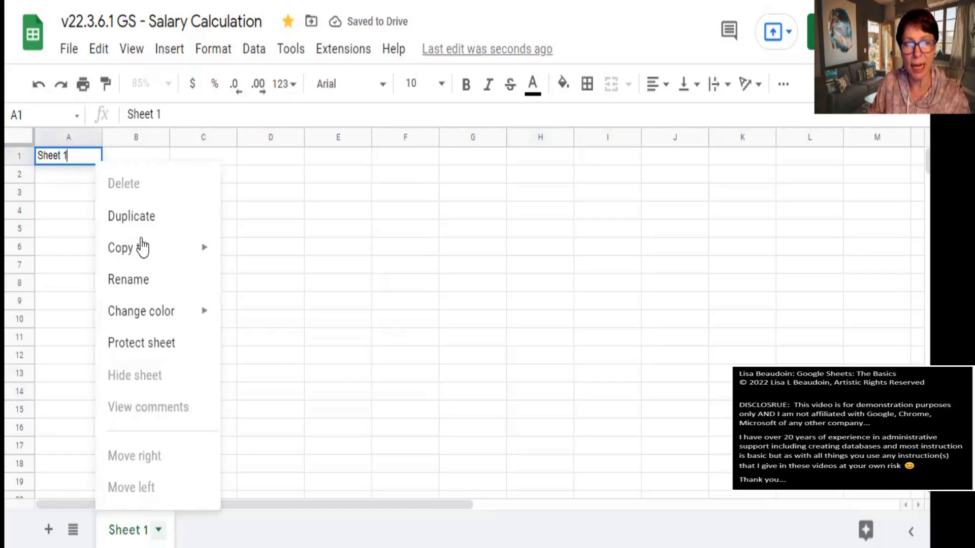
mouse_move(151, 253)
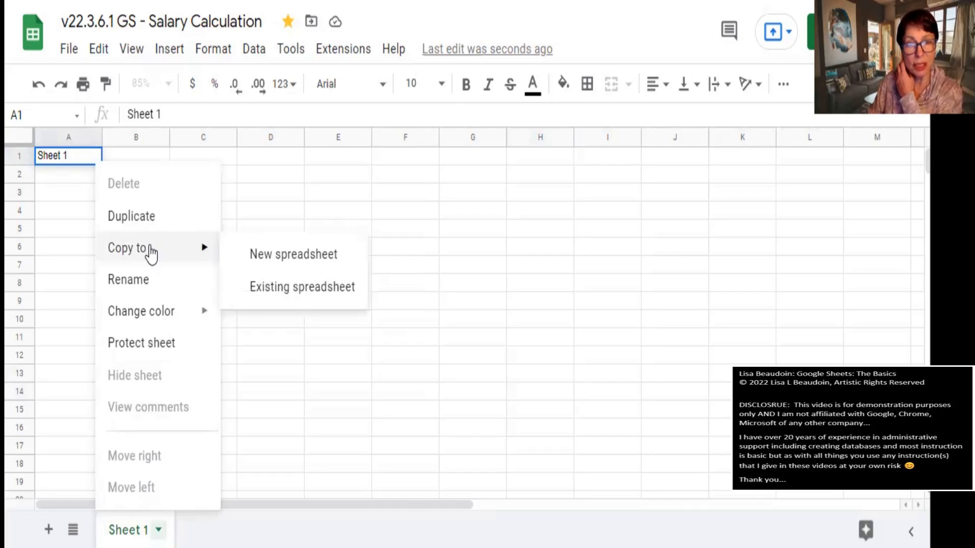
mouse_move(202, 322)
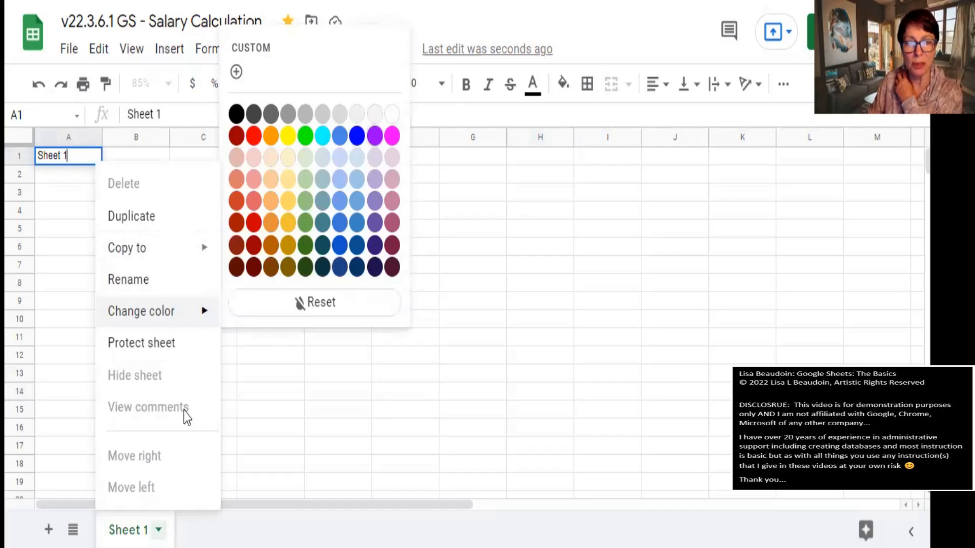
click(374, 135)
click(158, 529)
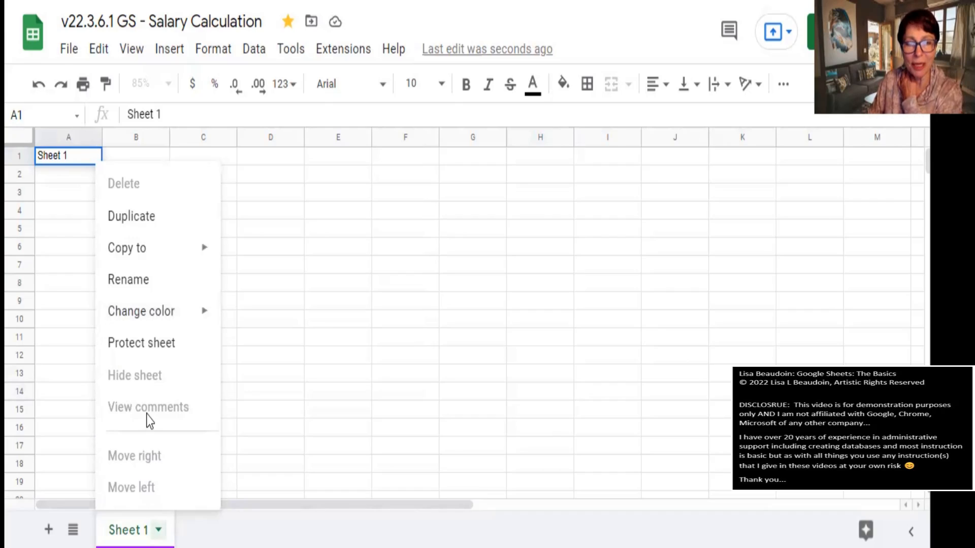
click(391, 357)
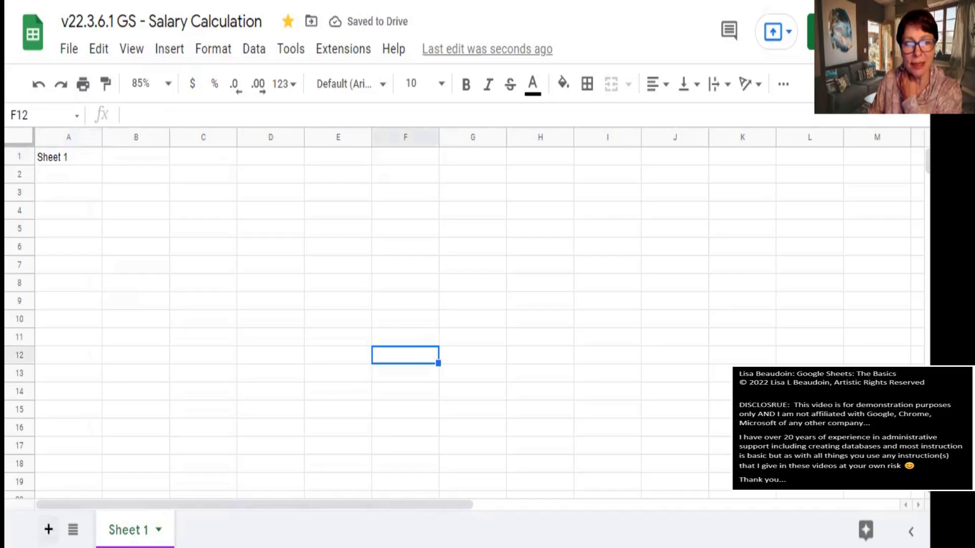
- Add a second sheet and enter "Sheet 2" in its cell A1
click(48, 529)
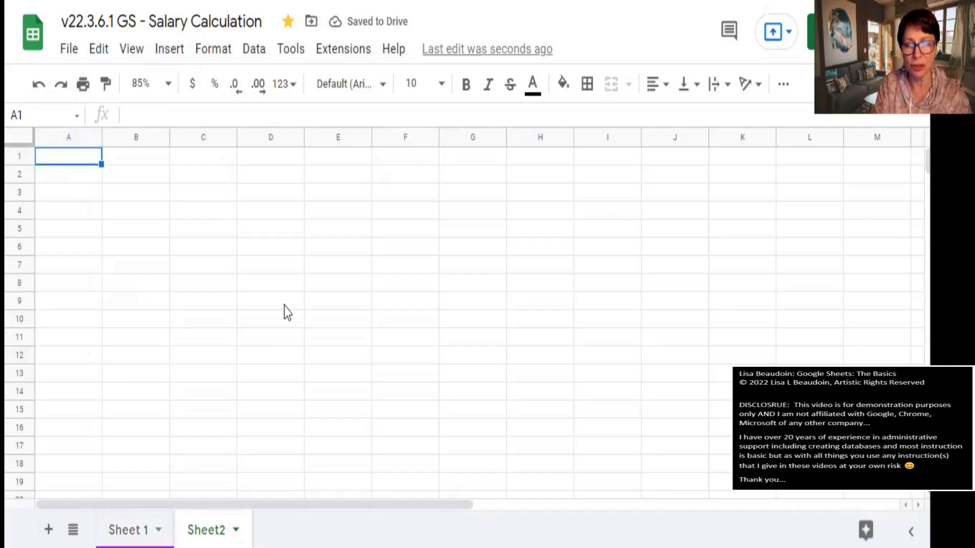
text(Sheet 2)
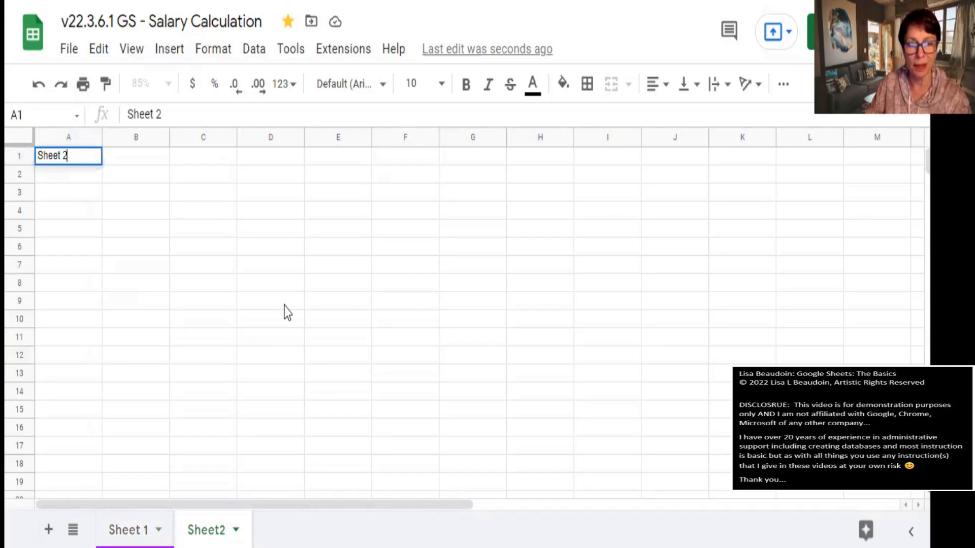
key(Return)
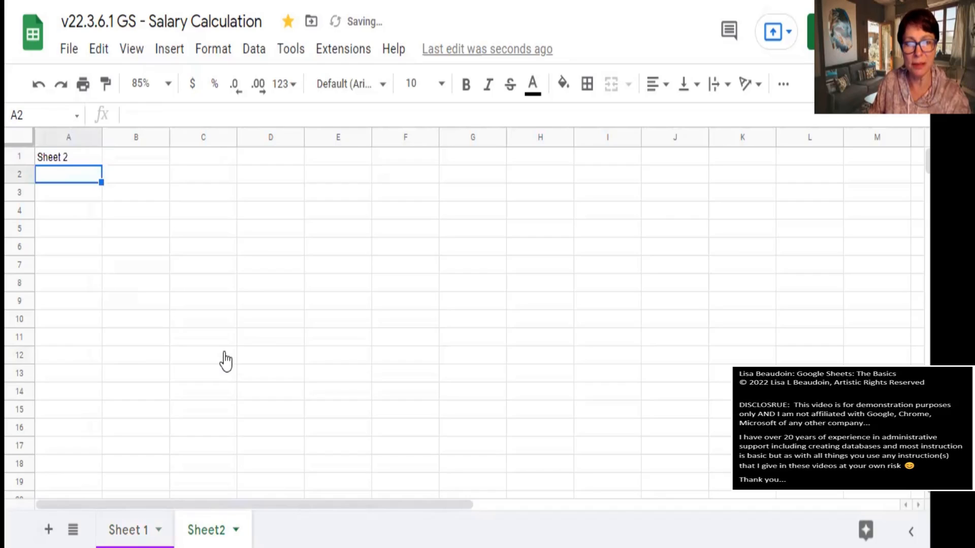
- Rename the second sheet as "Sheet 2", with a space before the number, and give its tab a dark pink color
click(227, 279)
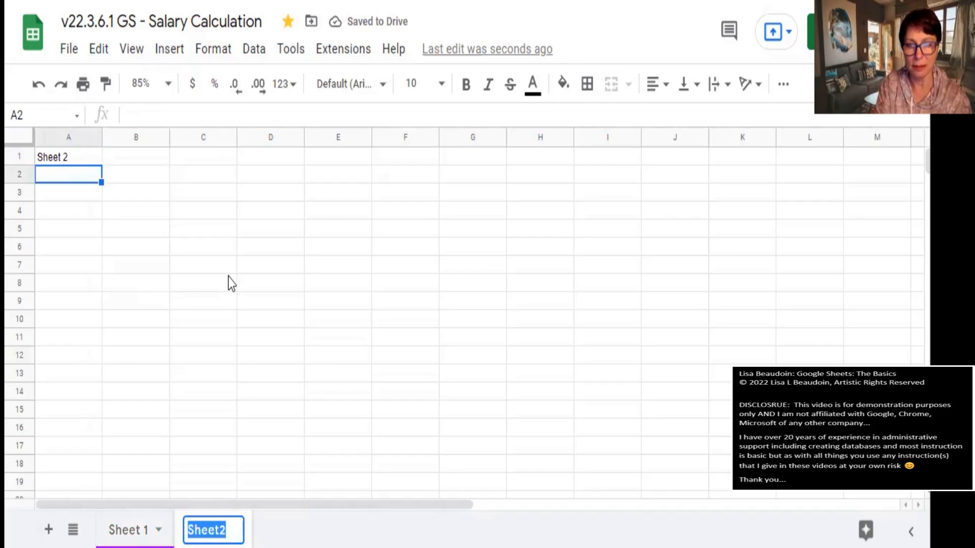
text(Sheet 2)
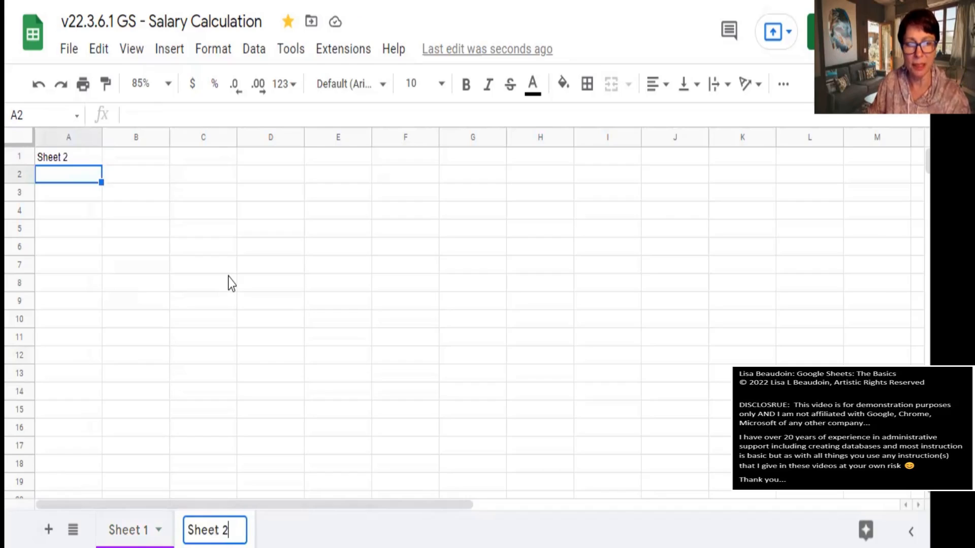
key(Return)
click(238, 530)
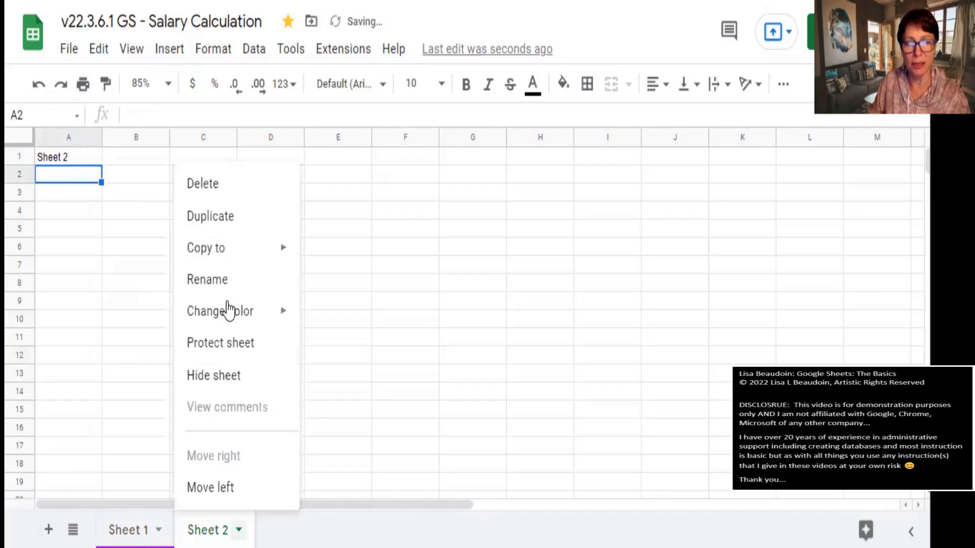
mouse_move(234, 311)
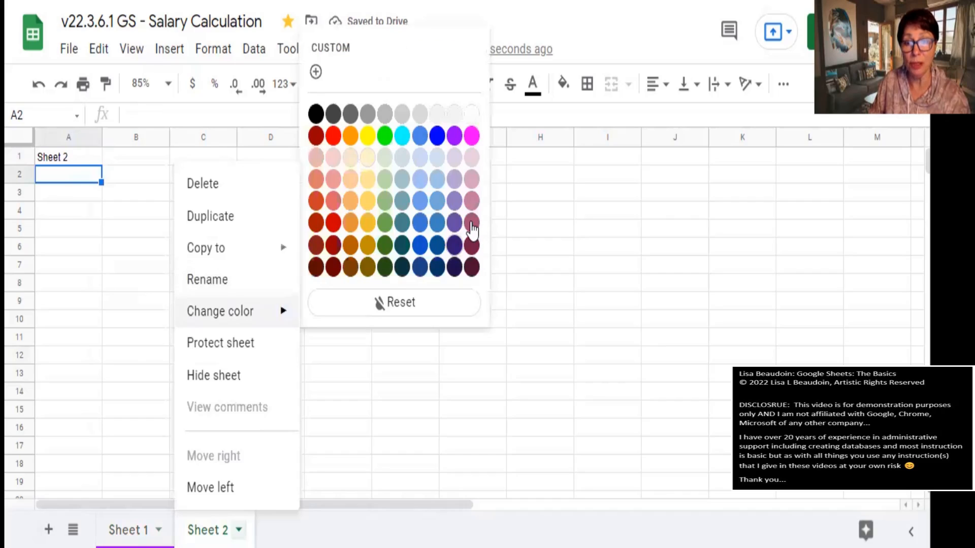
click(471, 224)
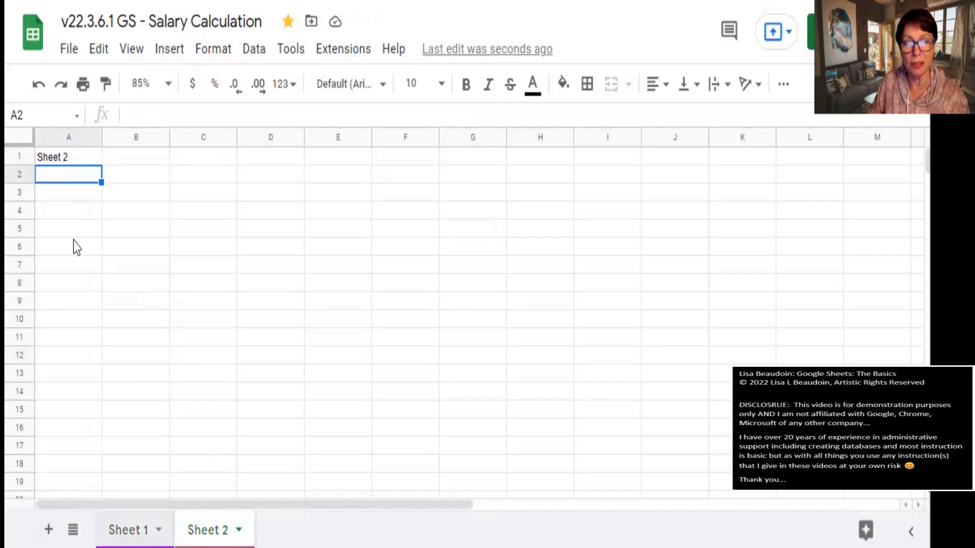
- Switch to Sheet 1 and back to Sheet 2, selecting cell A1 on each sheet
key(ctrl+shift+Page_Up)
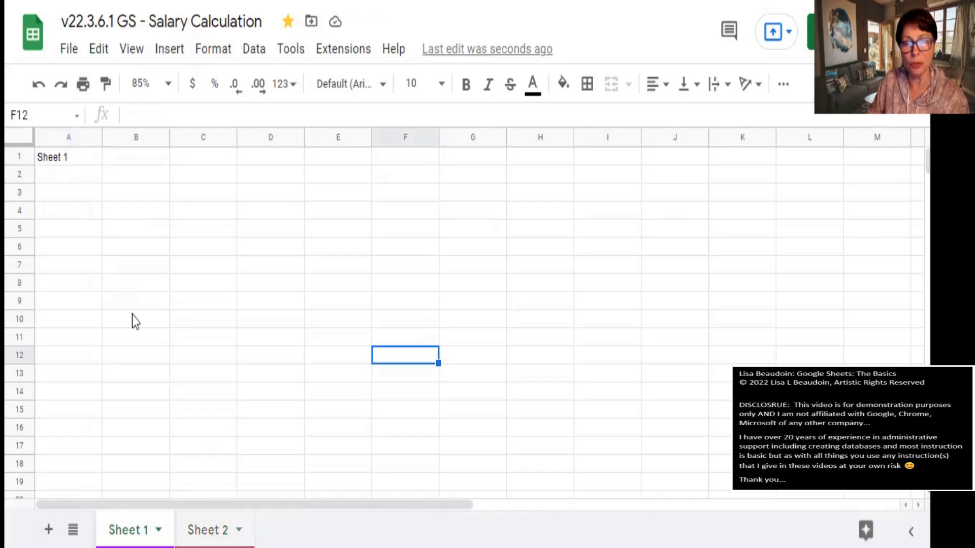
click(68, 157)
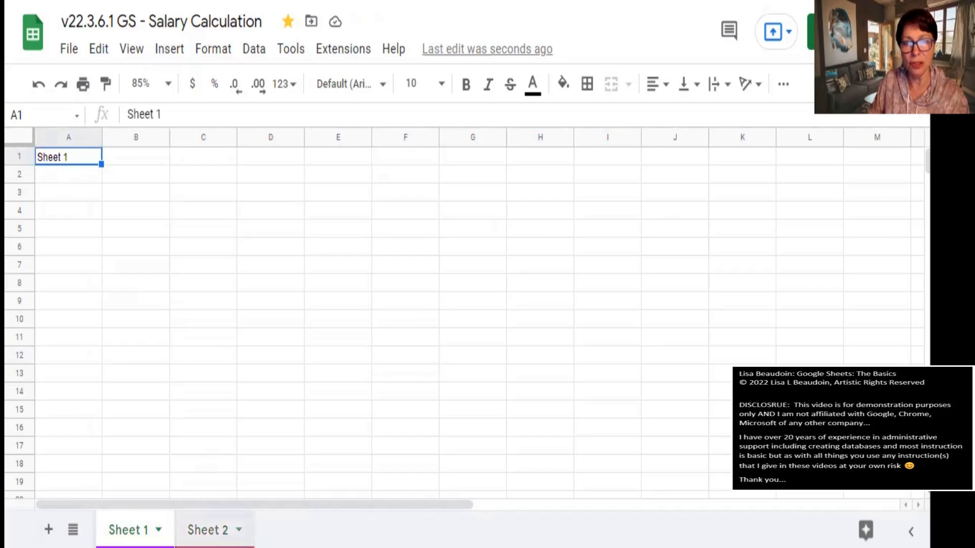
key(ctrl+shift+Page_Down)
key(Up)
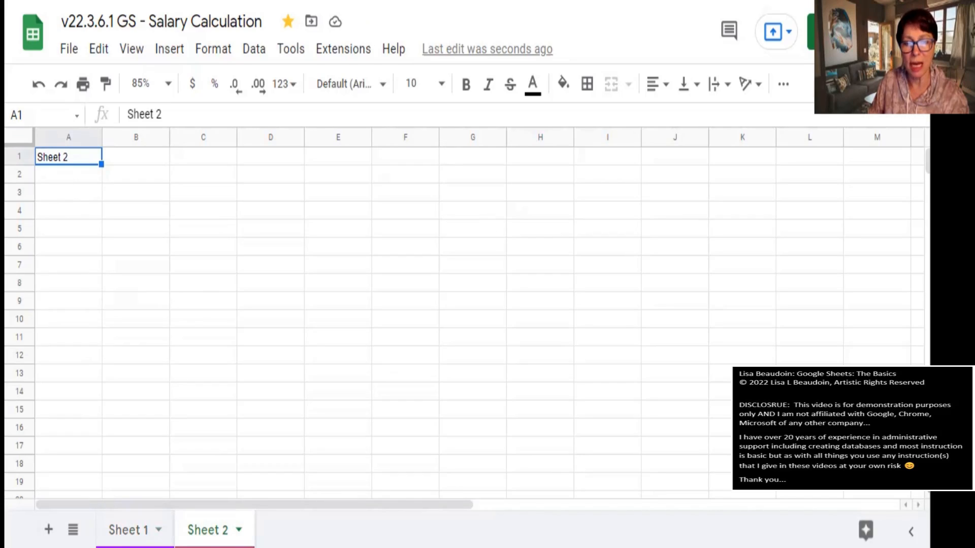
- Hide and unhide Sheet 2, and move it ahead of Sheet 1 and back to second place
click(239, 530)
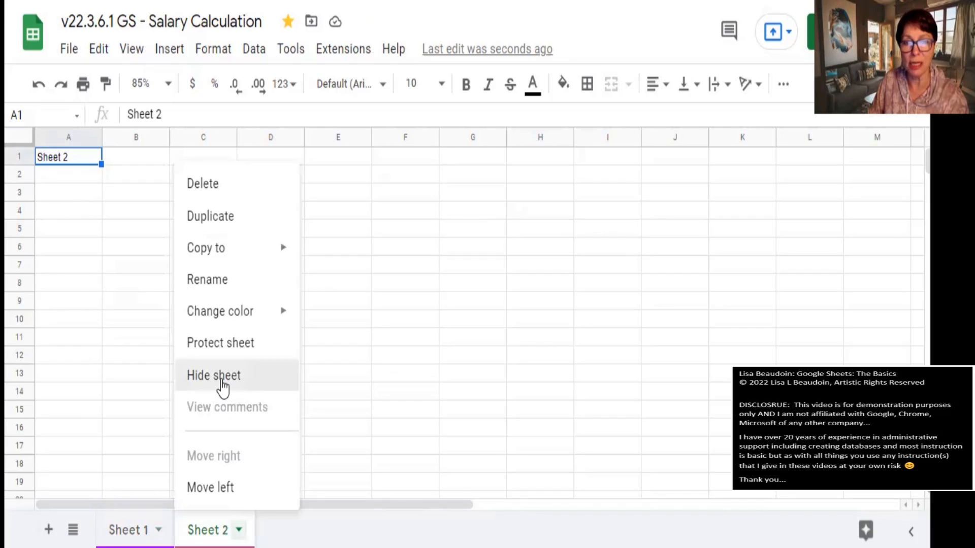
click(222, 387)
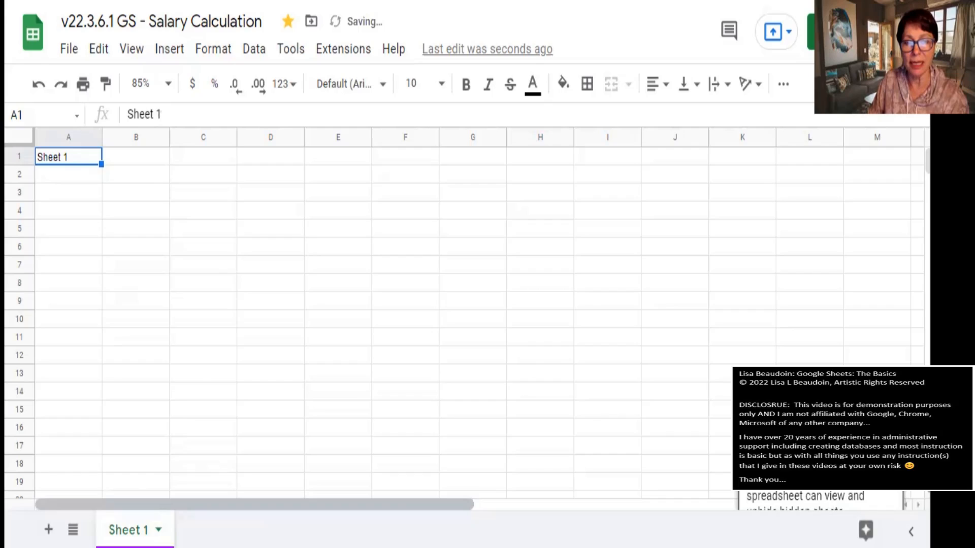
click(73, 529)
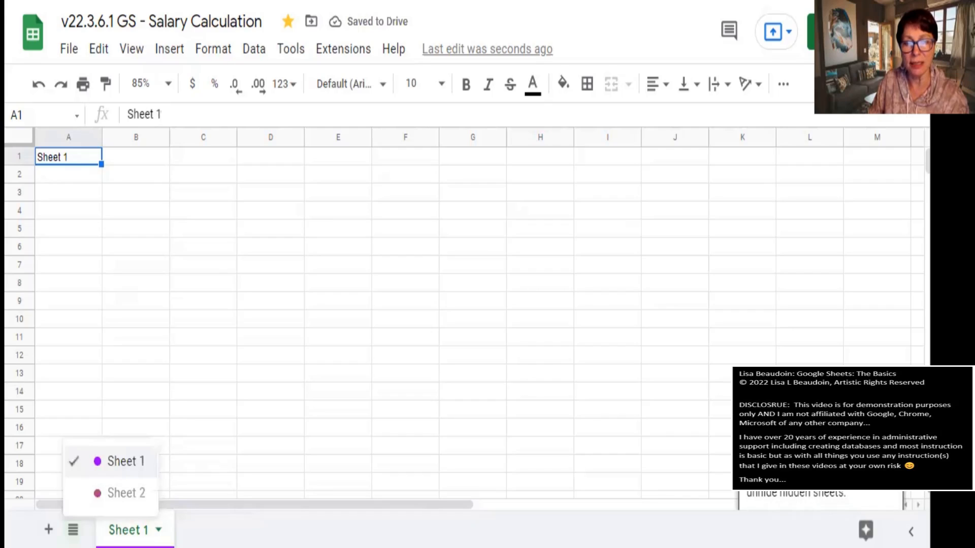
click(133, 498)
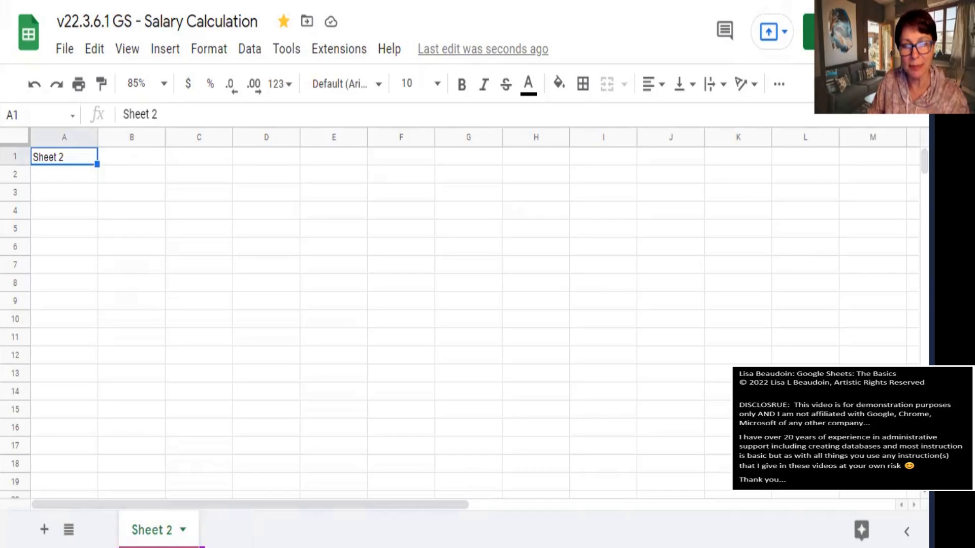
drag(151, 530, 132, 530)
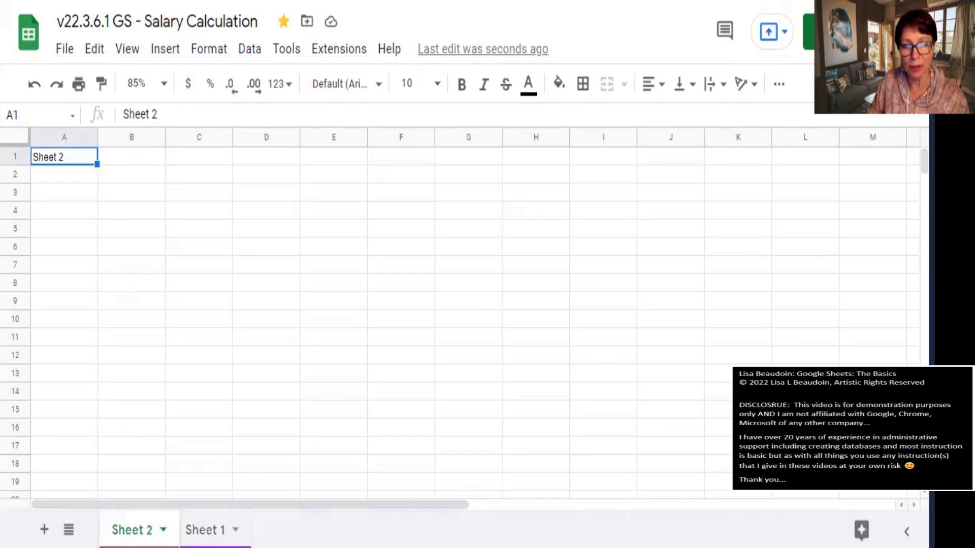
drag(200, 530, 176, 530)
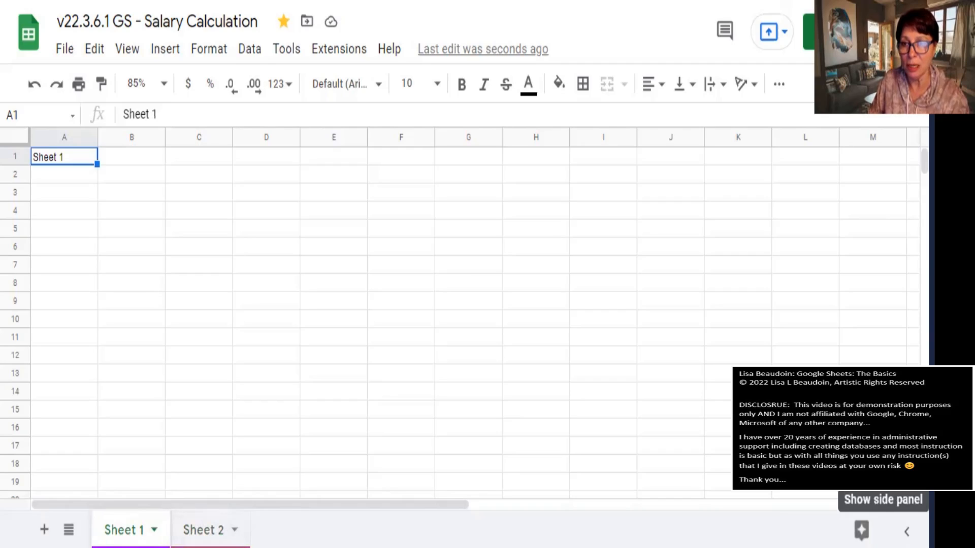
- Show the side panel of companion apps such as Keep, and collapse it again
click(906, 531)
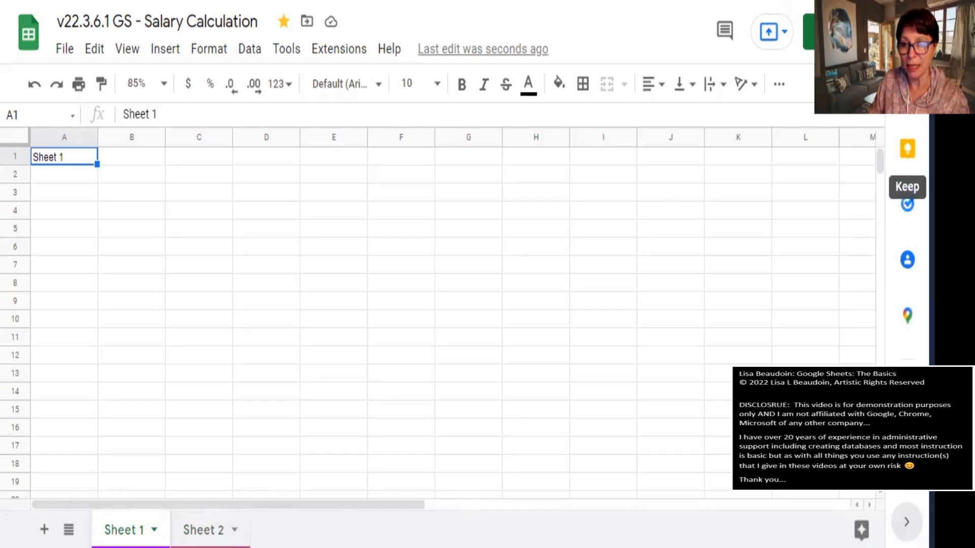
click(906, 523)
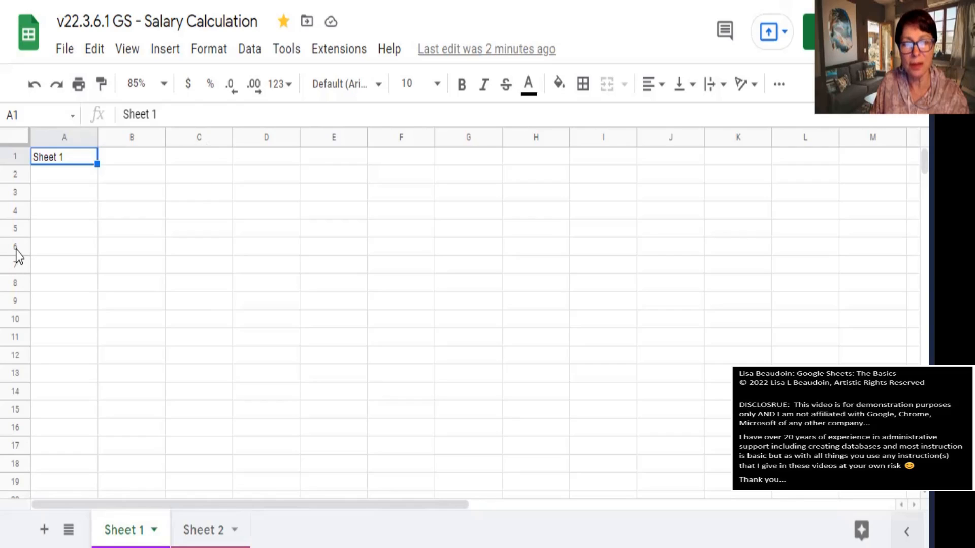
- Select cell A1 on Sheet 1 and jump to cell D5 by its cell reference
click(47, 156)
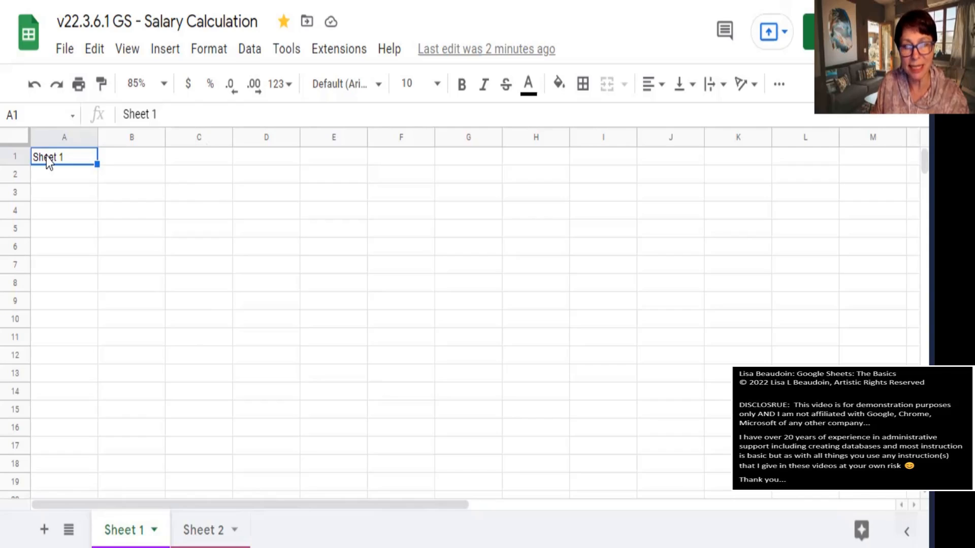
click(8, 105)
key(BackSpace)
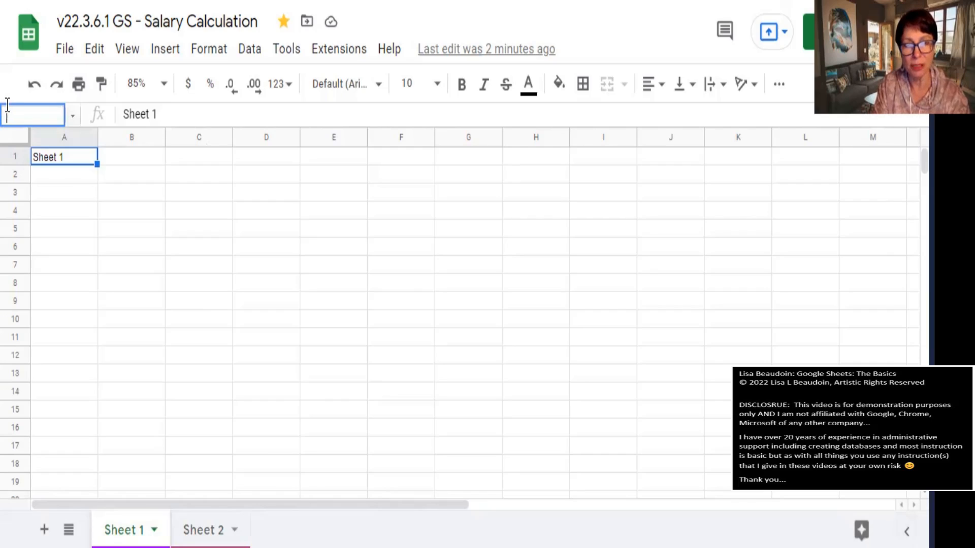
text(D)
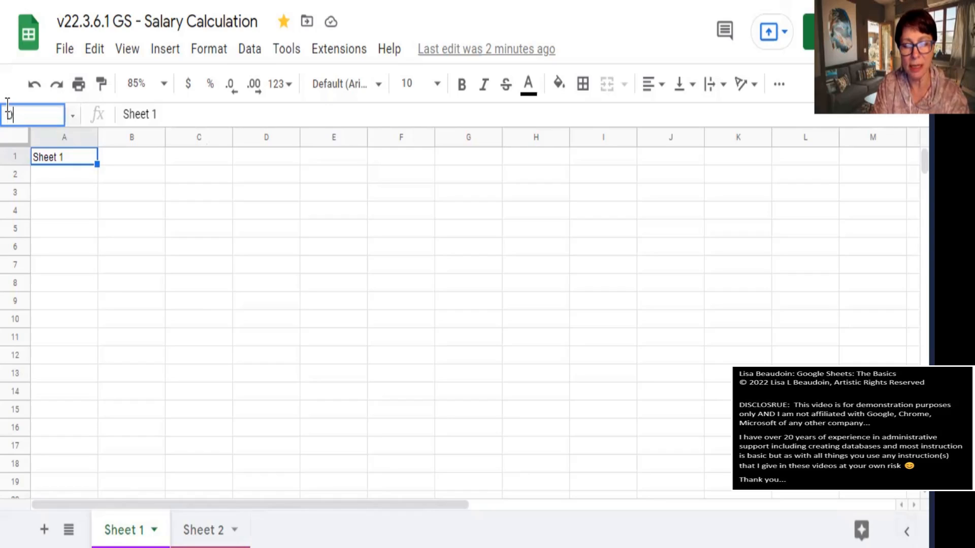
text(5)
key(Return)
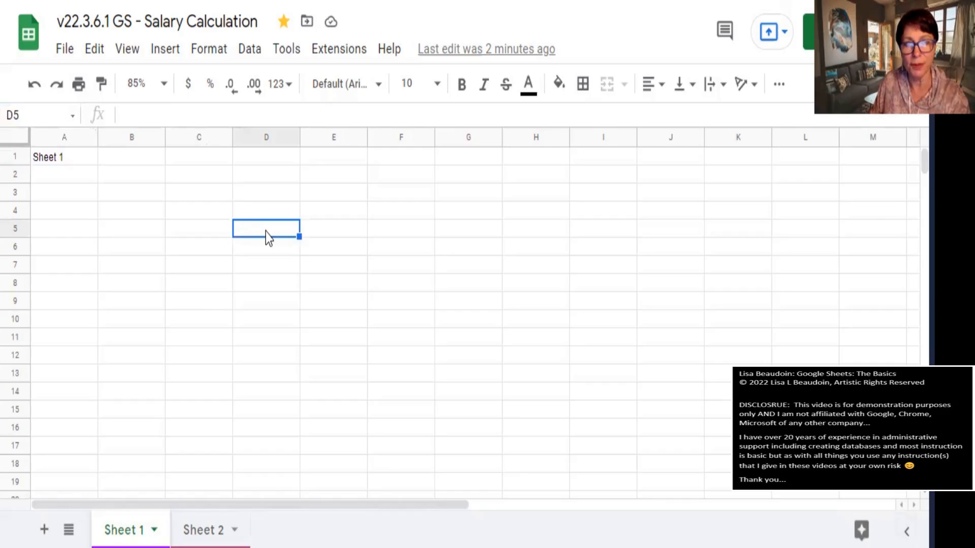
- Select cell A1, move the selection down column A to A4, and return to A1
click(80, 164)
key(Down)
key(Down)
key(Down)
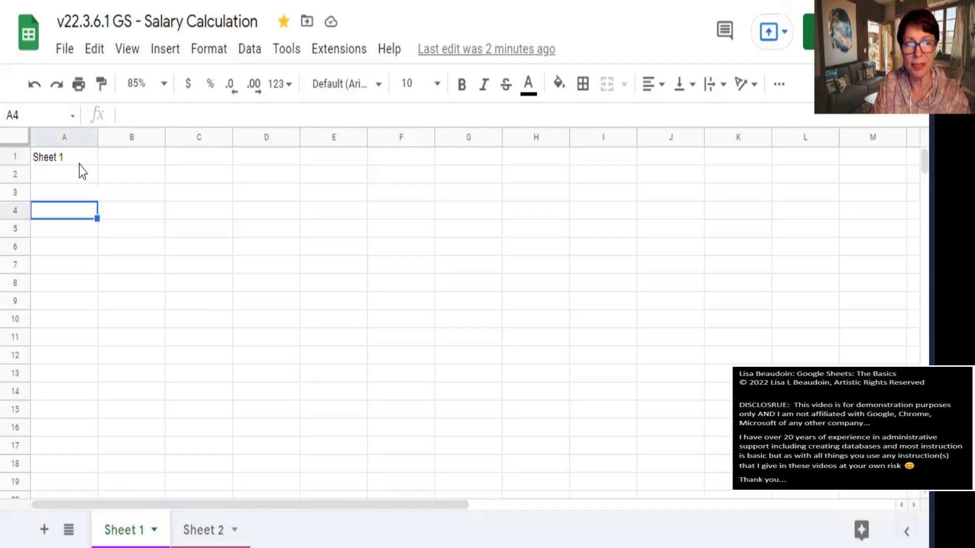
key(Up)
key(Up)
key(Up)
key(Right)
click(79, 161)
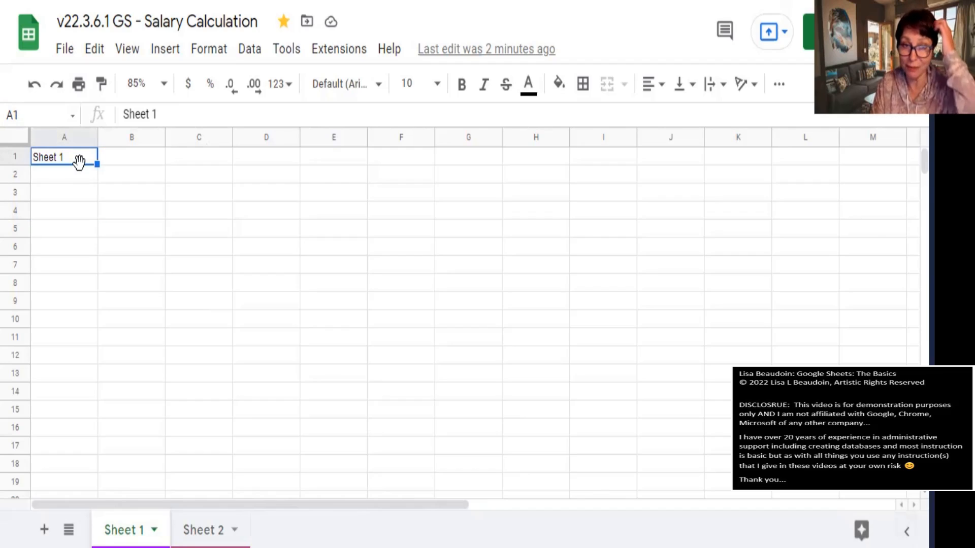
- Move the selection from A1 to A2 and back, and across row 1 to C1 and back to A1
key(Return)
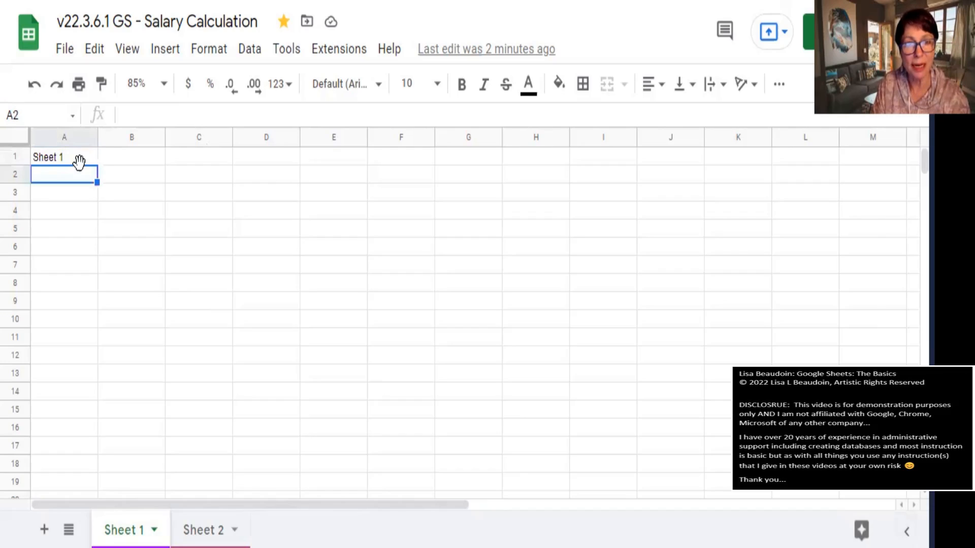
key(Up)
key(Right)
click(79, 162)
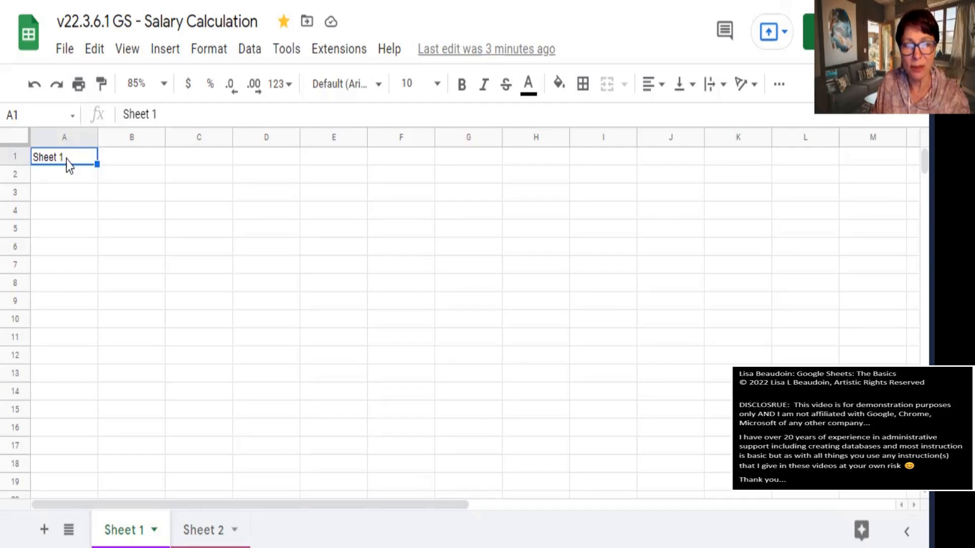
key(Right)
key(Right)
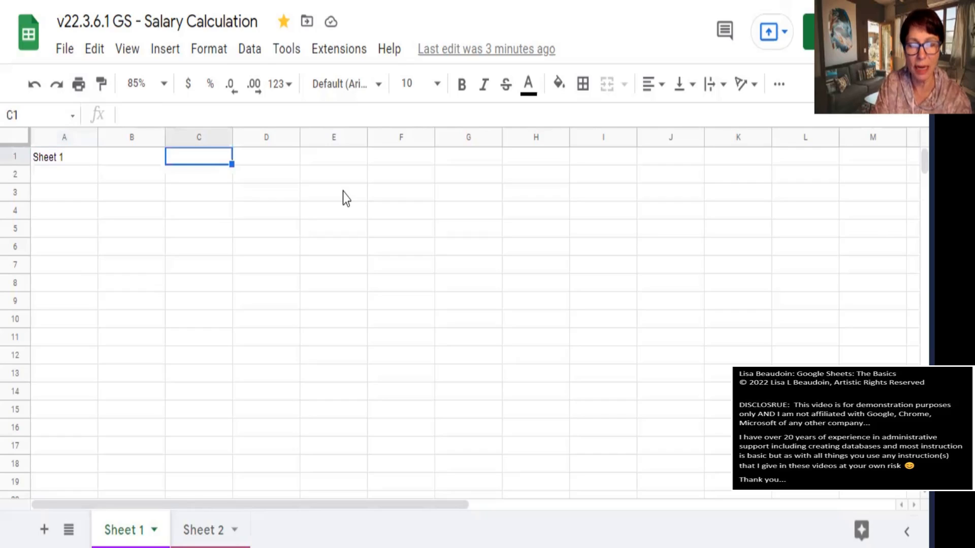
key(Left)
key(Left)
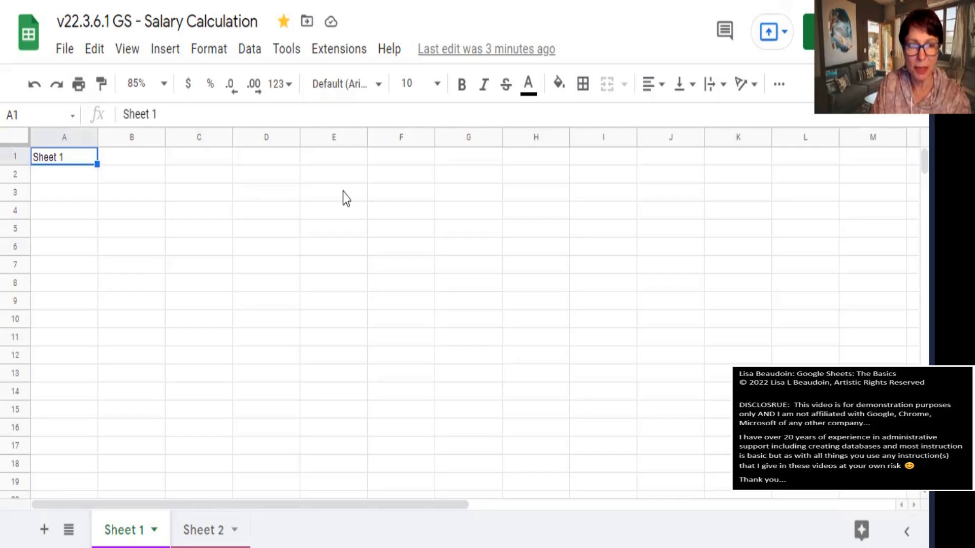
- Enter three people's first names in cells A2 through A4, one name per row
key(Down)
text(Lisa)
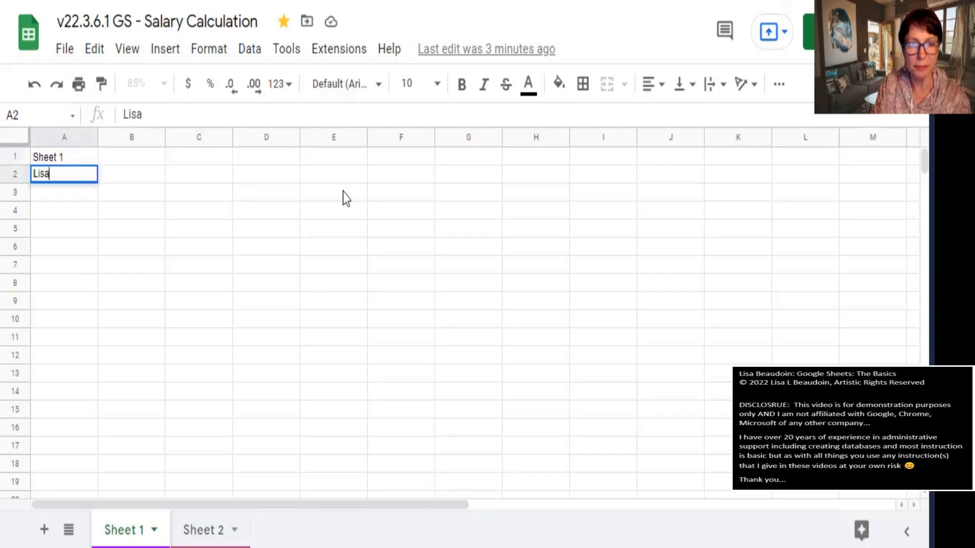
key(Return)
text(T)
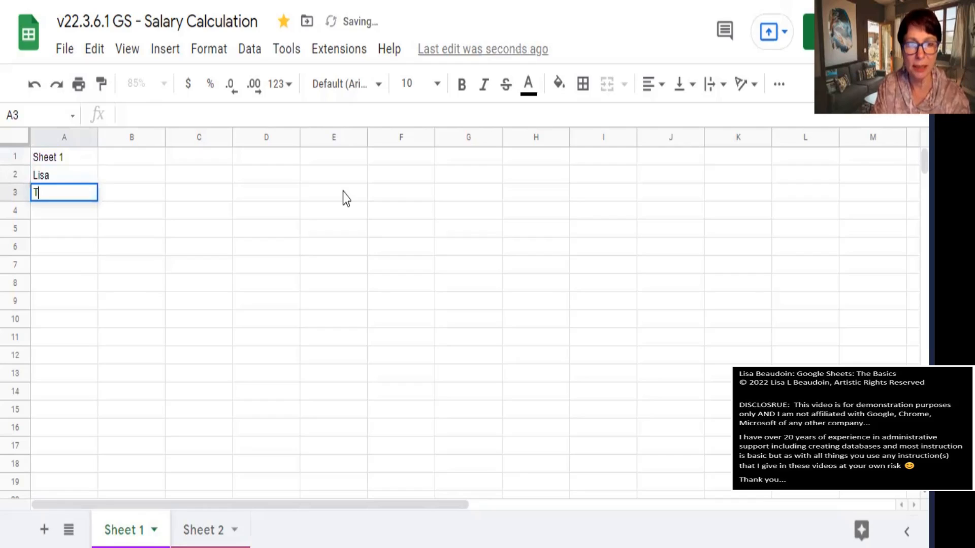
text(odd)
key(Return)
text(Bob)
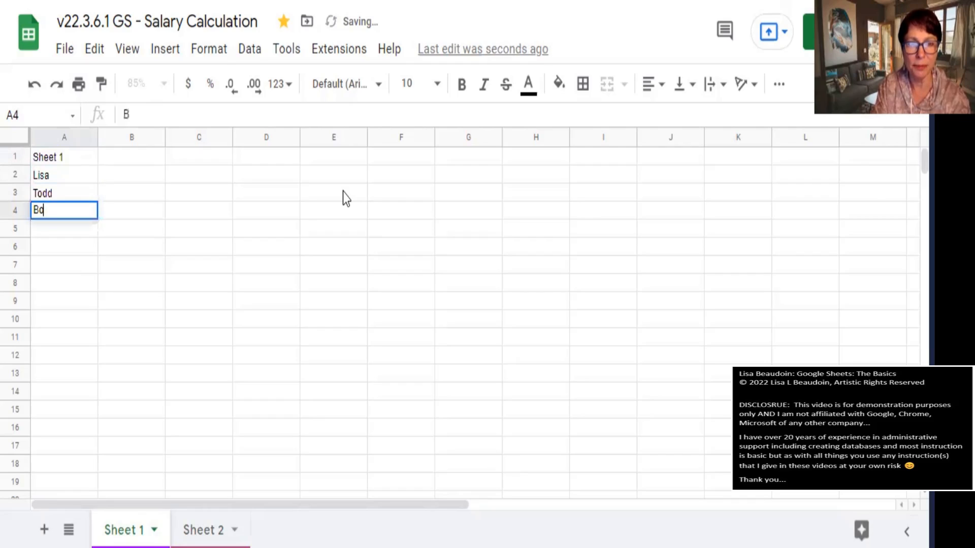
key(Return)
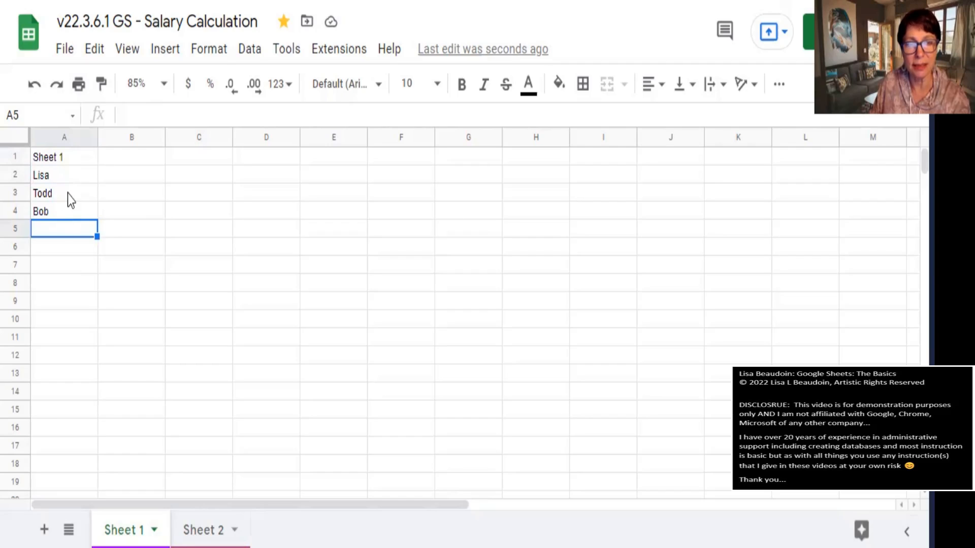
- Step through the name cells from A2 to A4 to check each cell's content in the formula bar
click(76, 173)
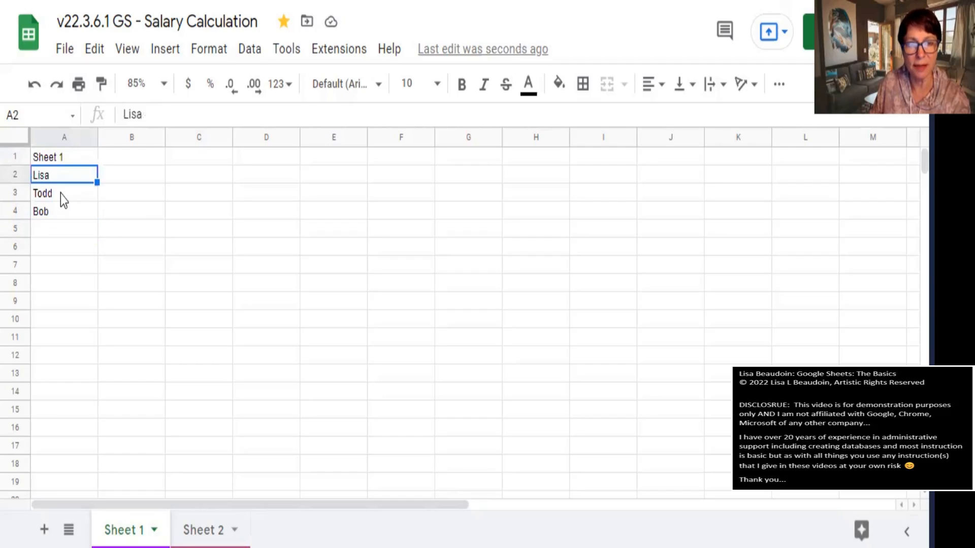
key(Down)
key(Down)
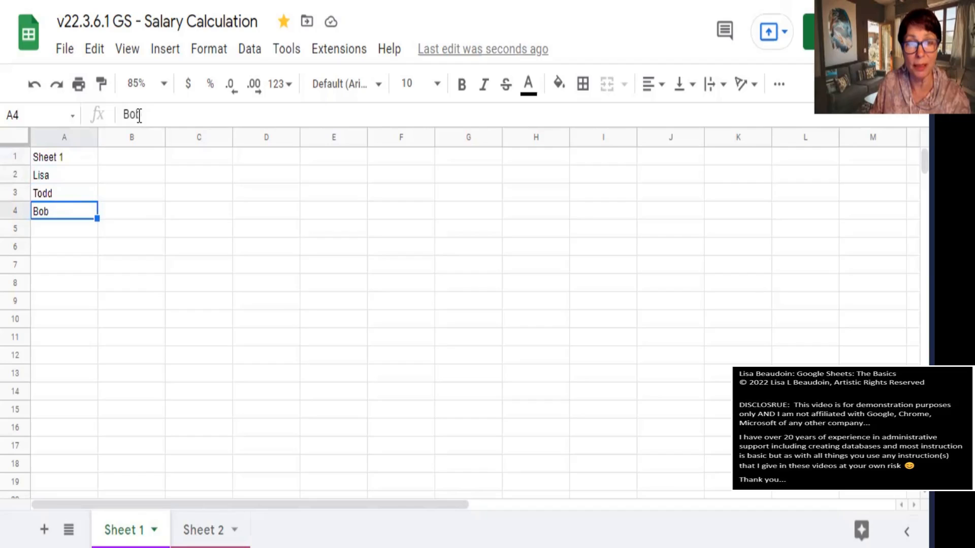
- Format the name cells A2 through A4 as plain text
click(60, 175)
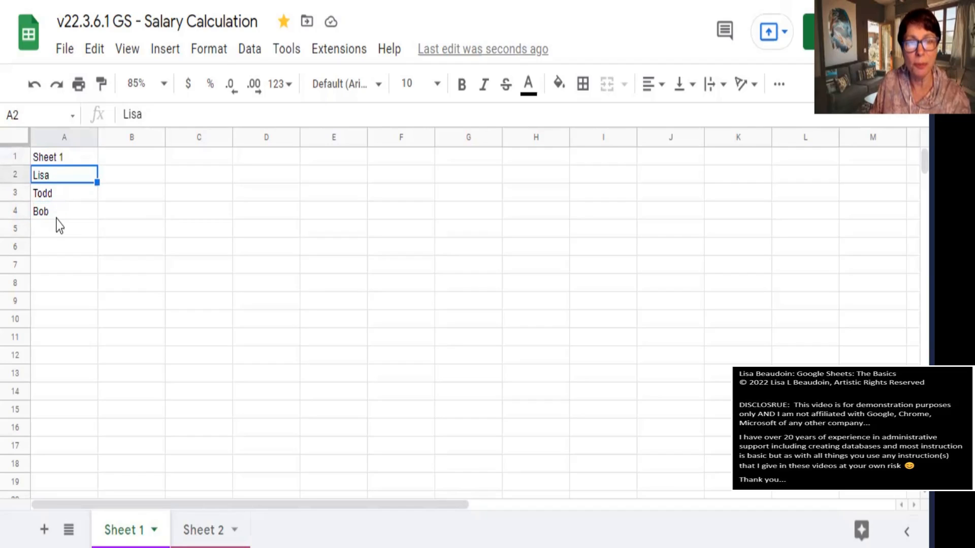
shift+click(60, 213)
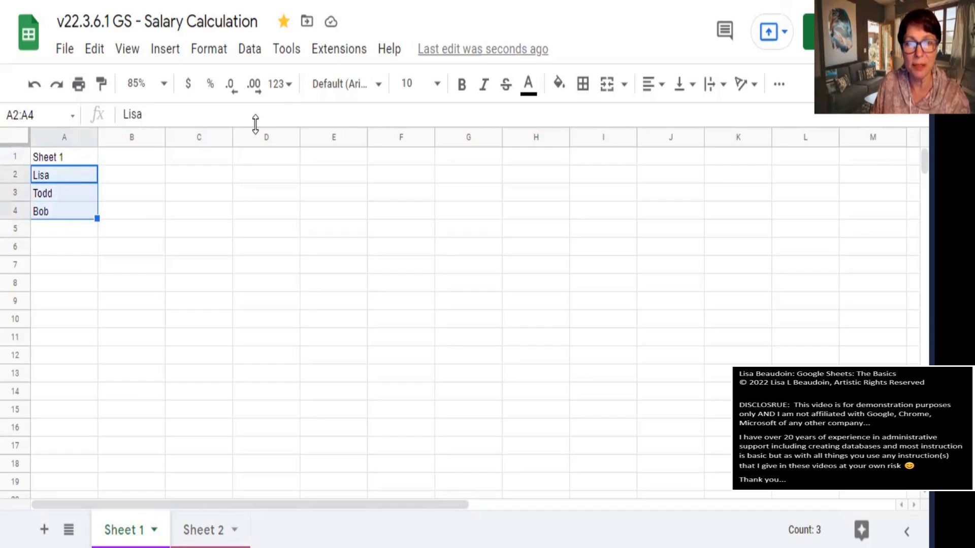
click(288, 86)
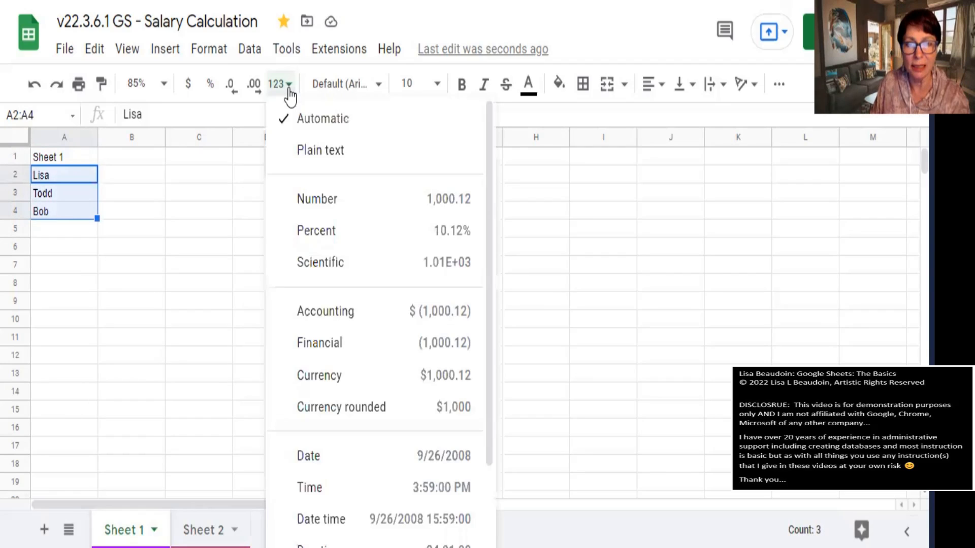
click(328, 161)
- Enter the column headers Name, Salary and Hours in cells A1, B1 and C1, replacing the existing text in A1
key(Up)
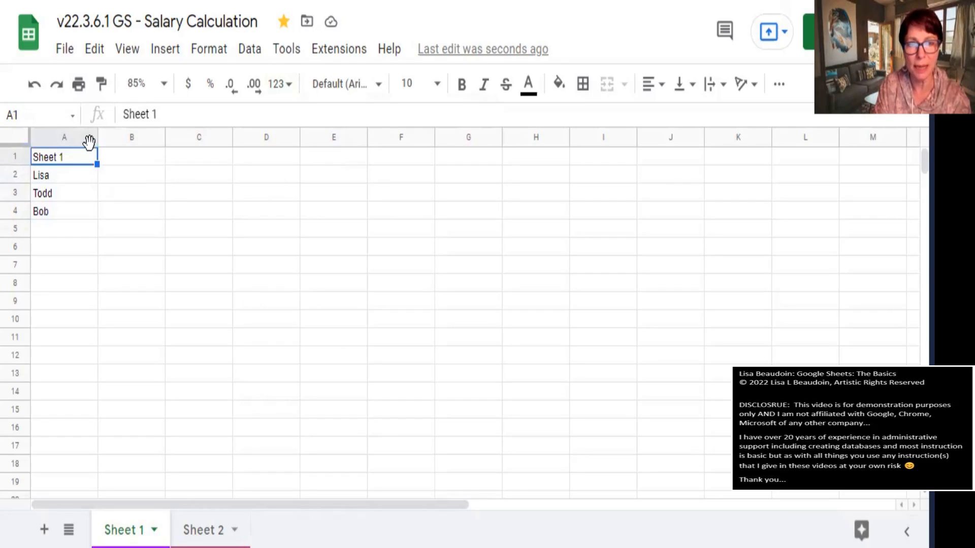
text(Name)
key(Return)
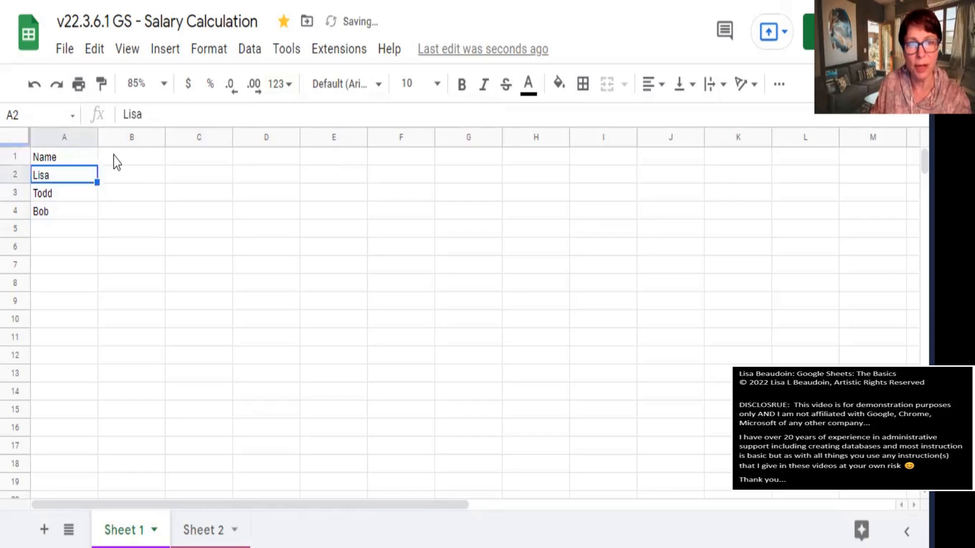
click(114, 157)
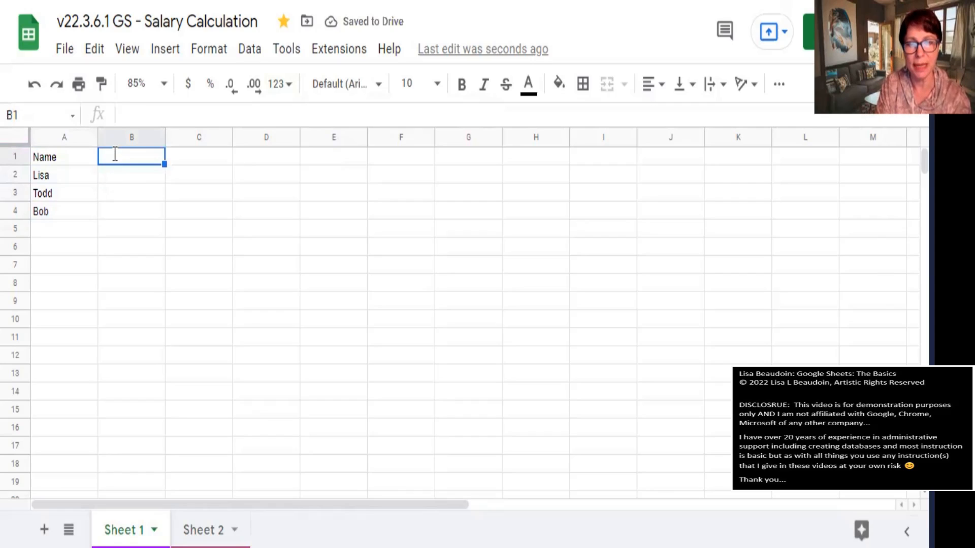
text(Sal)
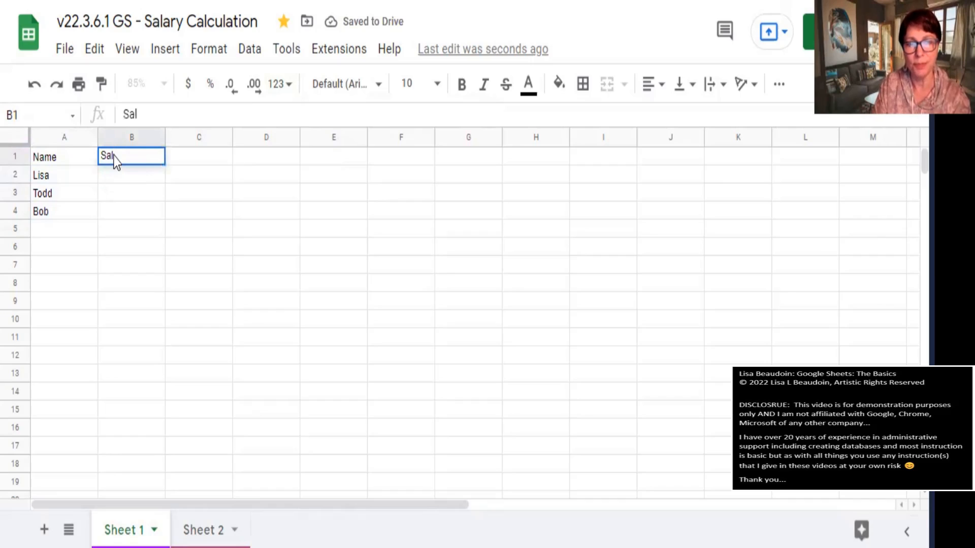
text(ary)
key(Return)
key(Up)
key(Right)
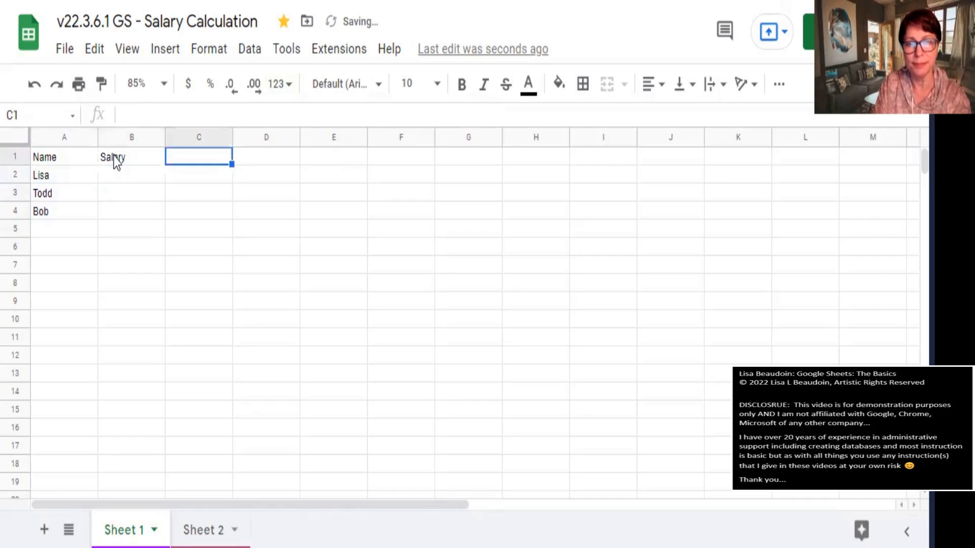
text(Hours)
key(Return)
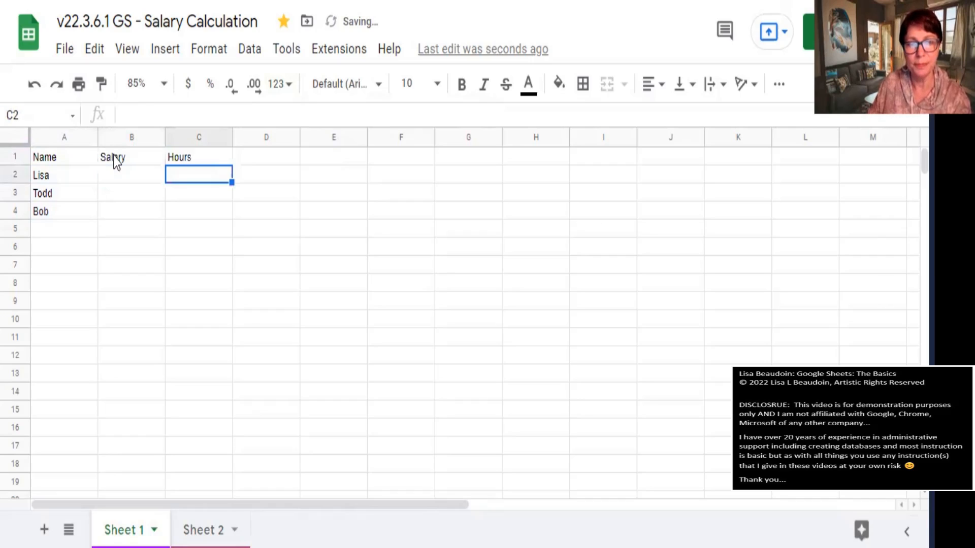
- Center the header cells A1 through C1 horizontally
click(82, 162)
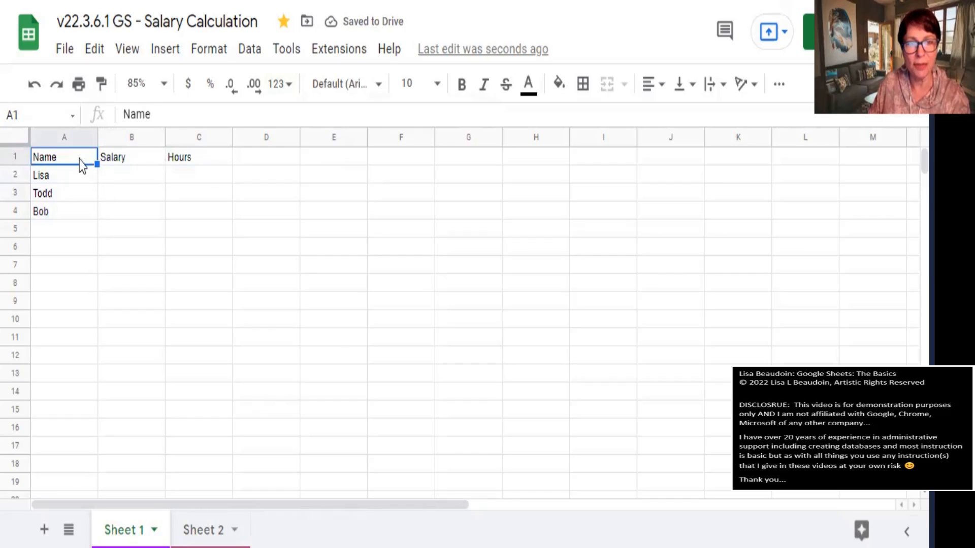
shift+click(178, 163)
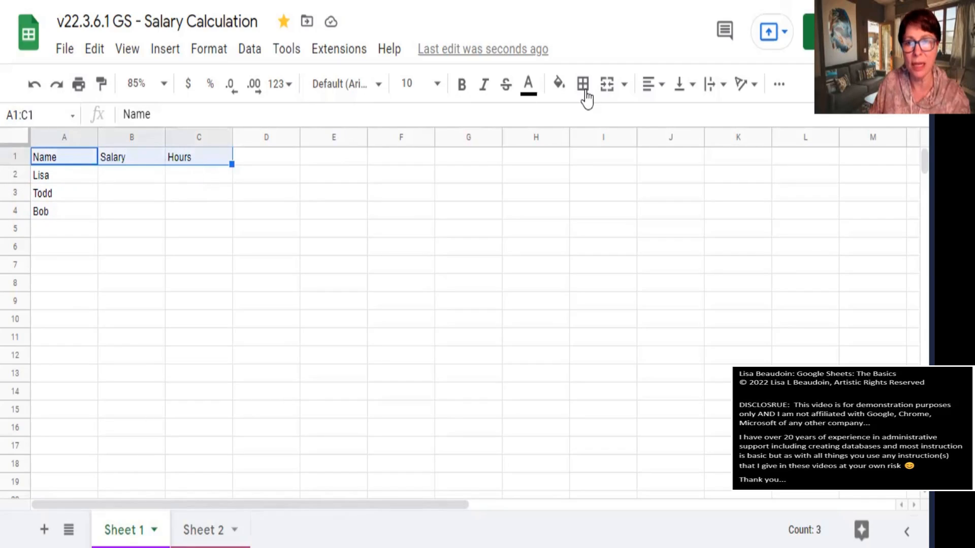
click(663, 83)
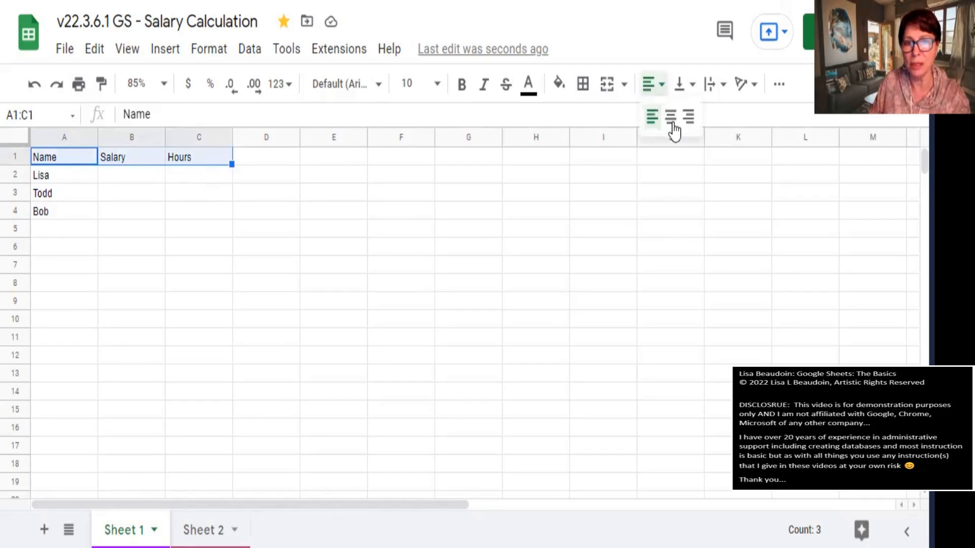
click(670, 117)
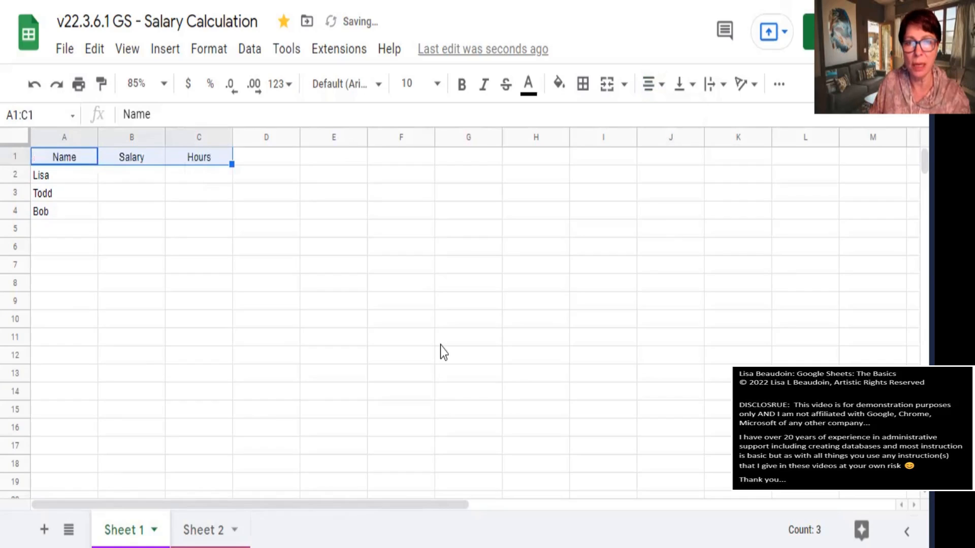
click(188, 236)
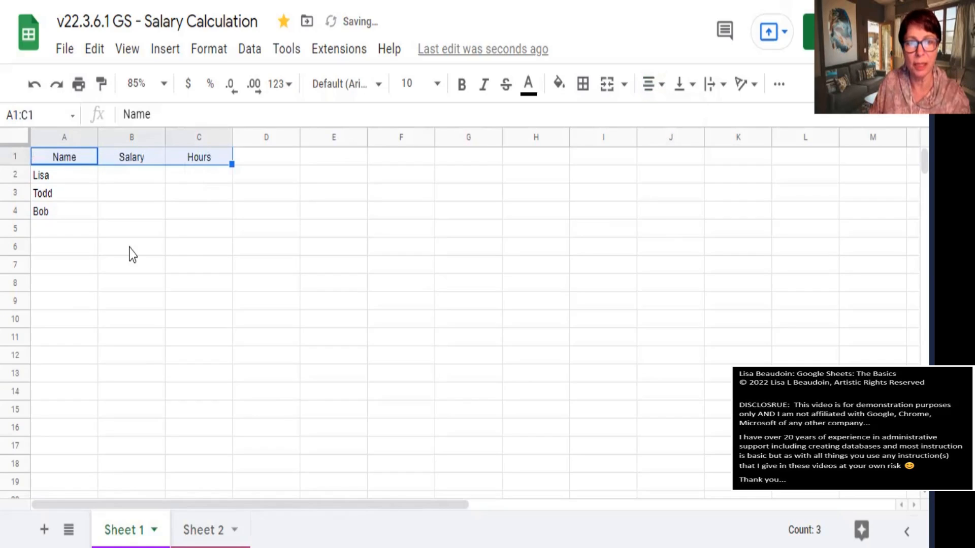
- Enter the salaries 15, 18 and 12 in cells B2 through B4
click(135, 178)
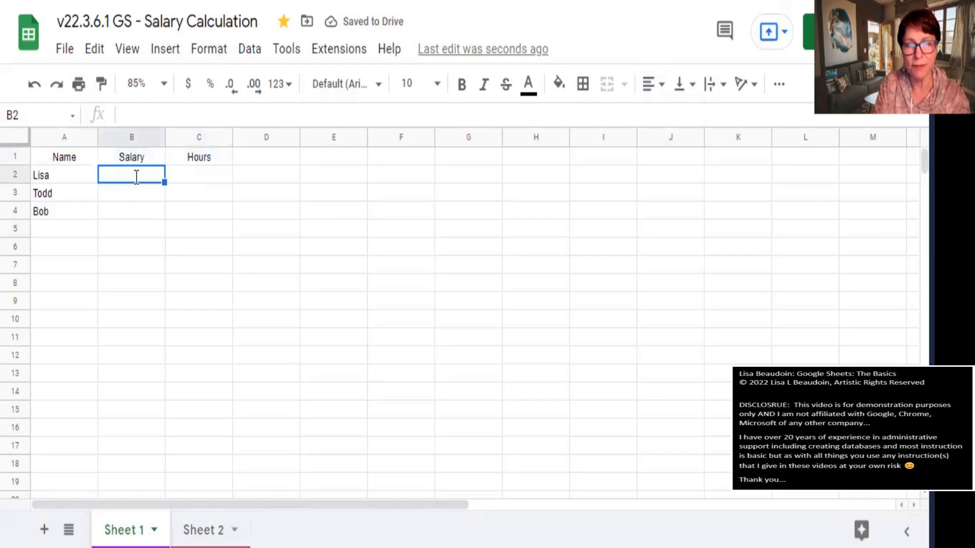
text(15)
key(Return)
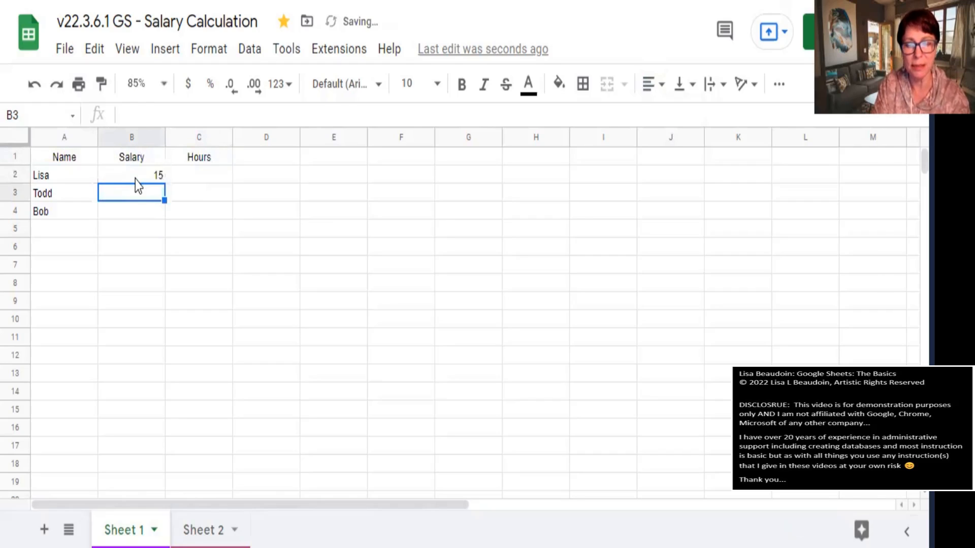
text(1)
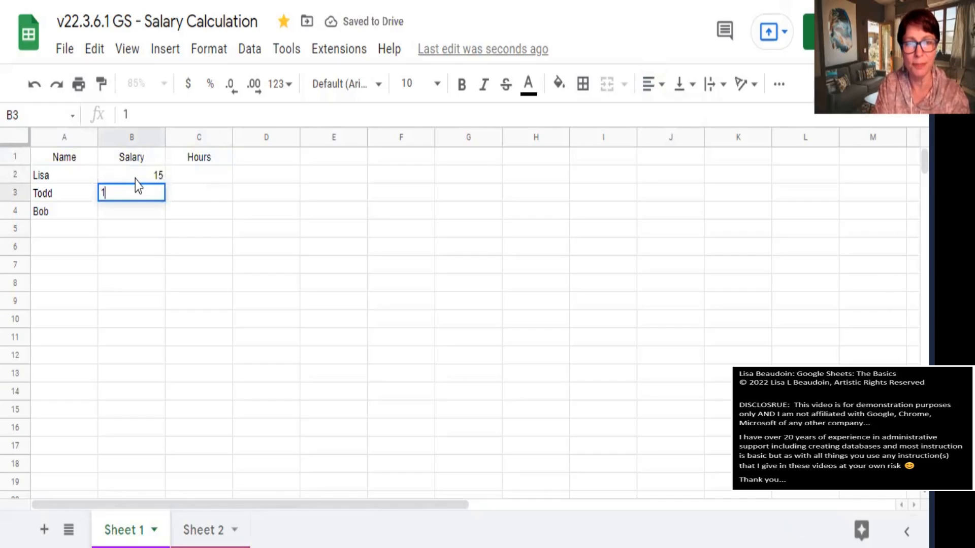
text(8)
key(Return)
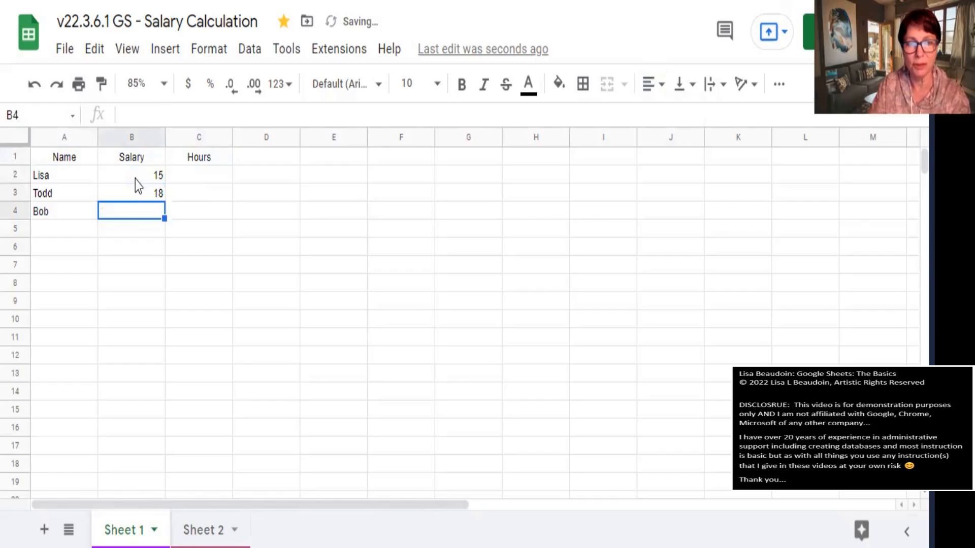
text(12)
key(Return)
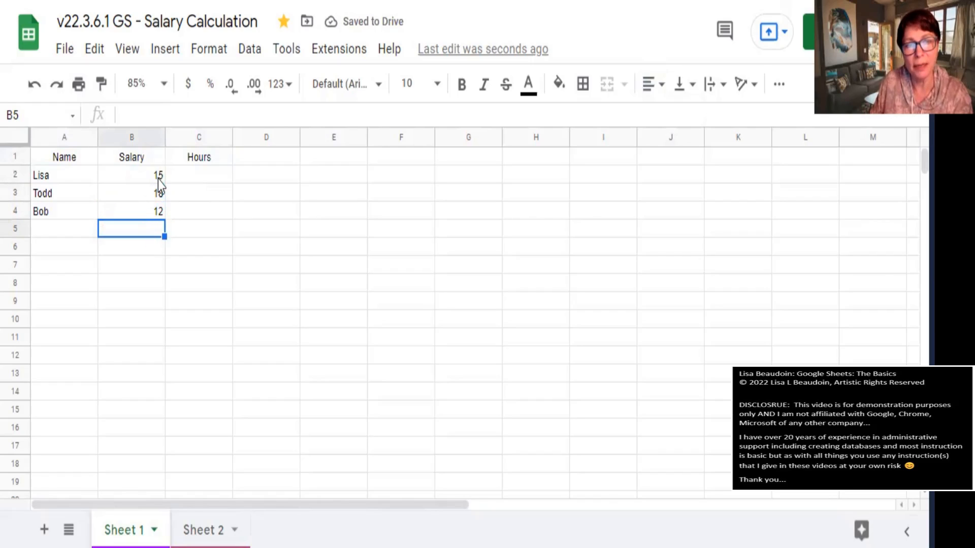
- Format the salary cells B2 through B4 as currency and check which number format is applied to them
key(Up)
key(Up)
key(Up)
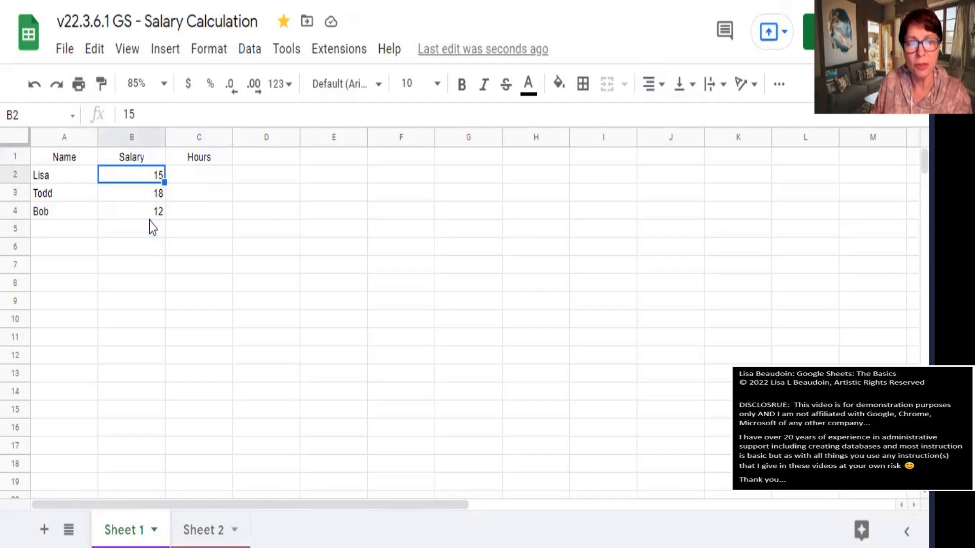
shift+click(149, 216)
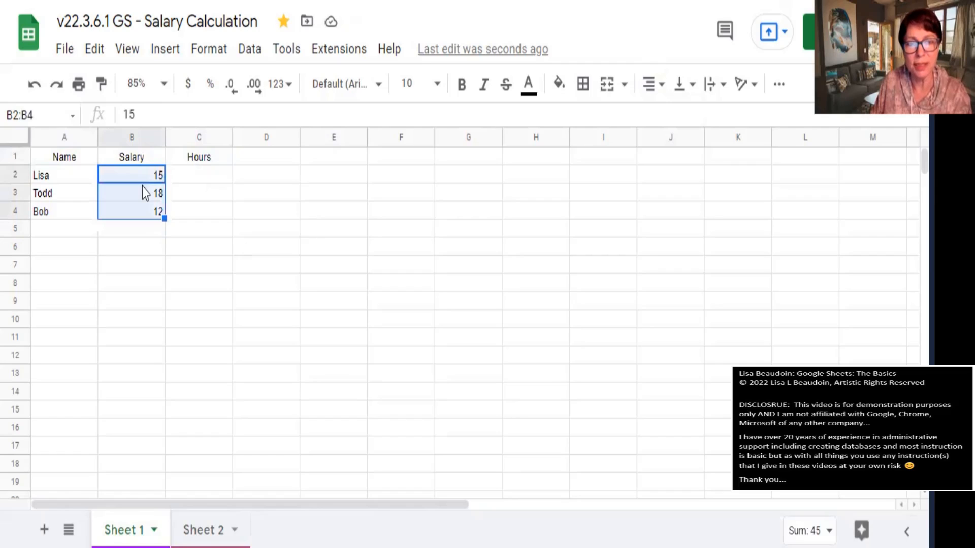
click(188, 92)
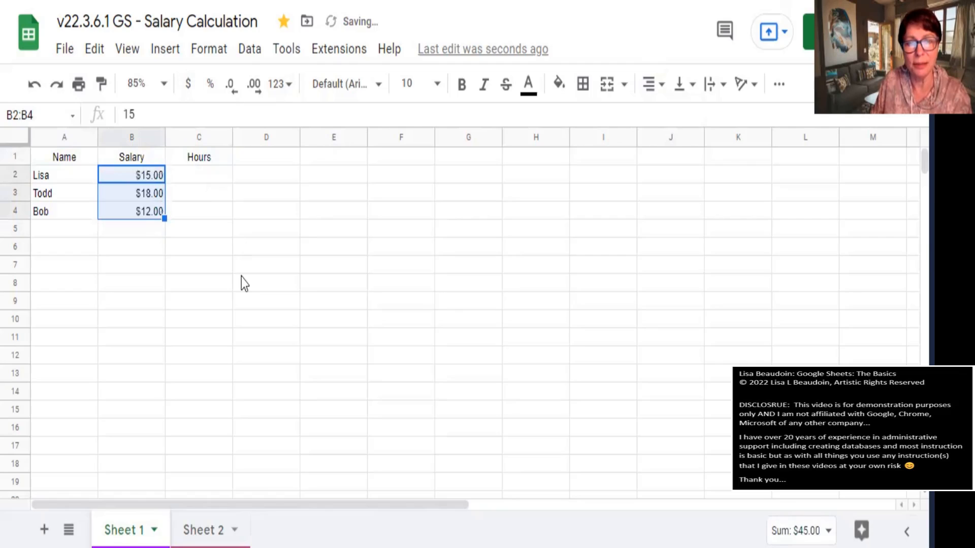
click(287, 85)
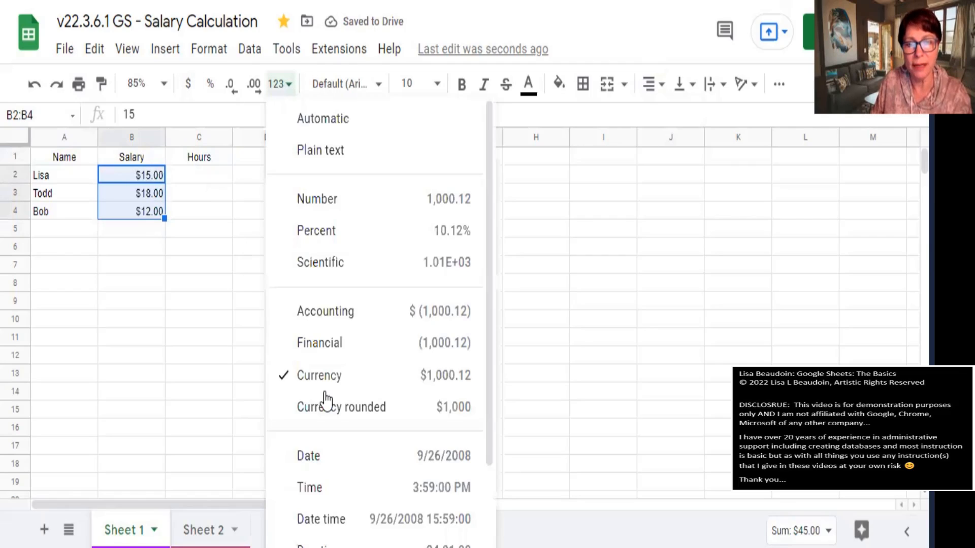
click(132, 355)
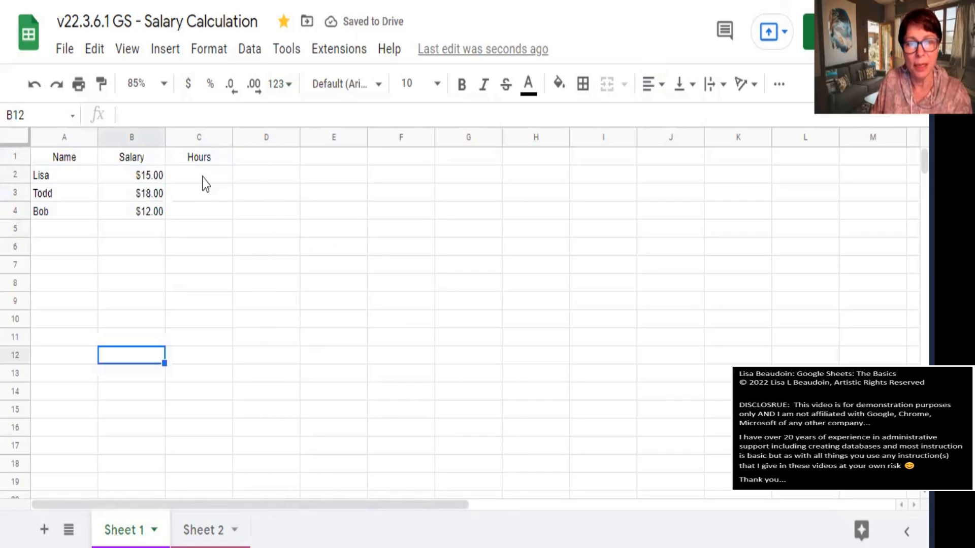
- Enter the hours 6, 3 and 7 in cells C2 through C4
click(199, 174)
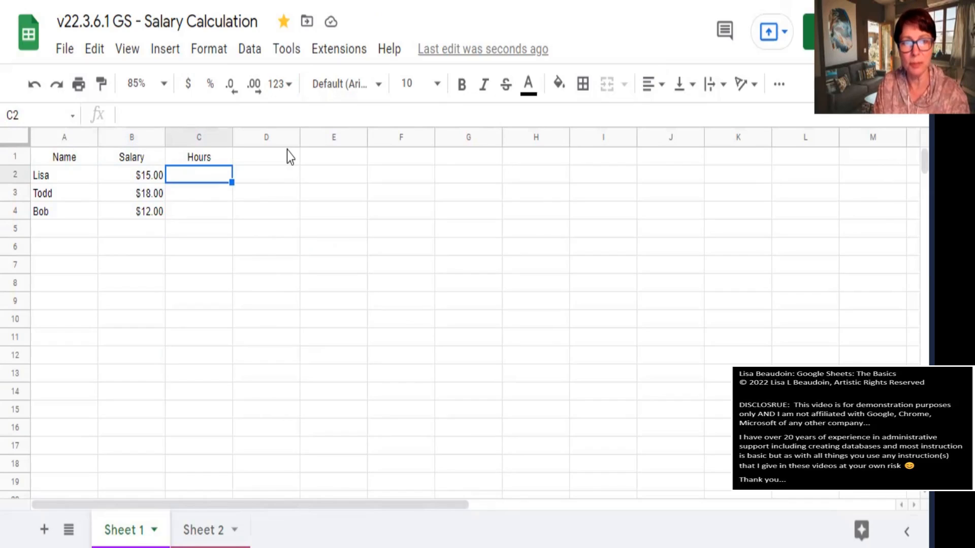
text(6)
key(Return)
text(3)
key(Return)
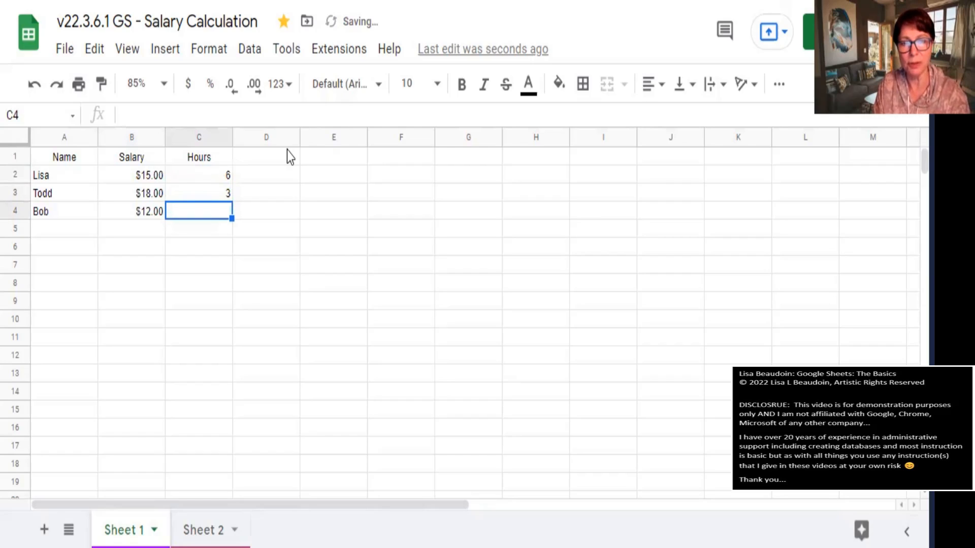
text(7)
key(Up)
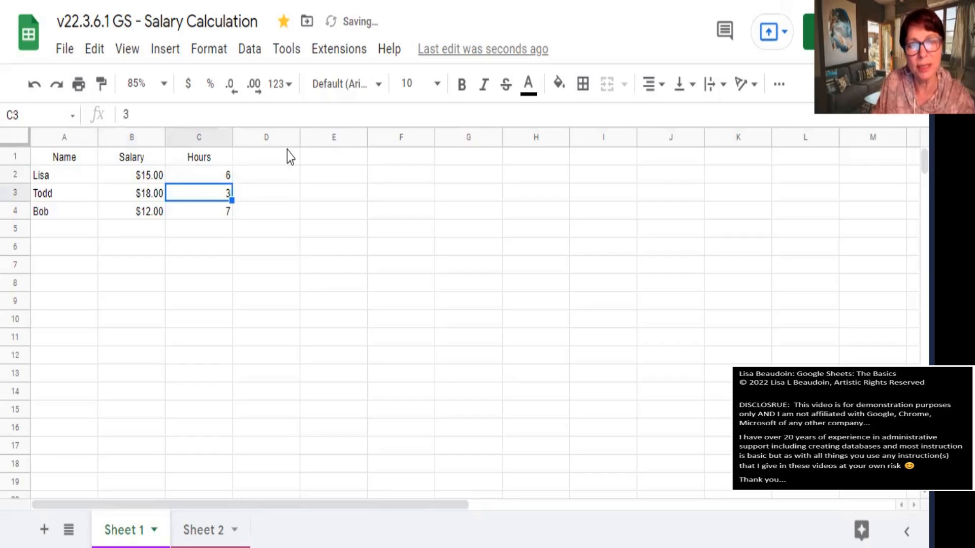
- Center the hours values in cells C2 through C4 horizontally
click(204, 179)
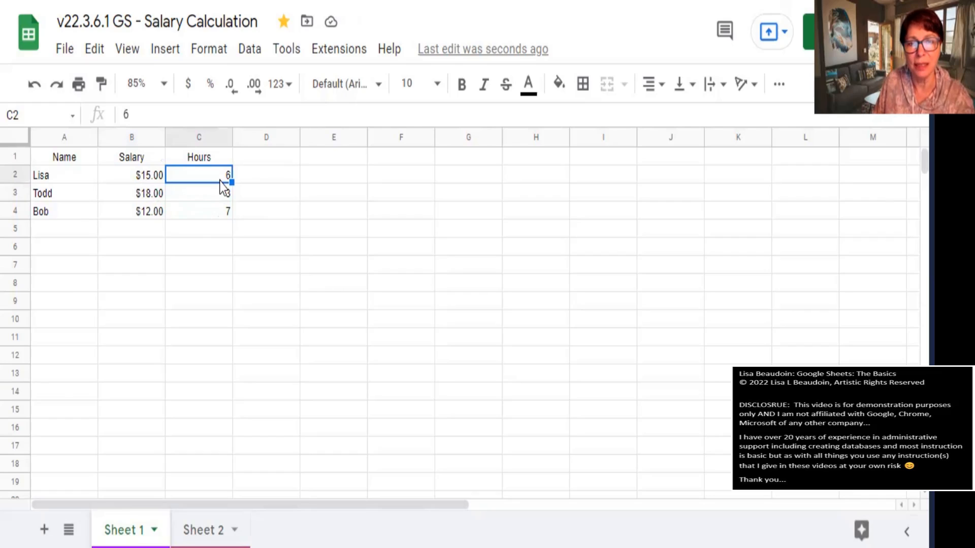
shift+click(227, 212)
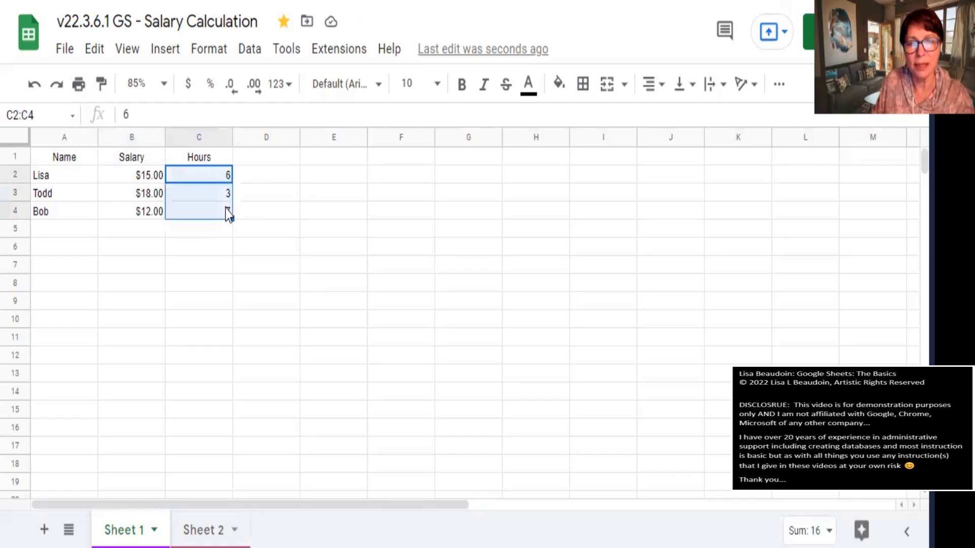
click(654, 84)
click(670, 117)
click(560, 184)
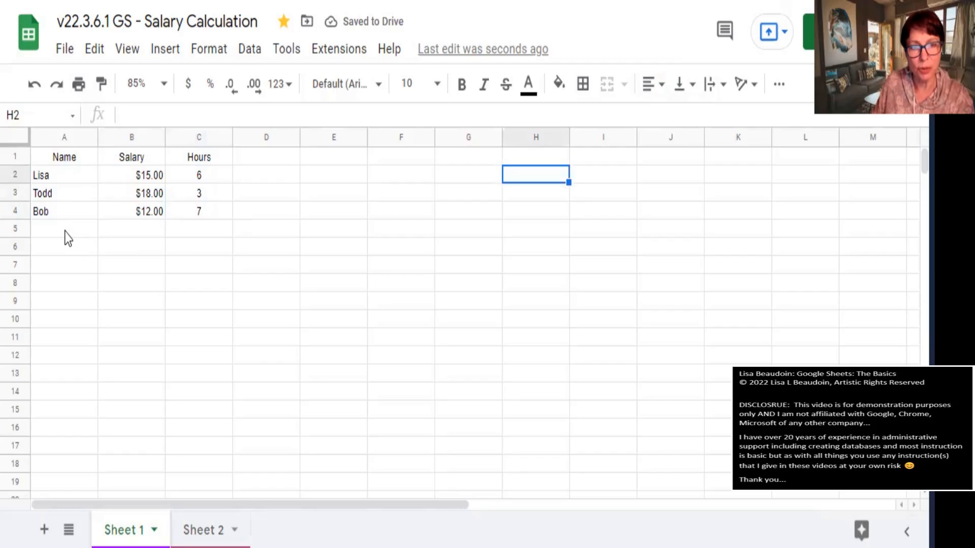
- Add a bottom border to cells A4 through C4, under the last row of data
drag(60, 218, 213, 217)
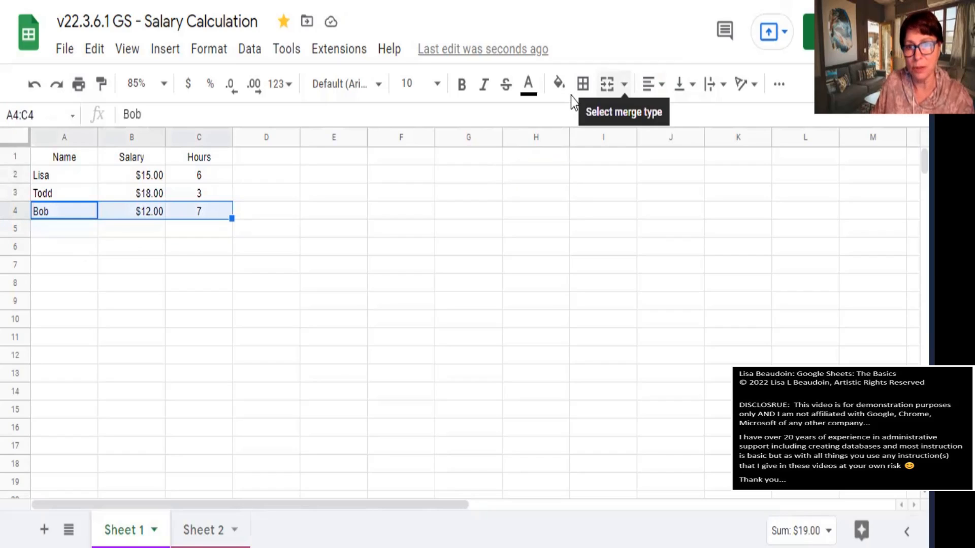
click(583, 84)
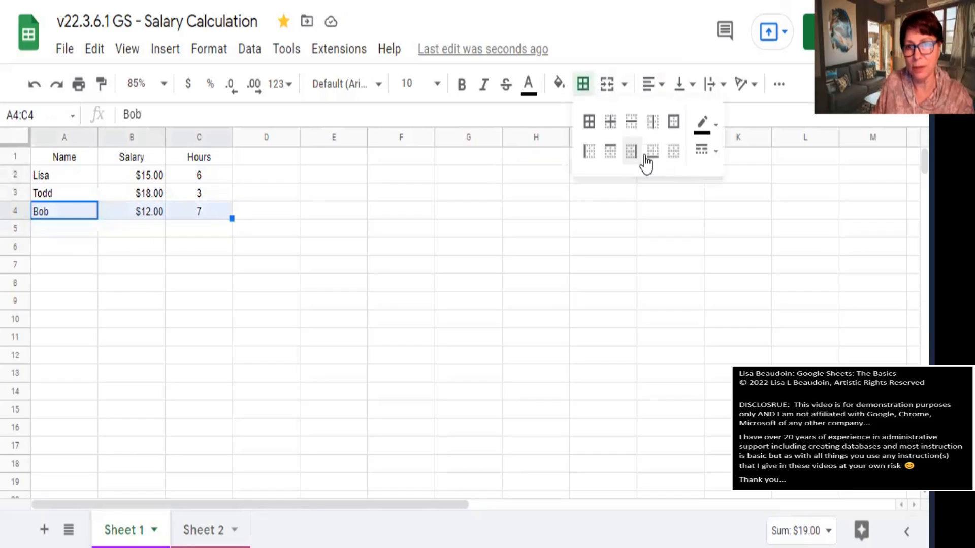
click(652, 150)
click(535, 265)
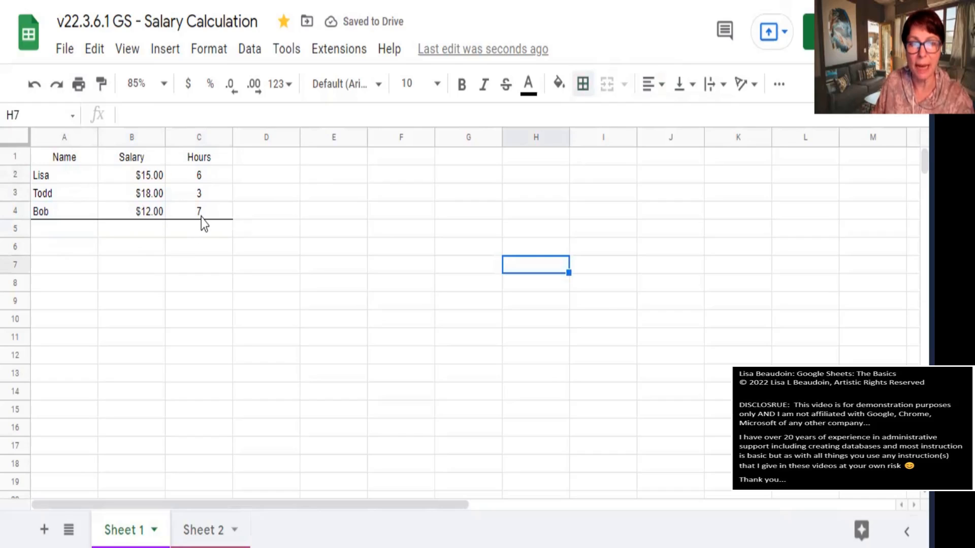
- Apply all borders, inside and outside, to the whole data table in cells A1 through C4
click(57, 160)
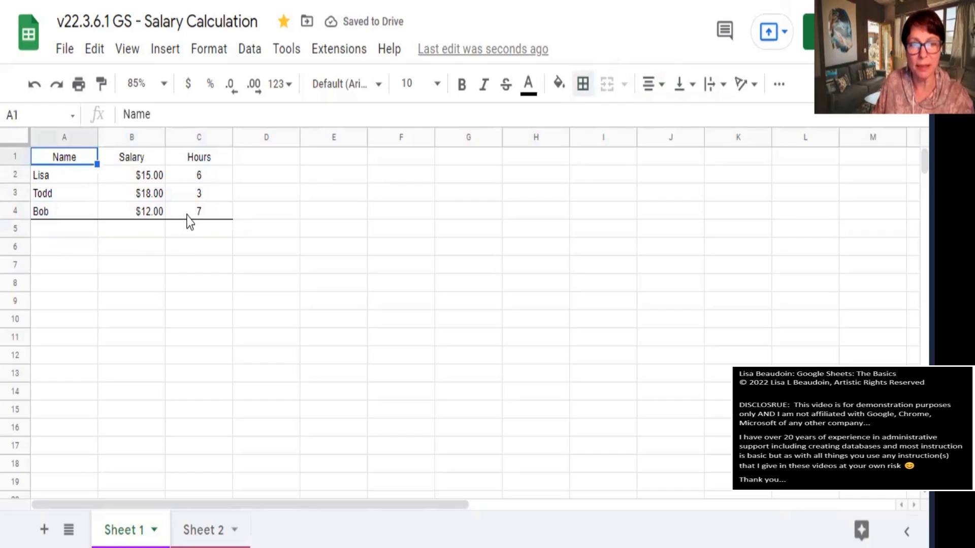
key(ctrl+a)
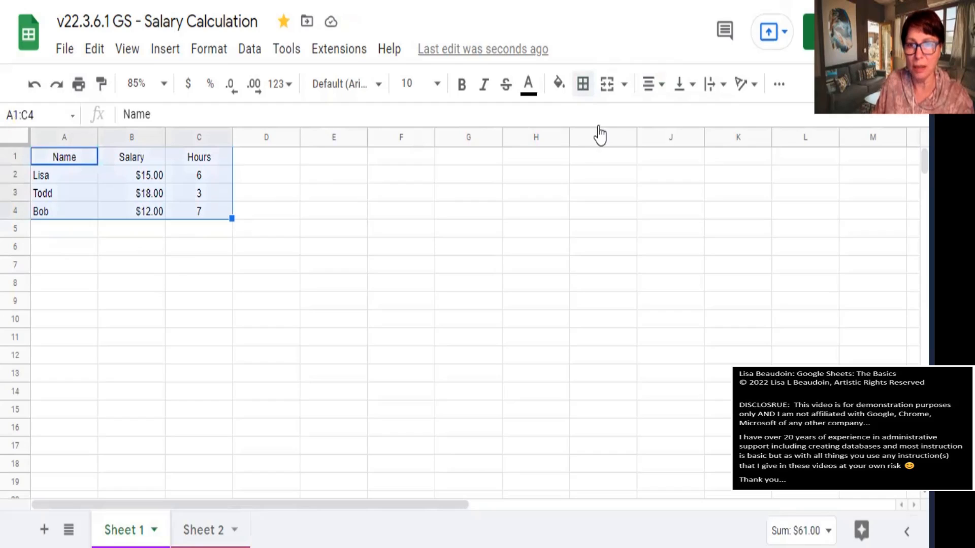
click(583, 84)
click(585, 119)
click(472, 249)
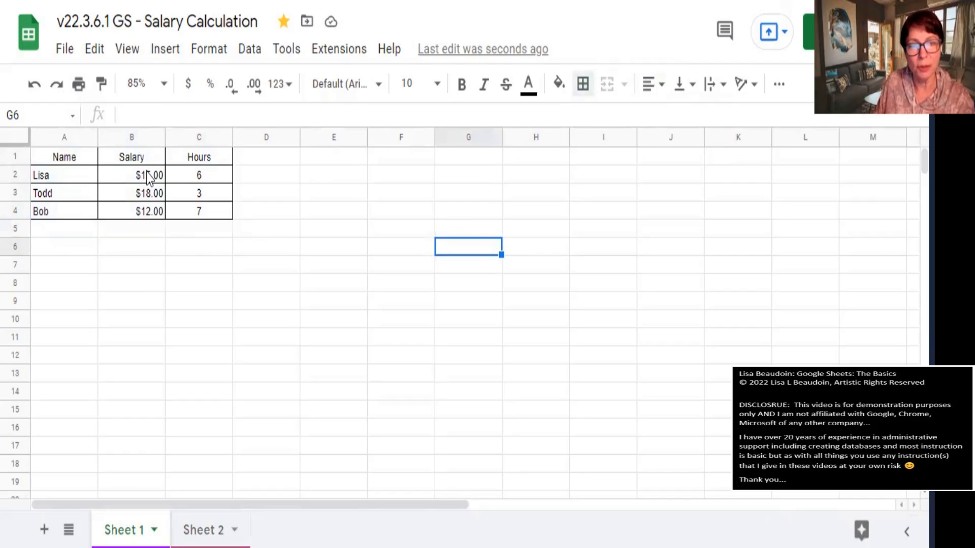
- Fill the header cells A1 through C1 with light purple
drag(76, 157, 198, 158)
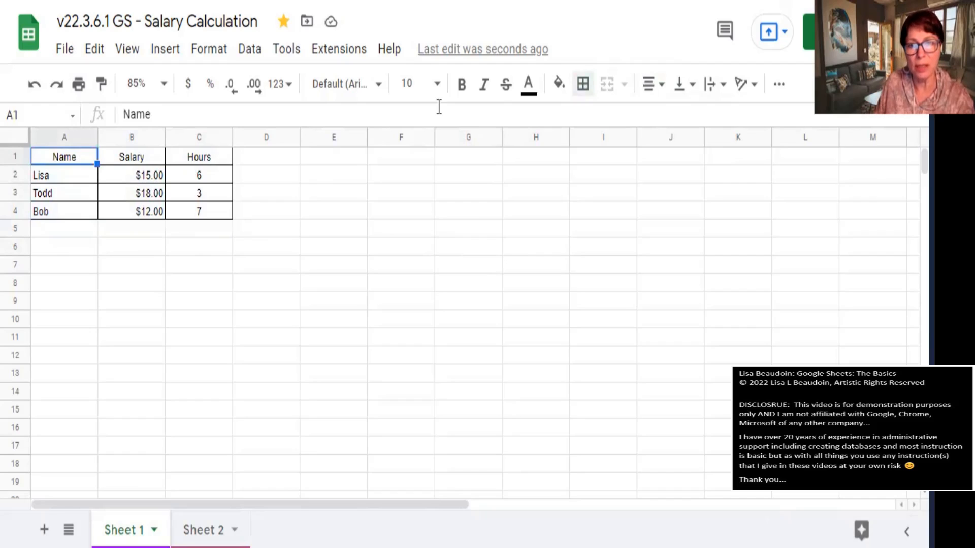
click(559, 84)
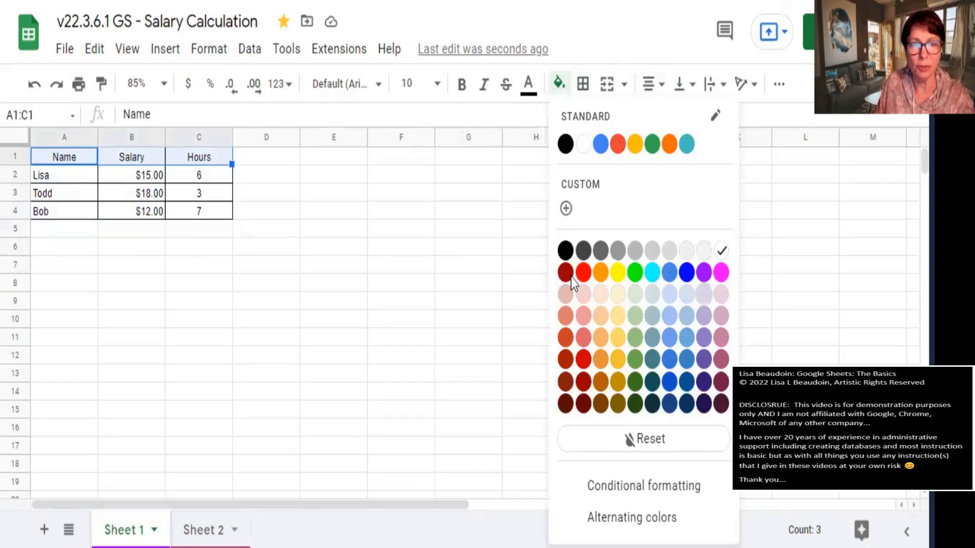
click(567, 291)
click(602, 283)
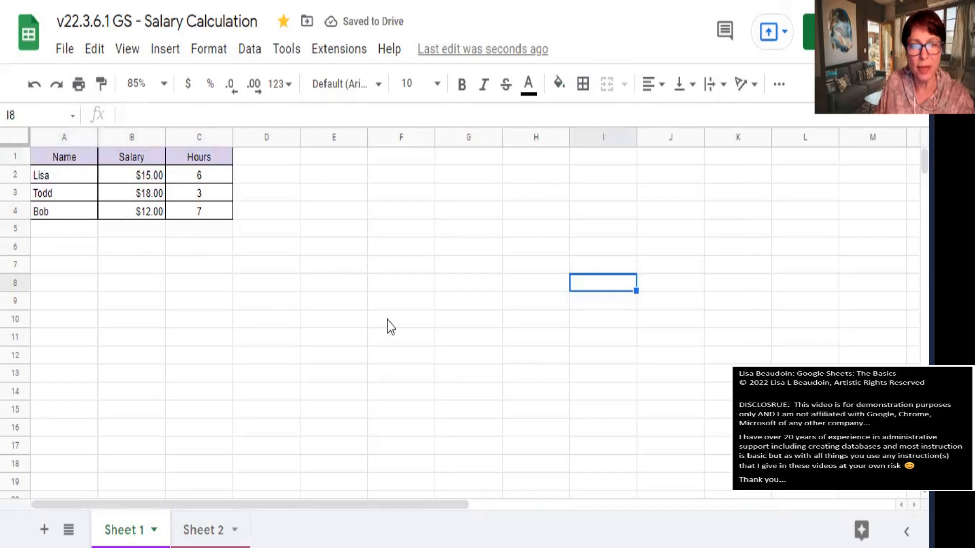
- Freeze the sheet up to row 1 so the header row stays in place while scrolling
scroll(388, 321, down, 5)
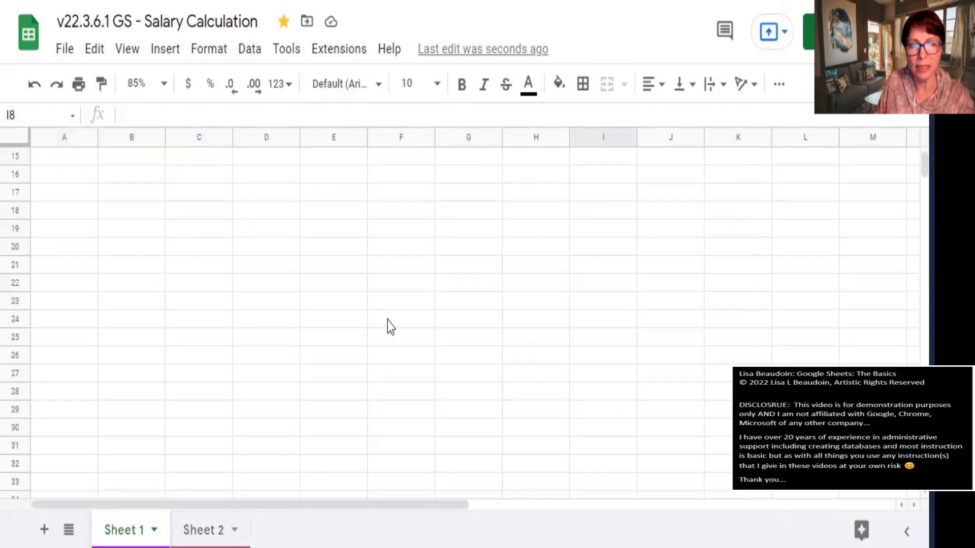
scroll(388, 321, up, 2)
scroll(388, 325, down, 3)
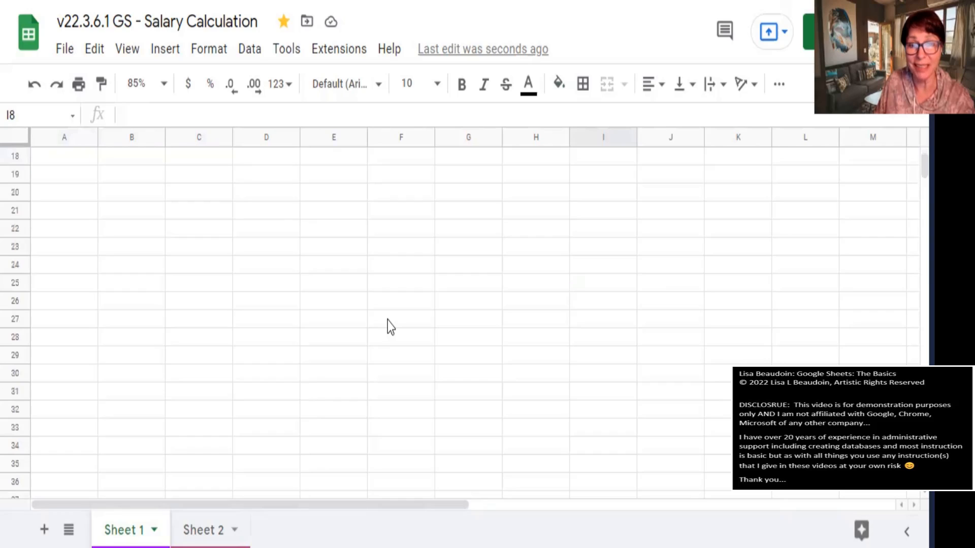
scroll(388, 324, up, 6)
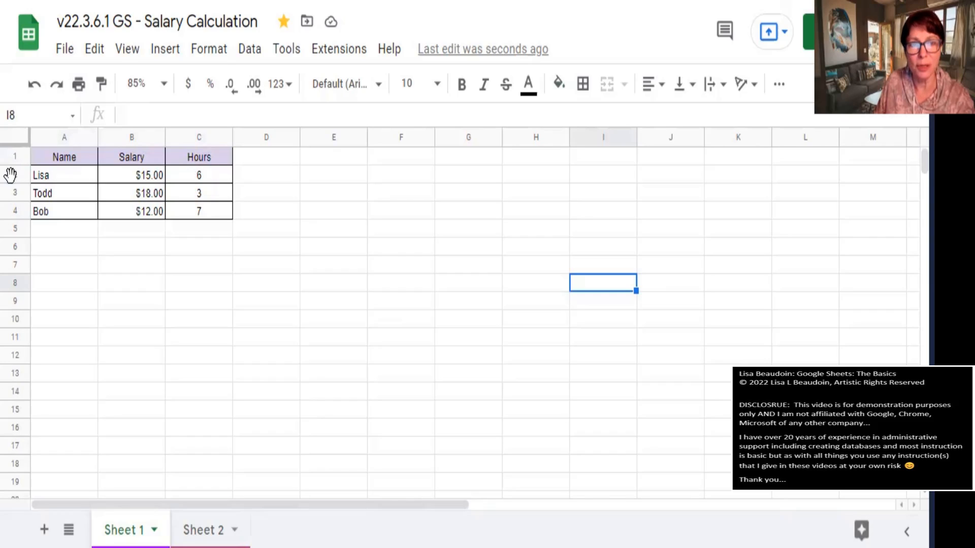
click(12, 159)
click(124, 50)
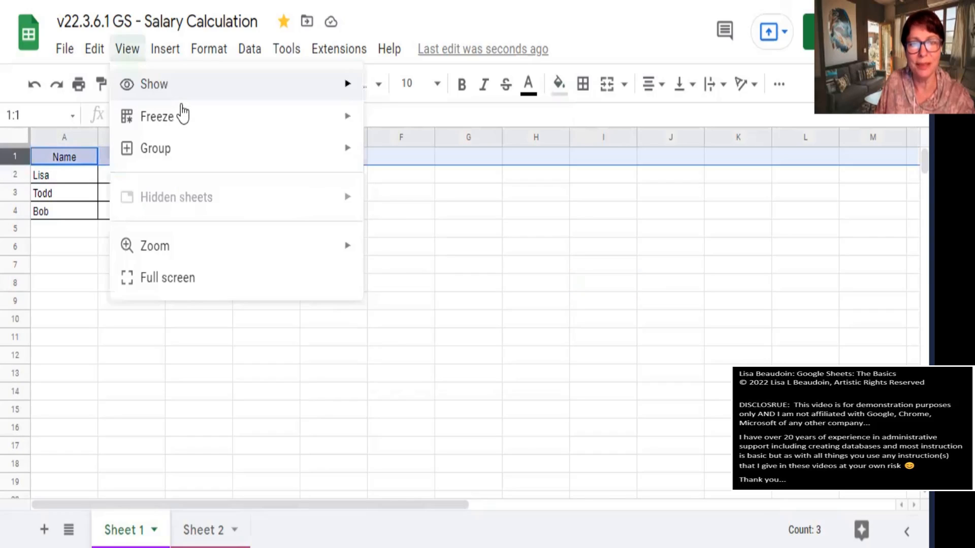
mouse_move(181, 113)
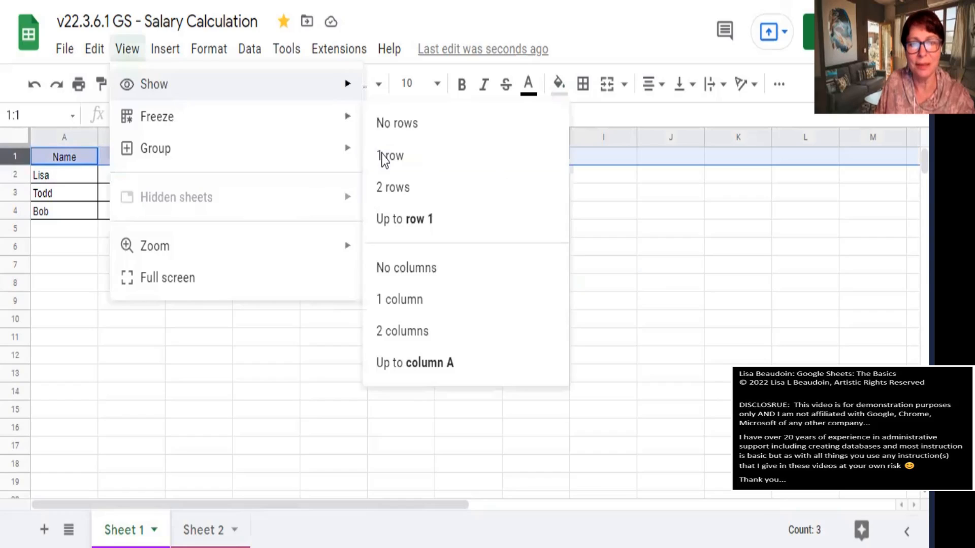
click(437, 222)
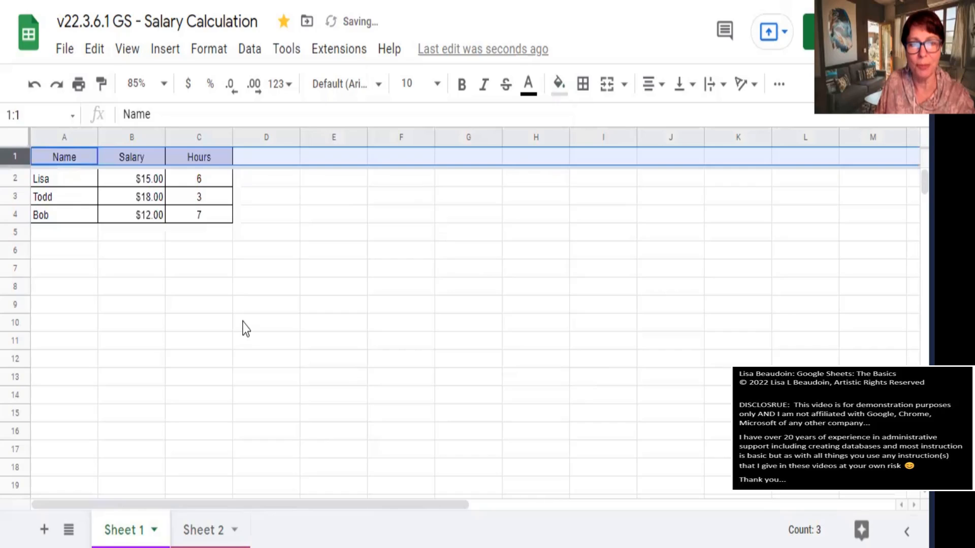
scroll(108, 206, down, 2)
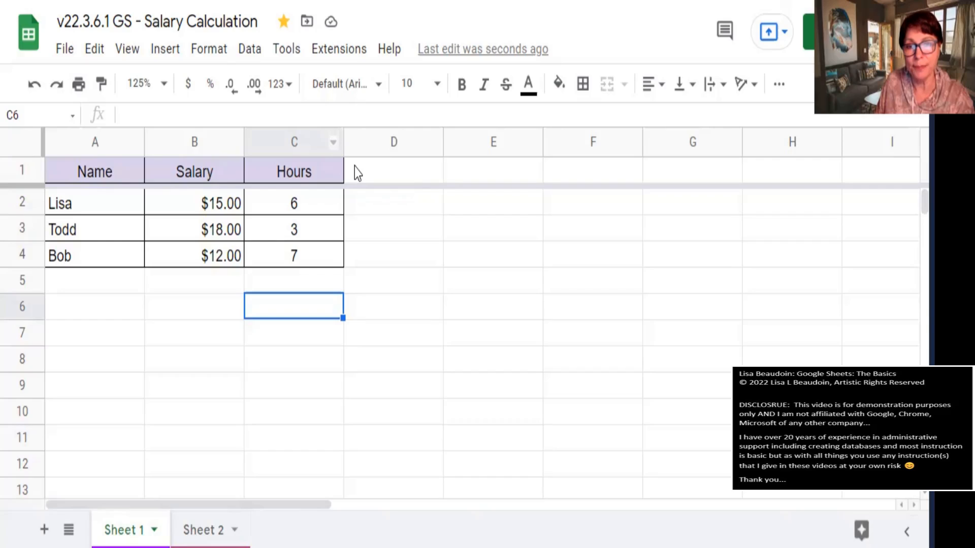
- Copy the entire Hours column C and paste it into column D
click(277, 141)
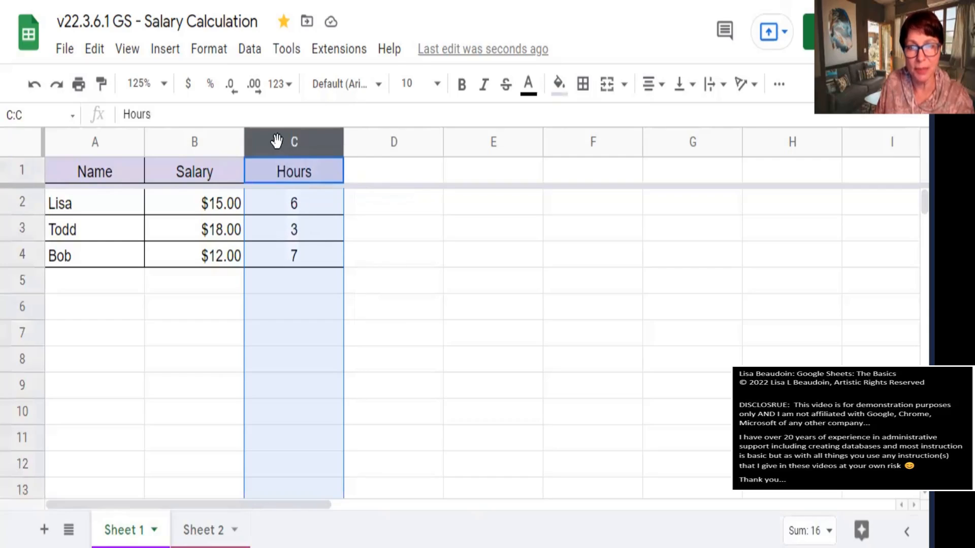
right_click(279, 148)
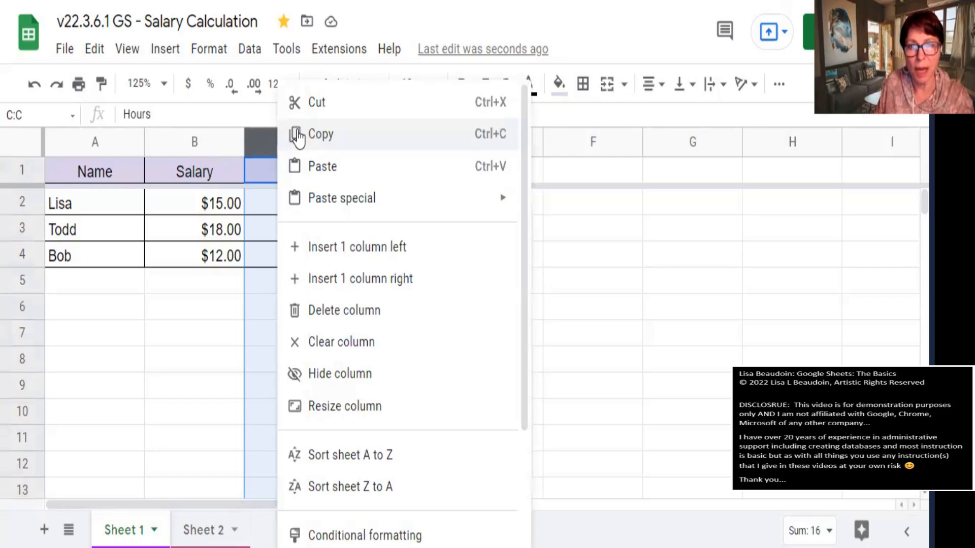
click(410, 146)
click(395, 141)
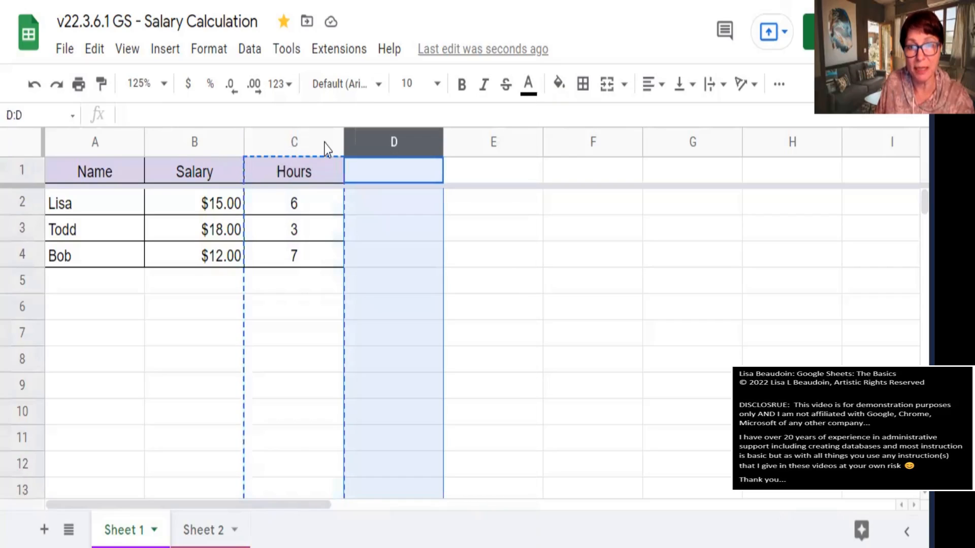
click(282, 141)
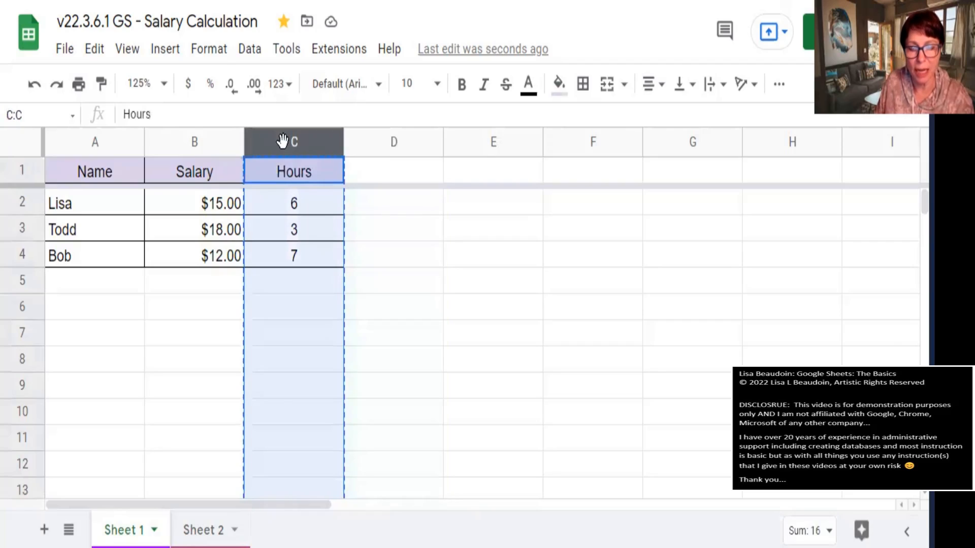
click(382, 147)
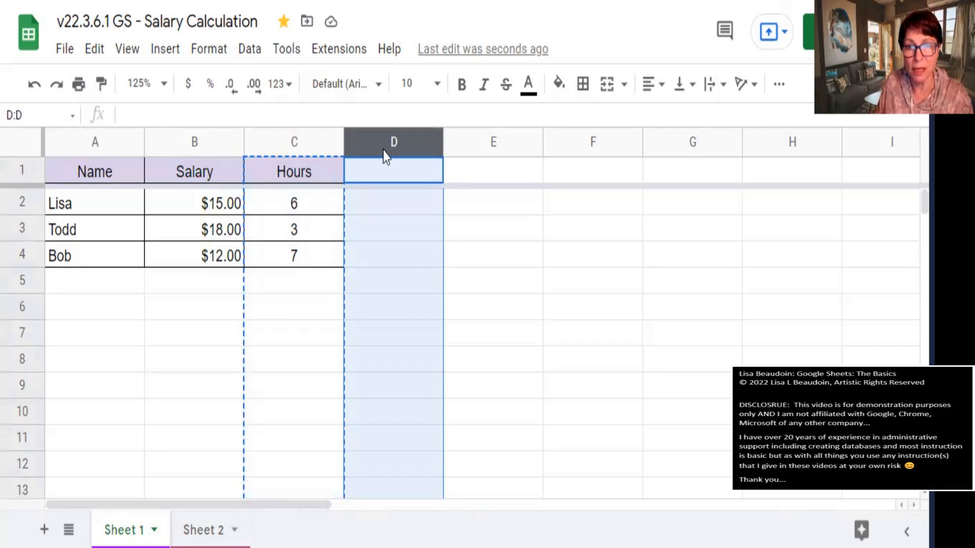
key(ctrl+v)
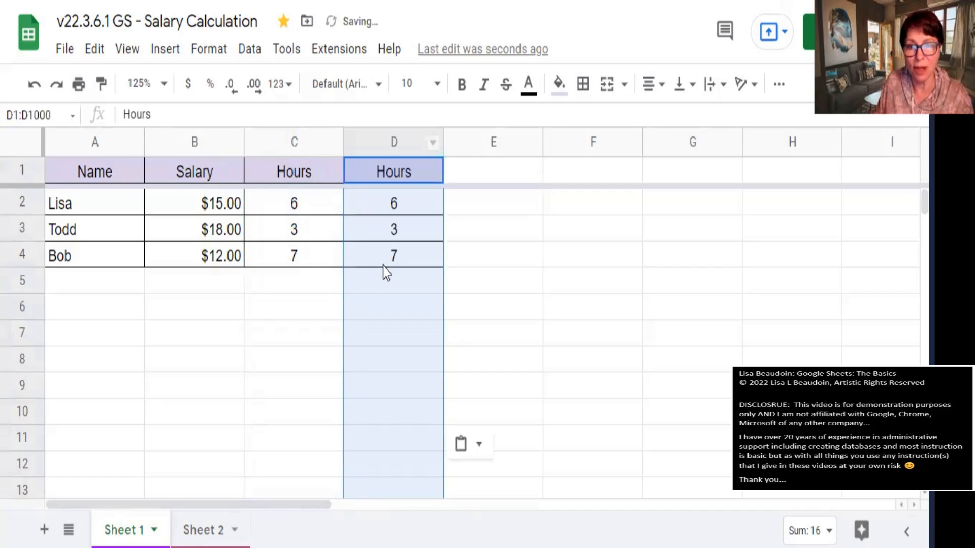
click(434, 260)
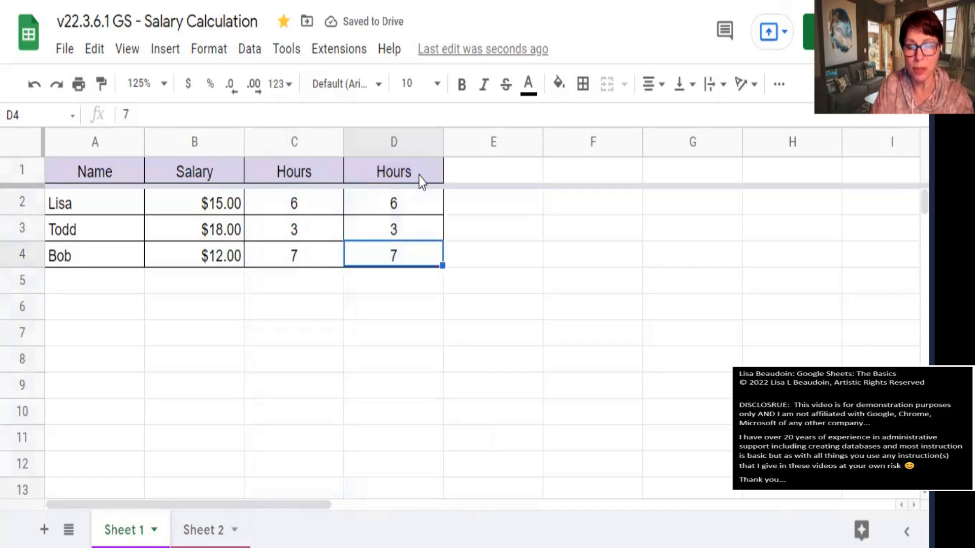
- Change the header in cell D1 to Total
click(419, 176)
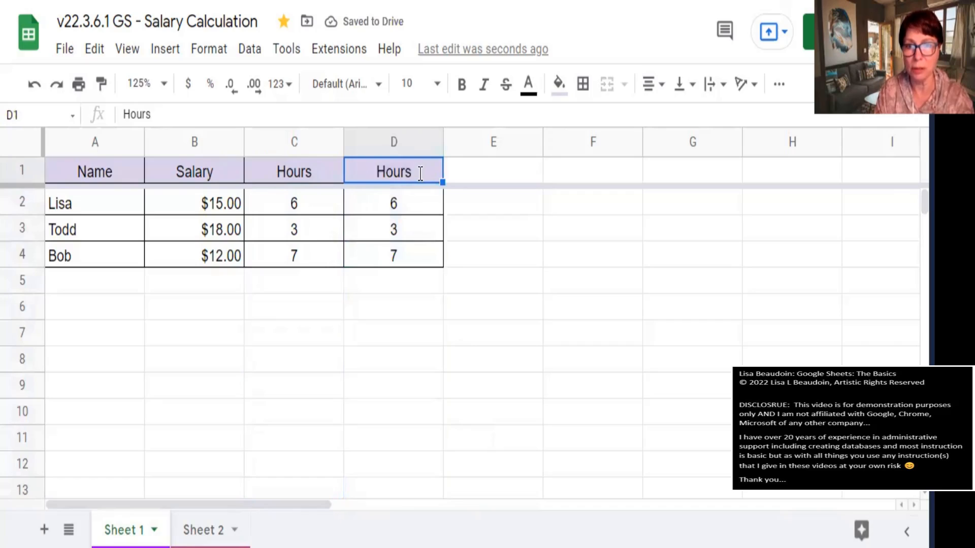
text(Total)
key(Return)
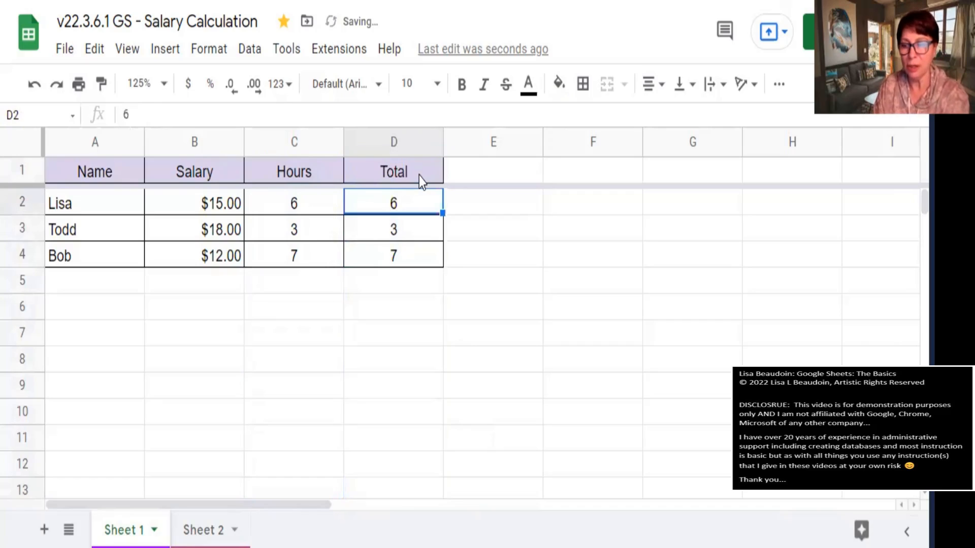
- Clear the copied hours from cells D2 through D4
key(Delete)
key(Down)
key(Delete)
key(Down)
key(Delete)
key(Down)
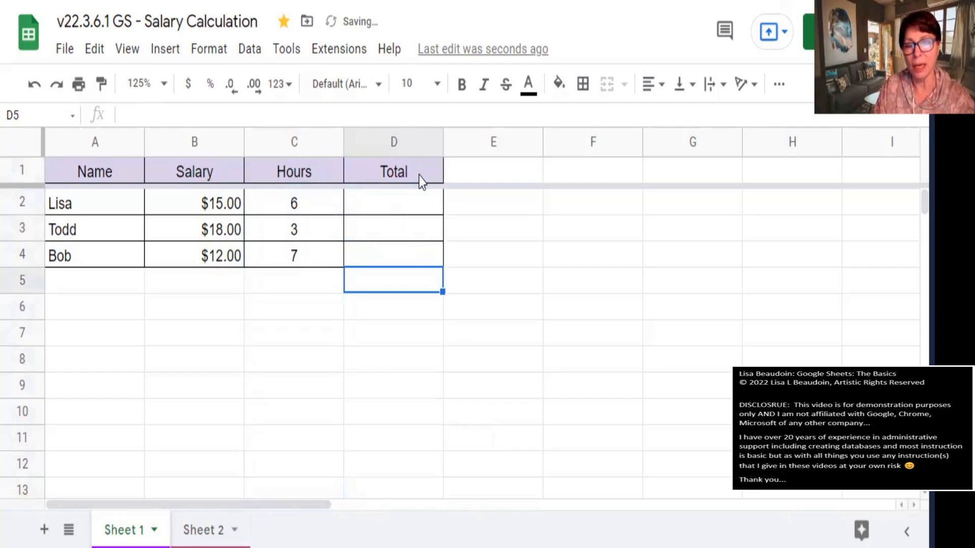
- Enter an equals sign followed by the name from A2 as literal text in cell D2, using a leading apostrophe
key(Up)
key(Up)
key(Up)
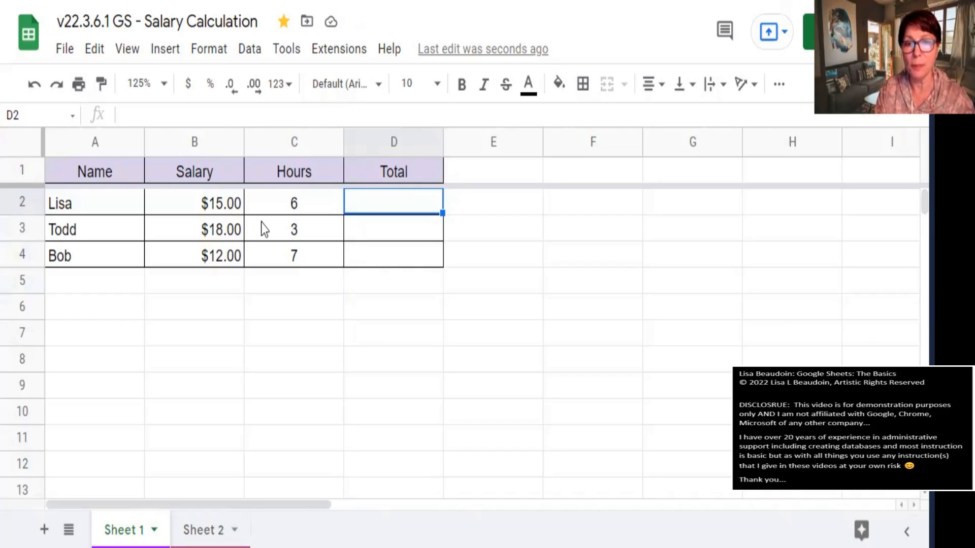
text(')
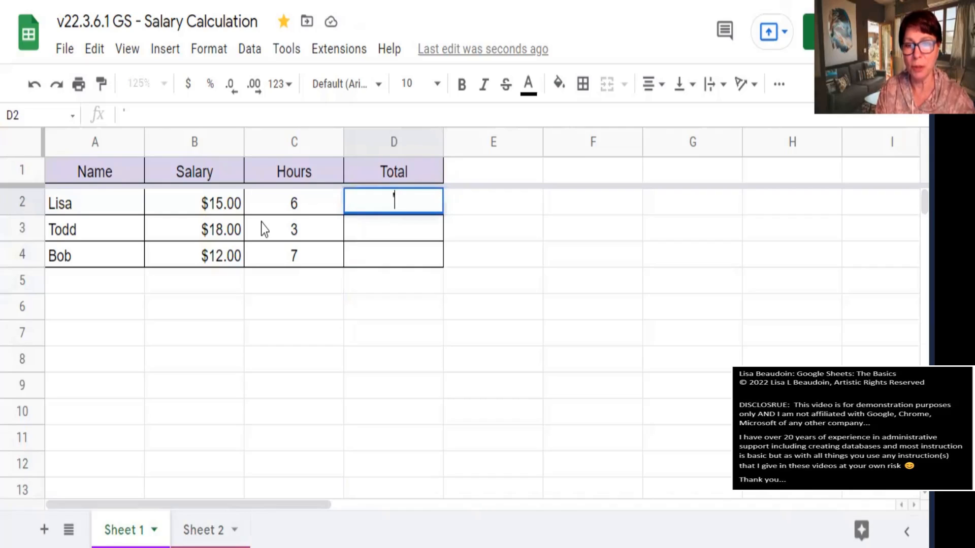
text(=)
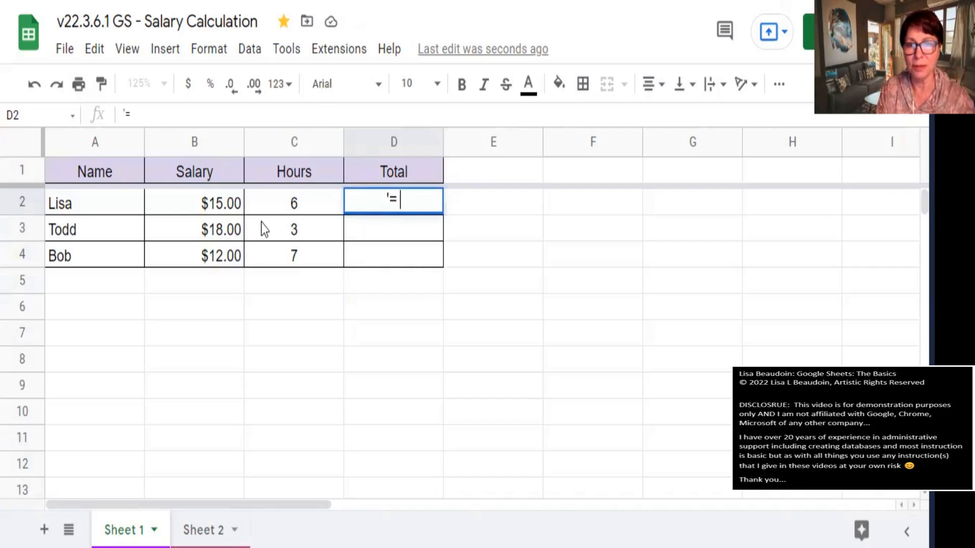
text( Lisa)
key(Return)
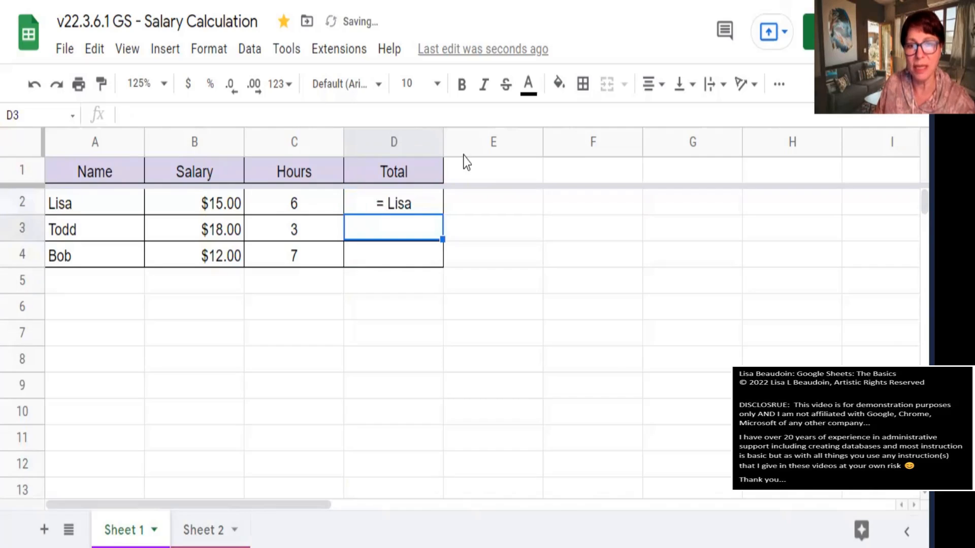
- Enter the formula =Sum(B2*C2) in cell D2 and accept the suggested autofill for D3 and D4
click(361, 201)
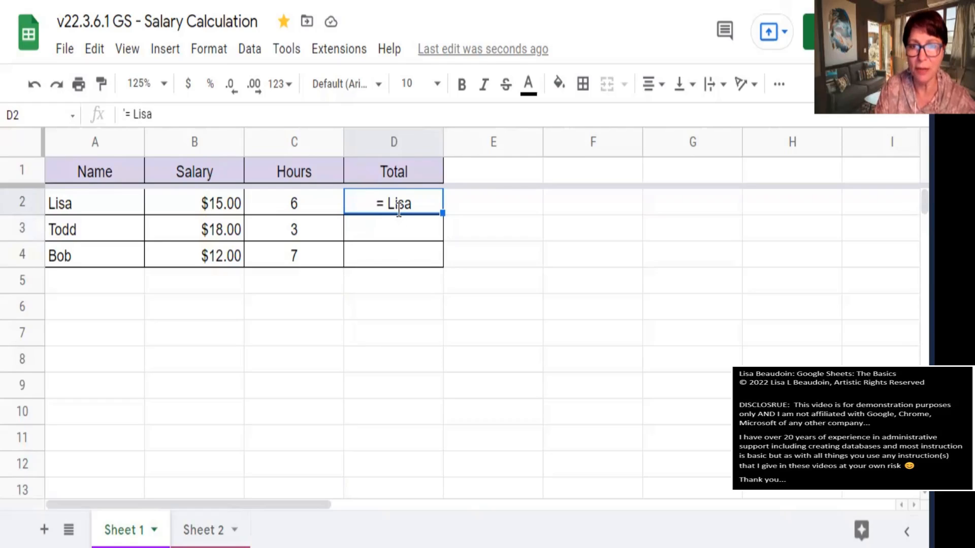
text(=Sum)
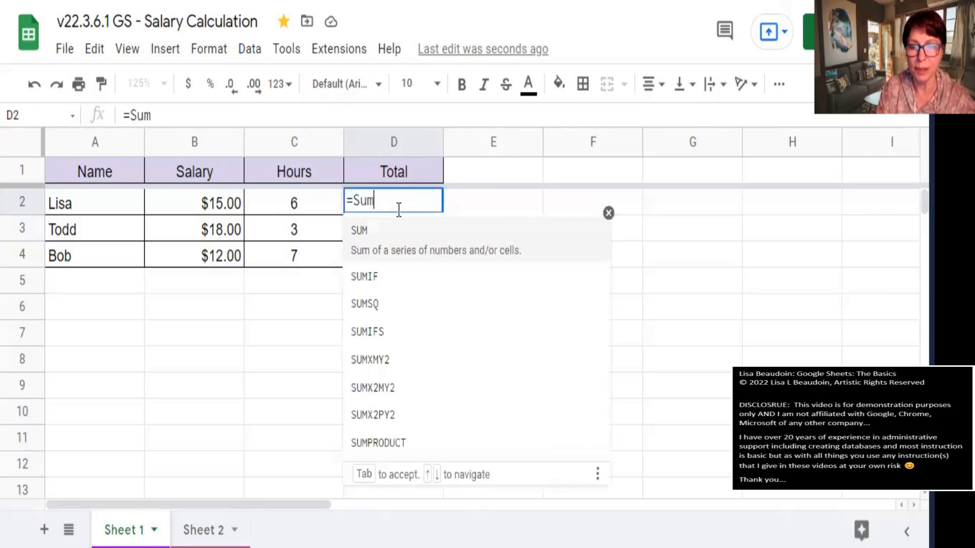
text(()
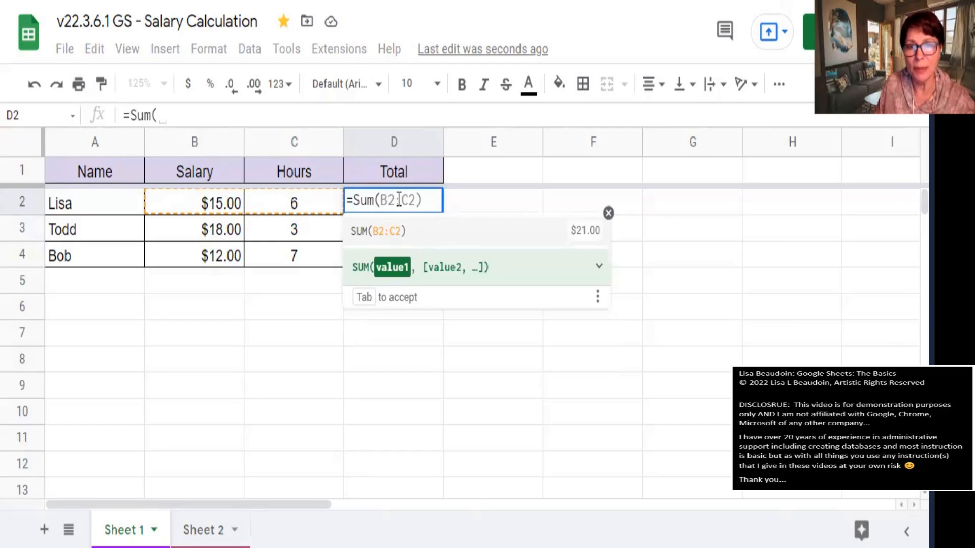
click(172, 199)
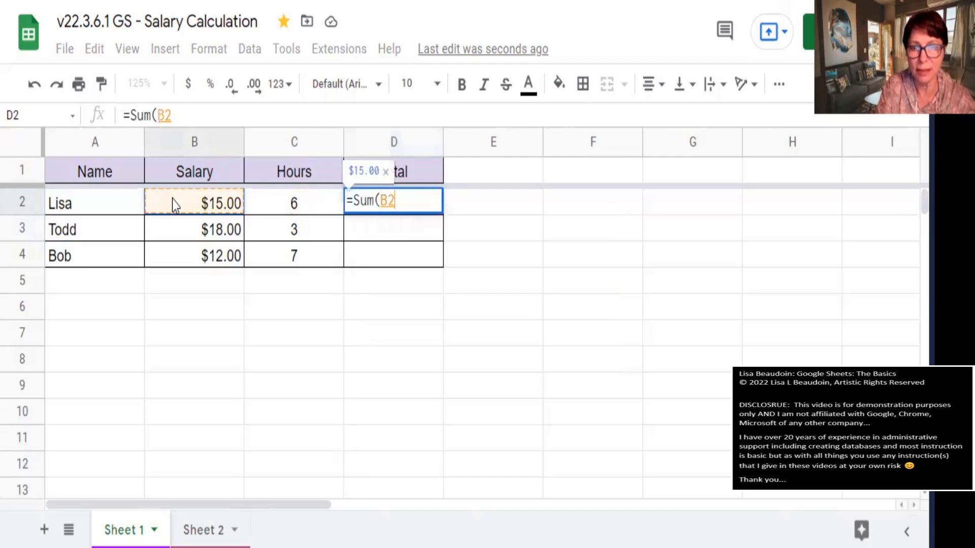
text(*)
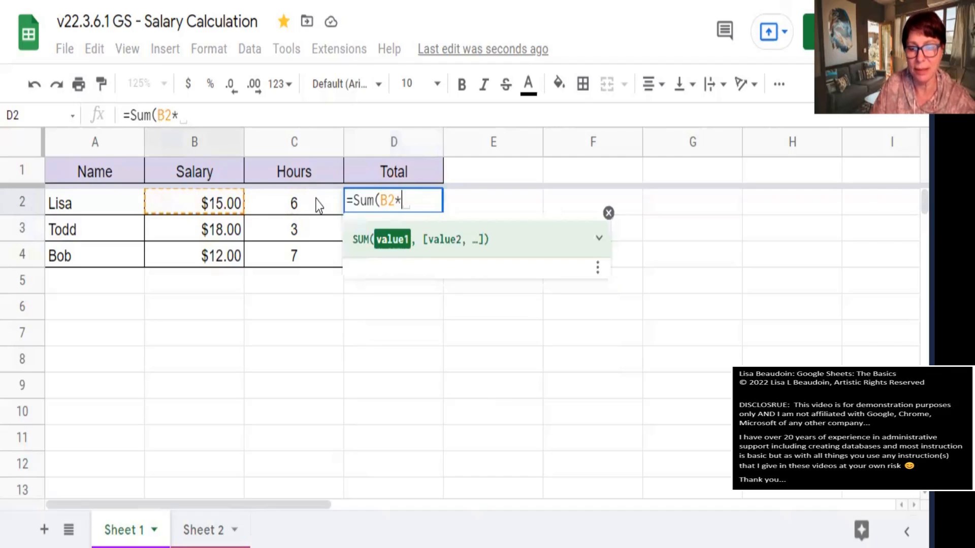
click(317, 203)
key(Return)
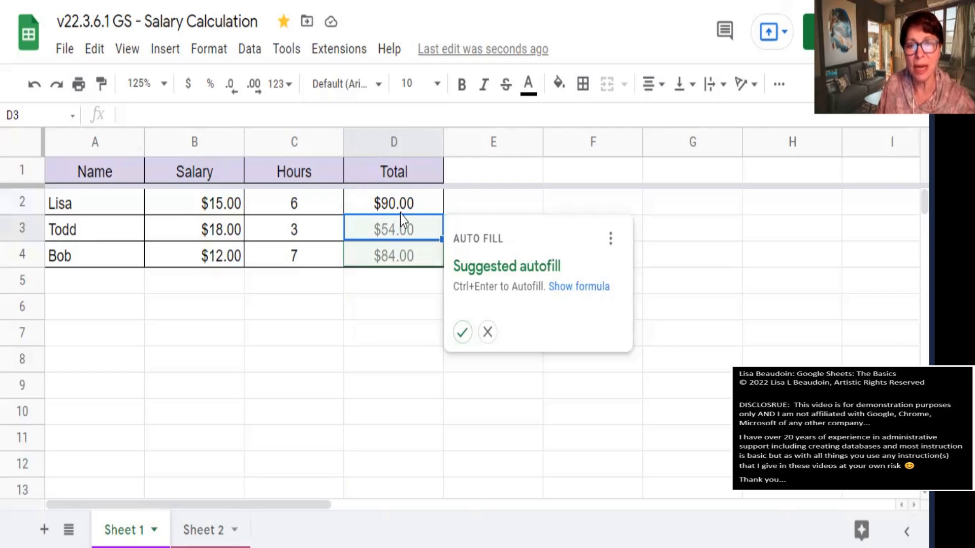
click(463, 335)
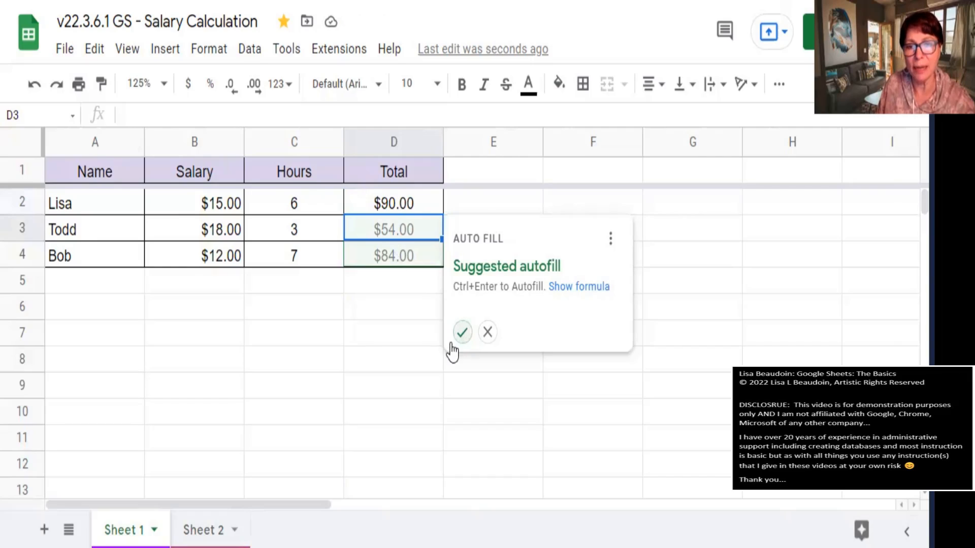
- Change the hours in cell C2 to 2
click(316, 208)
text(2)
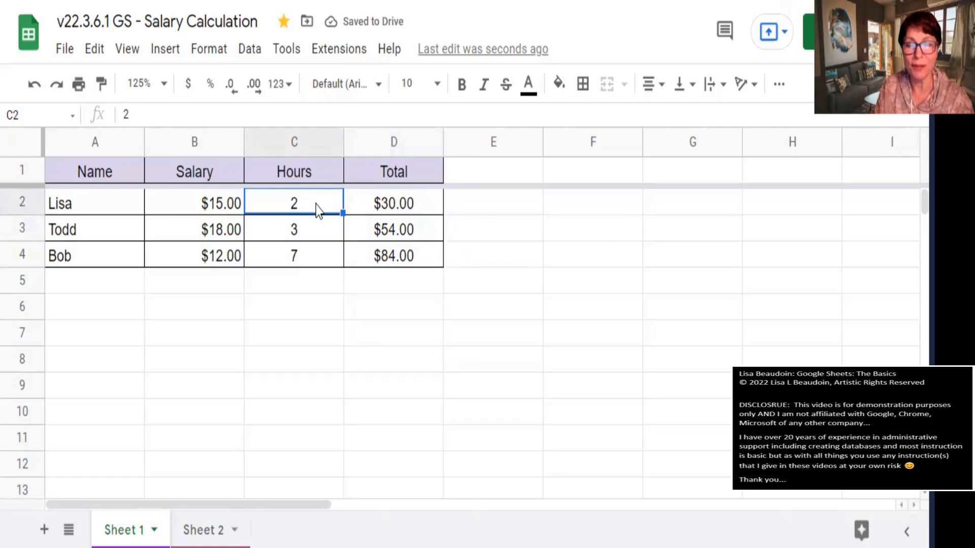
- Test the row 2 total by entering 3 and 1 as the hours in cell C2
text(3)
key(Return)
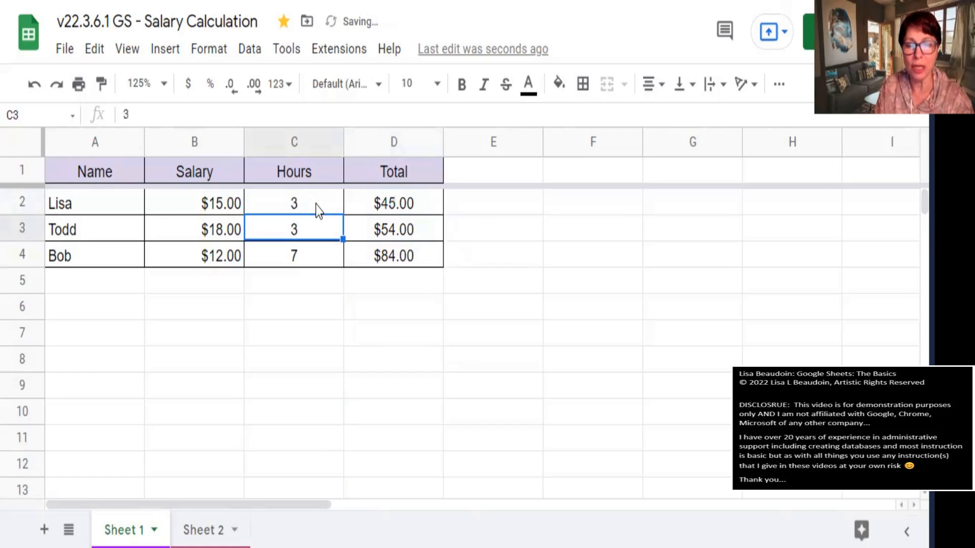
click(316, 204)
text(1)
key(Return)
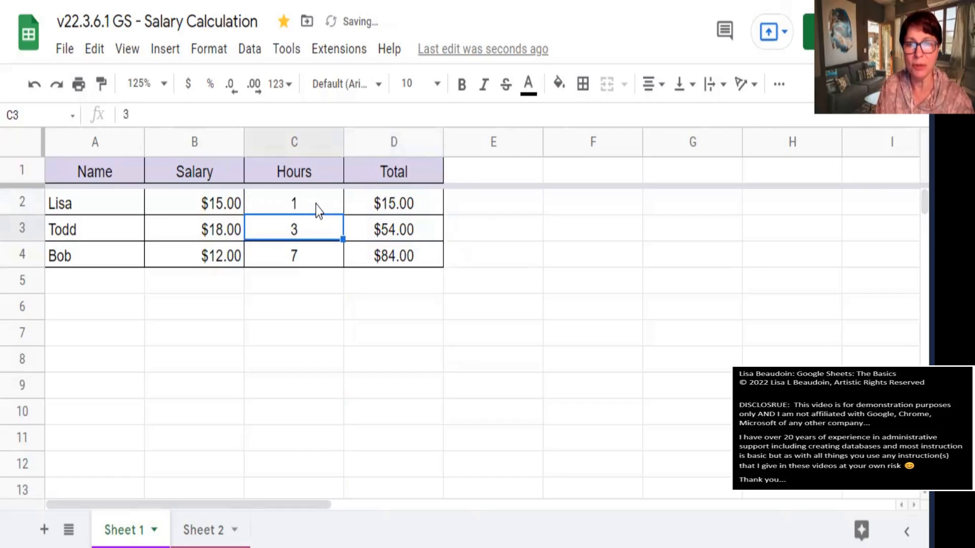
key(Left)
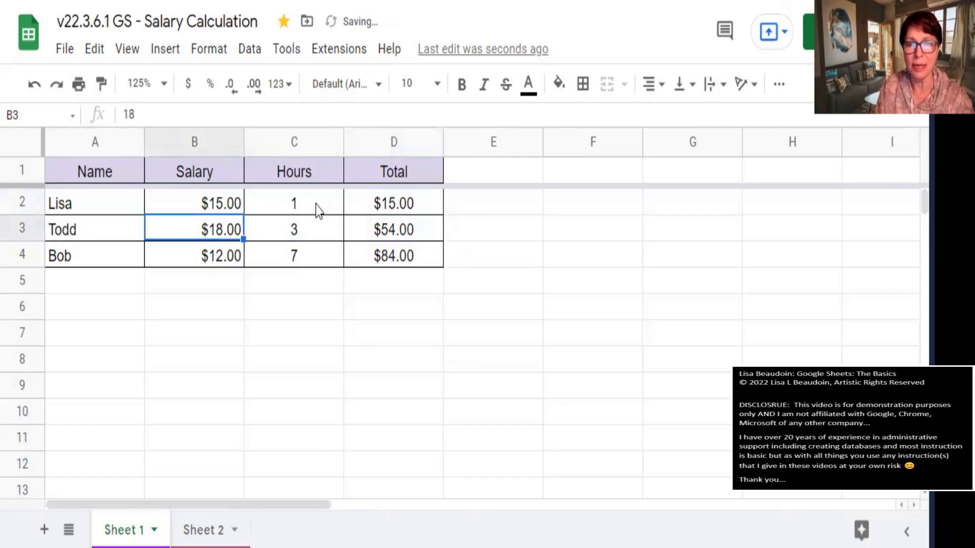
- Set the hours in cell C2 to 4
click(317, 209)
key(Left)
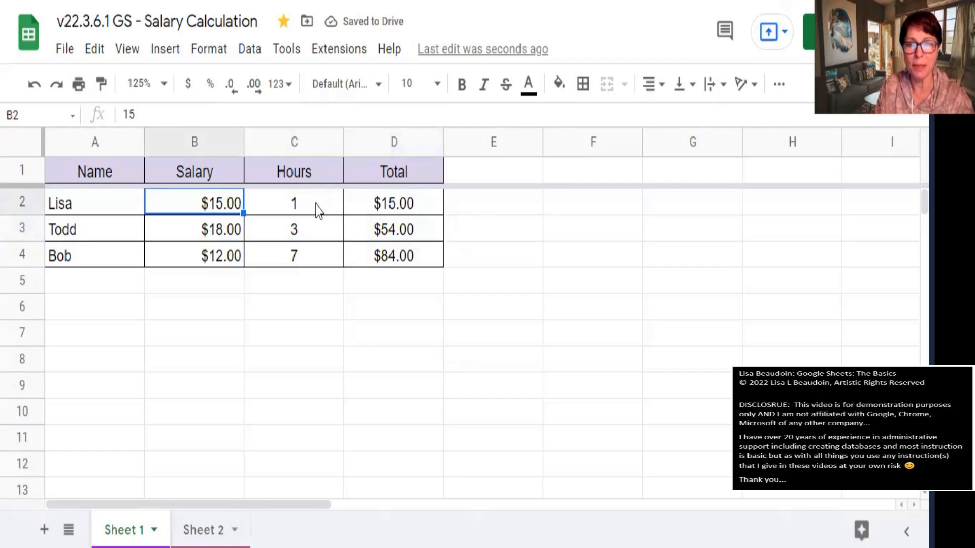
click(317, 209)
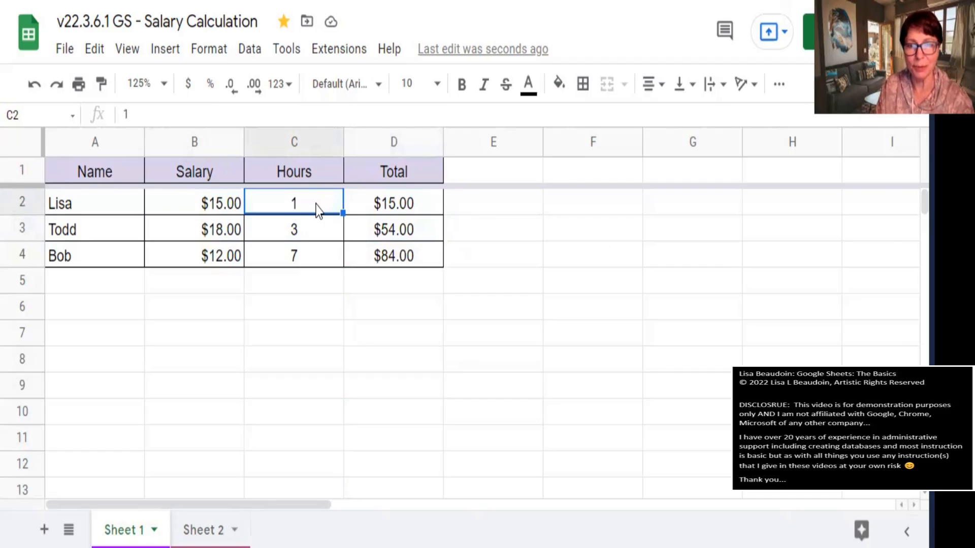
text(4)
key(Return)
- Add up the totals in cells D2 through D4 with a Sum formula in cell D5
key(Down)
key(Down)
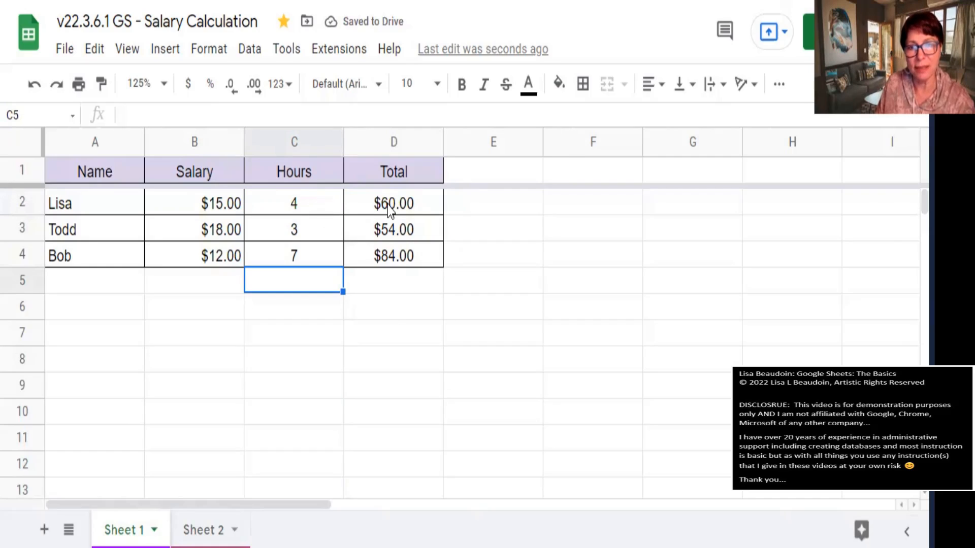
key(Right)
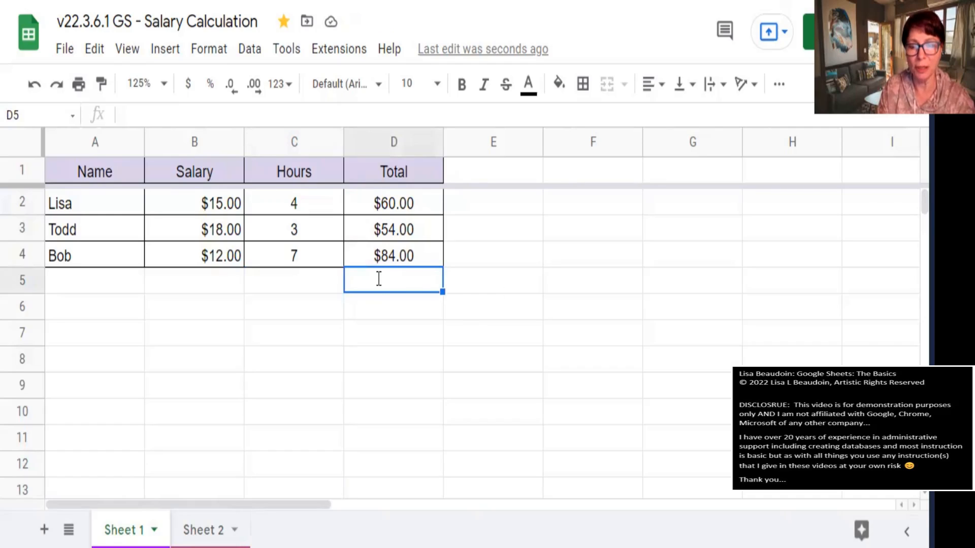
text(=Sum()
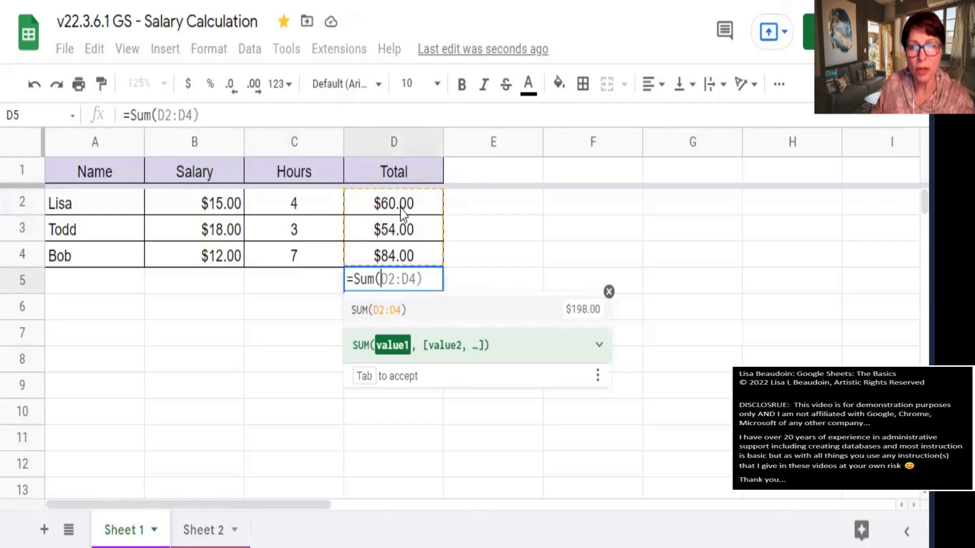
drag(403, 213, 406, 255)
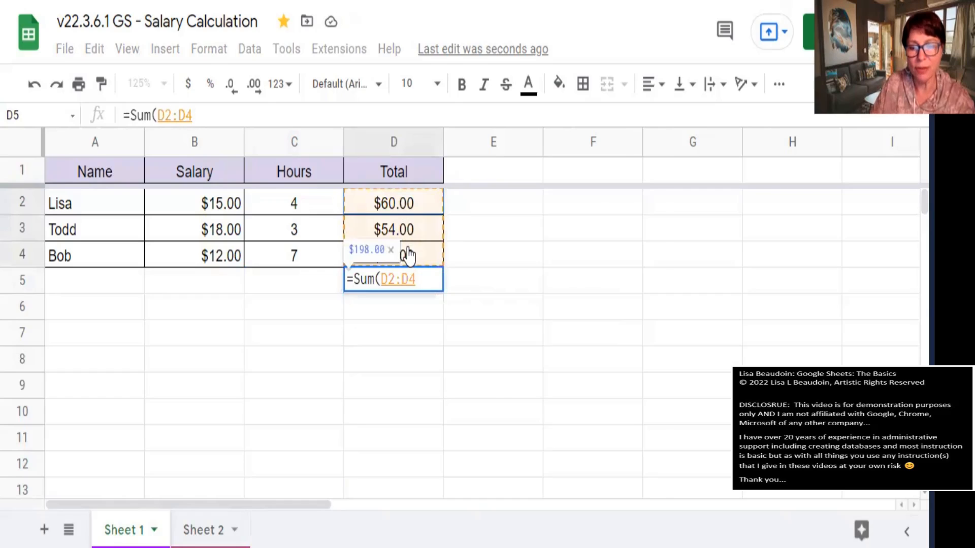
right_click(408, 255)
click(142, 115)
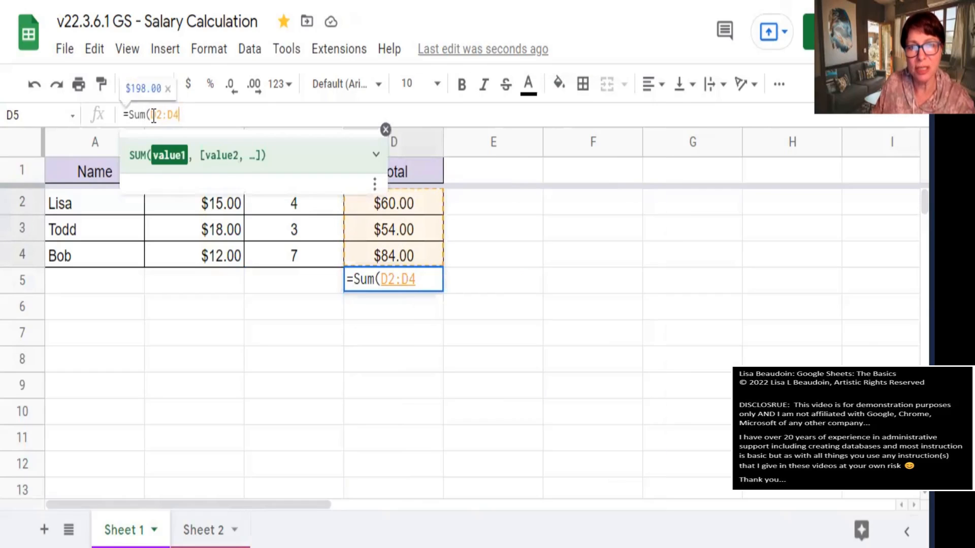
key(Return)
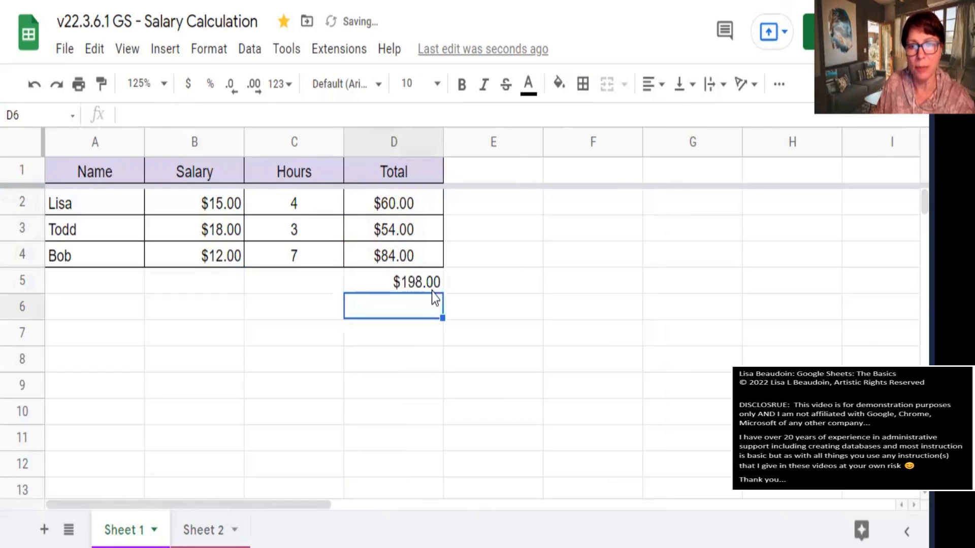
- Center the grand total in cell D5 and add a right-aligned "Total:" label in cell C5
key(Up)
click(652, 85)
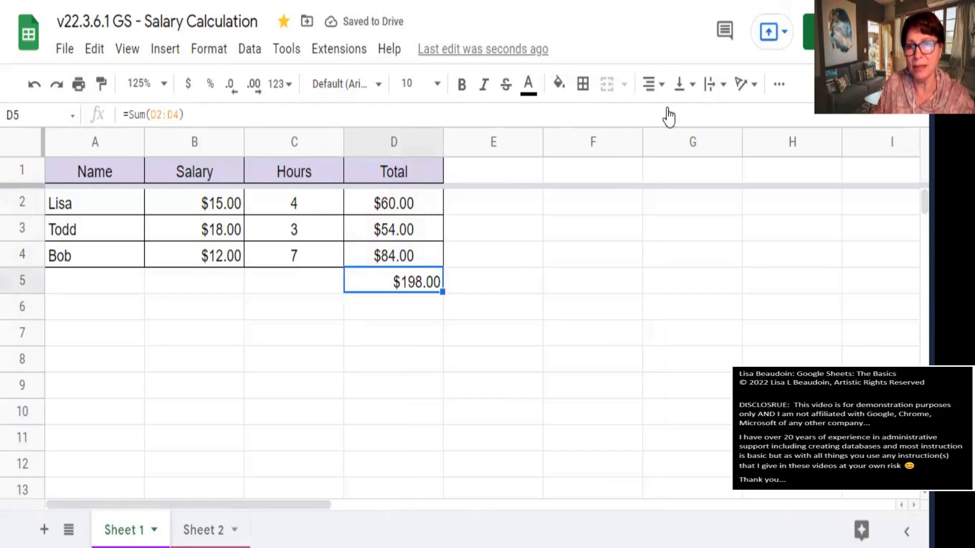
click(665, 116)
click(594, 253)
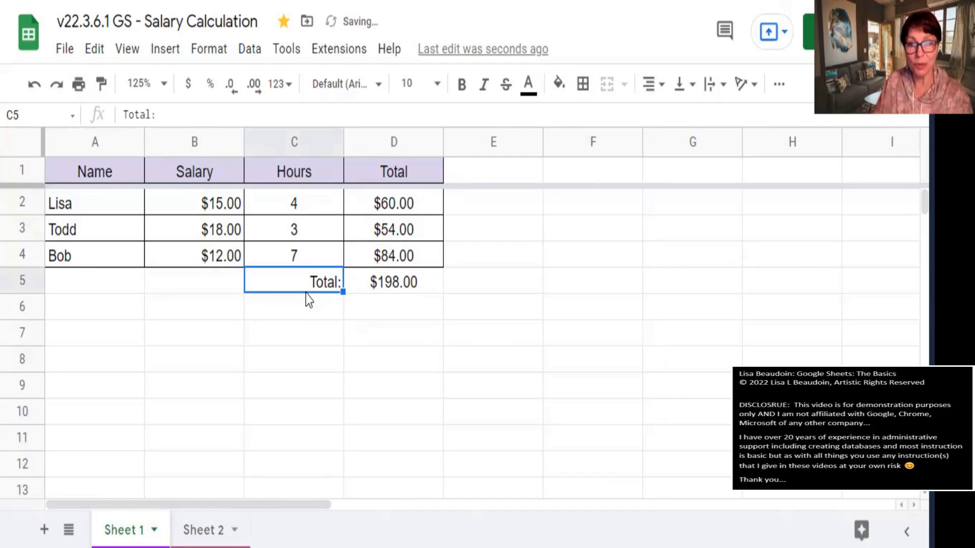
click(370, 285)
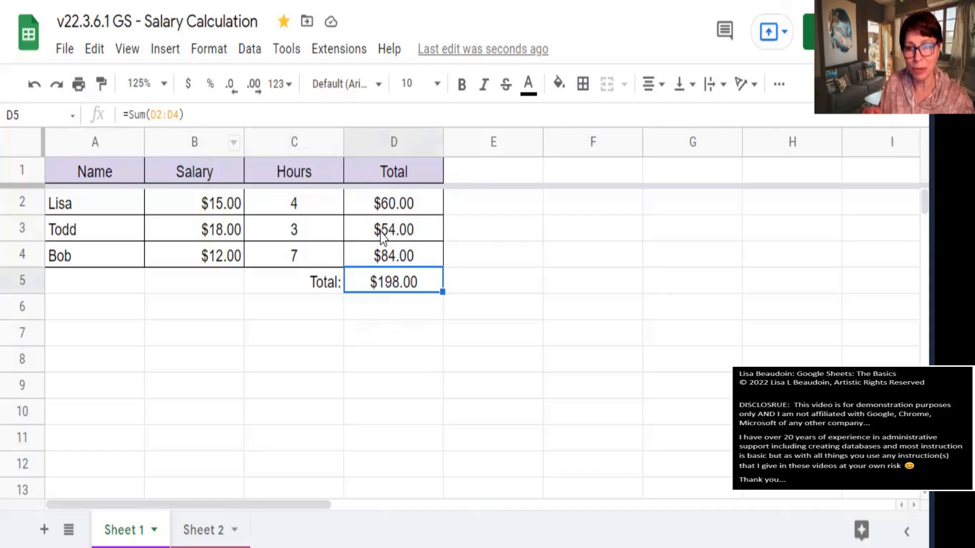
click(473, 360)
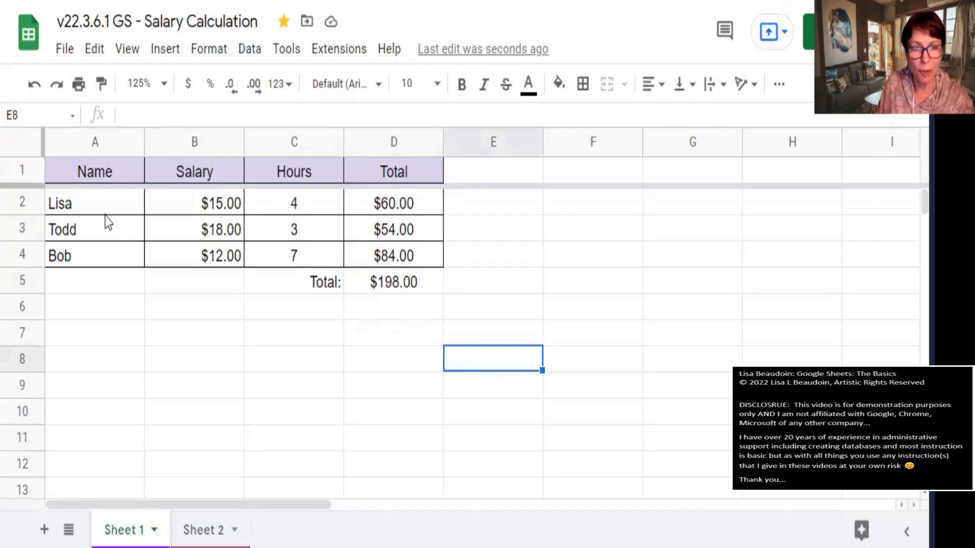
- Sort the range A1:D4 by Name from A to Z, treating the first row as a header row
drag(98, 254, 91, 177)
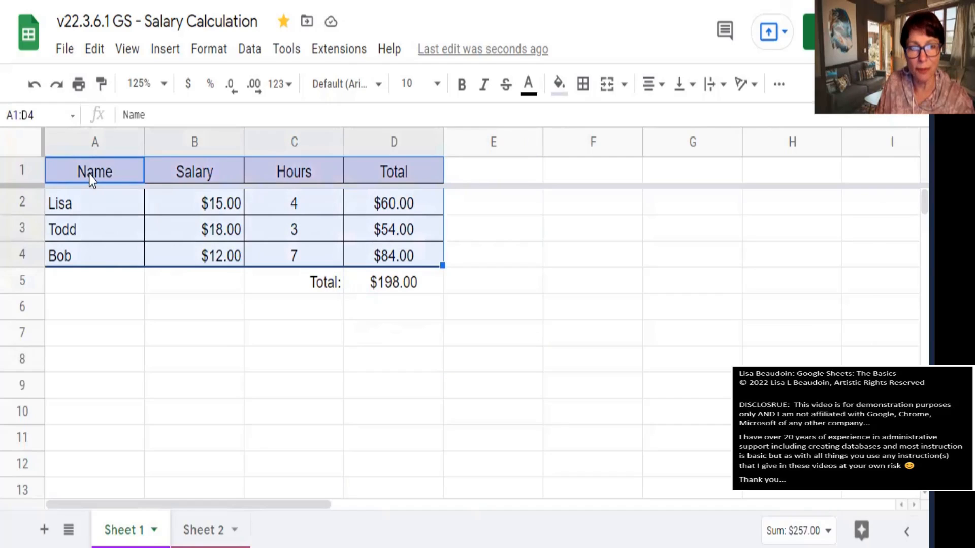
click(90, 174)
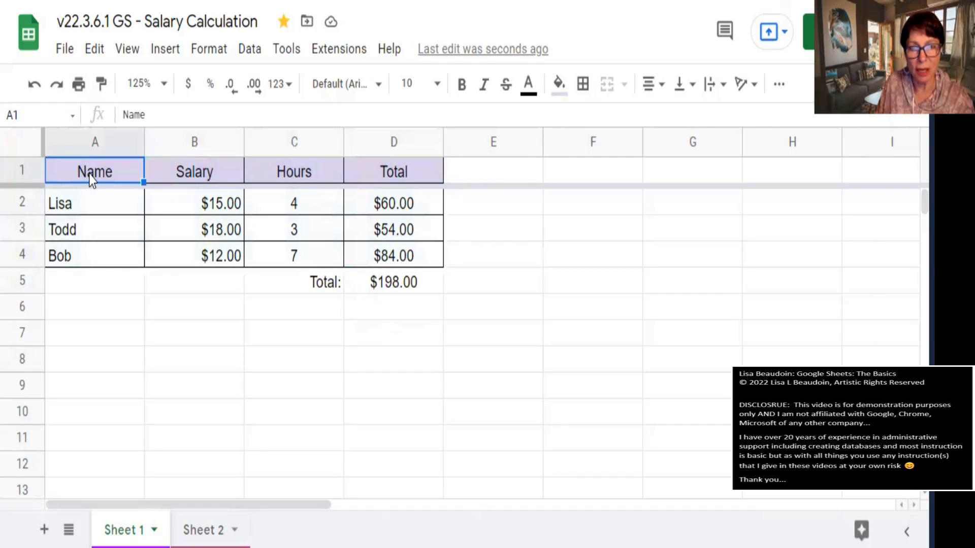
shift+click(393, 264)
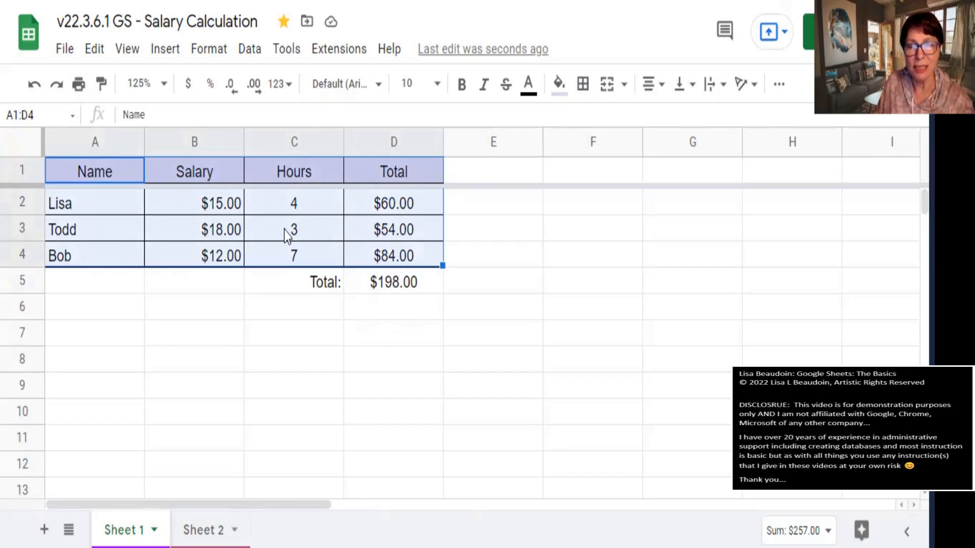
click(251, 54)
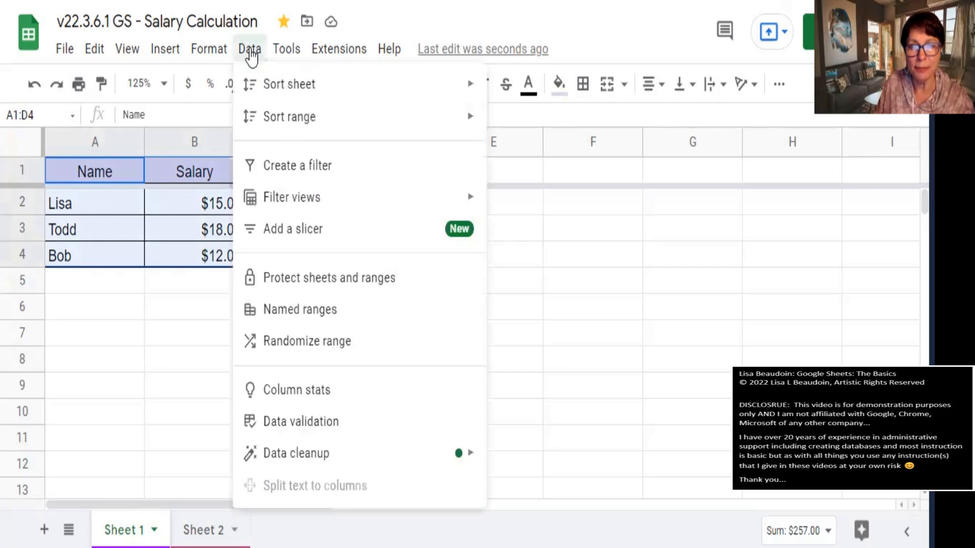
mouse_move(278, 130)
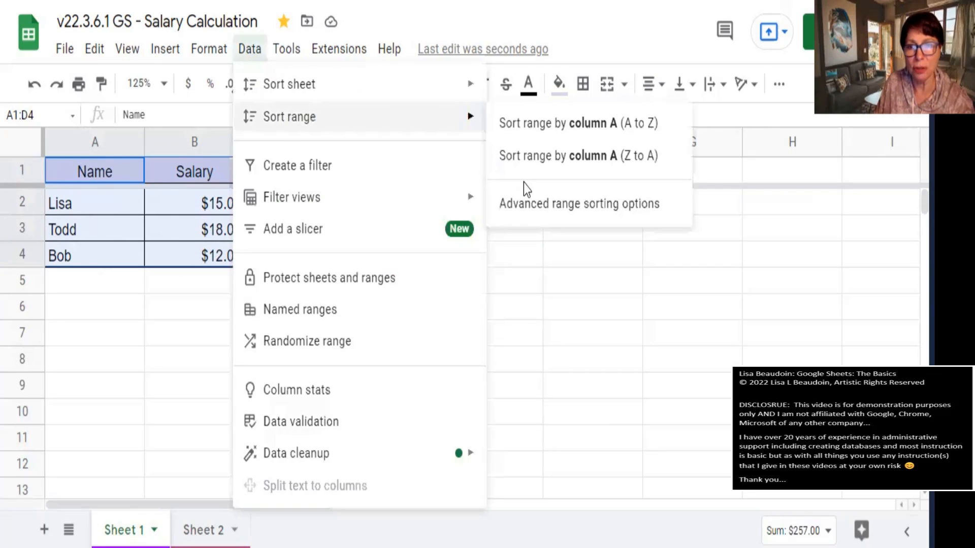
click(578, 203)
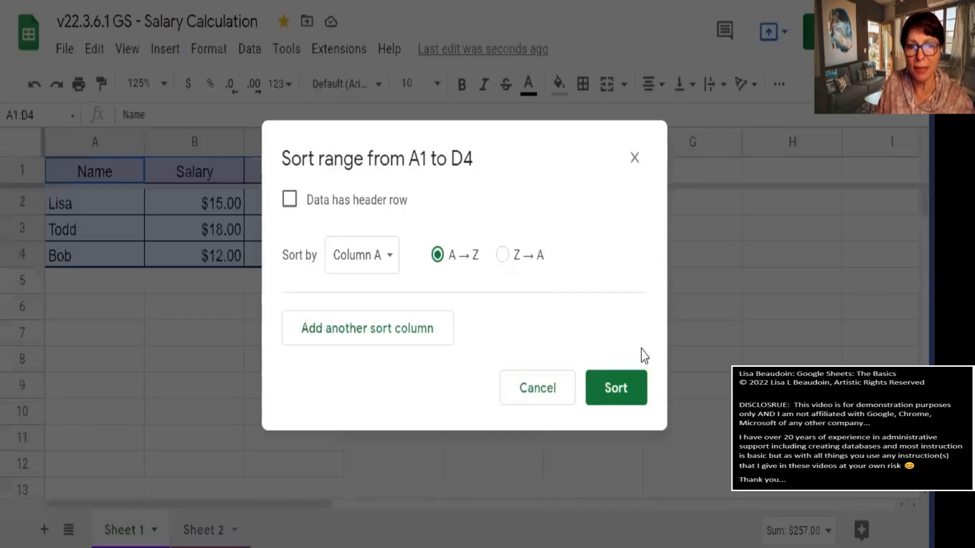
click(286, 203)
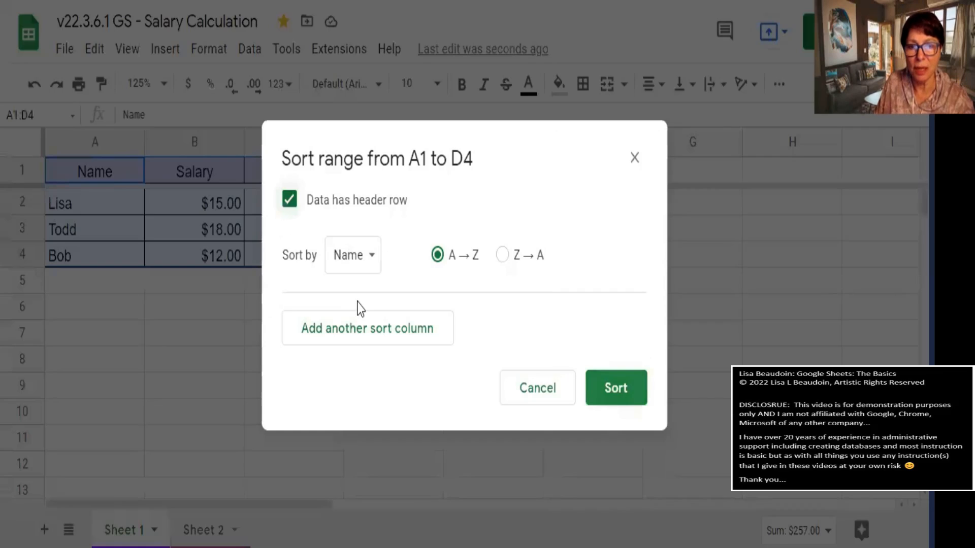
click(365, 265)
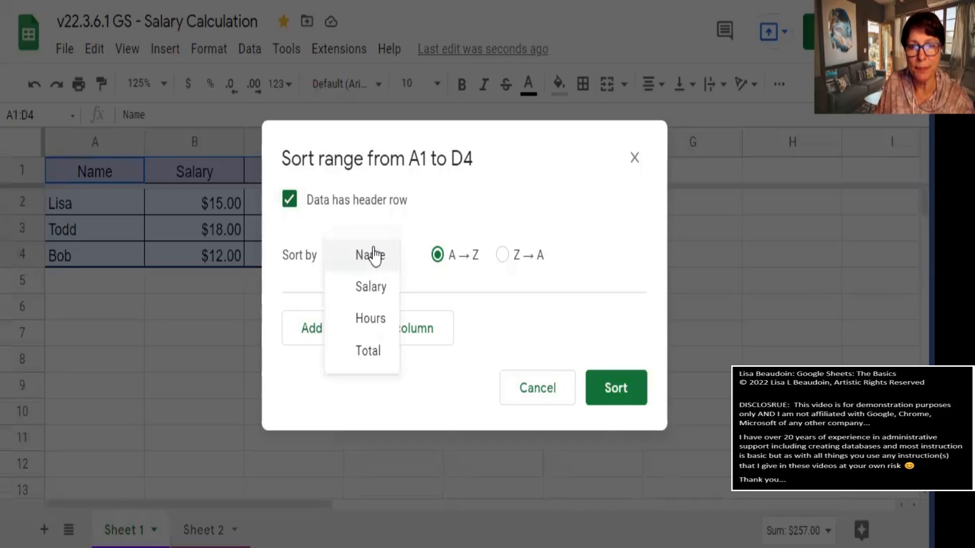
click(487, 269)
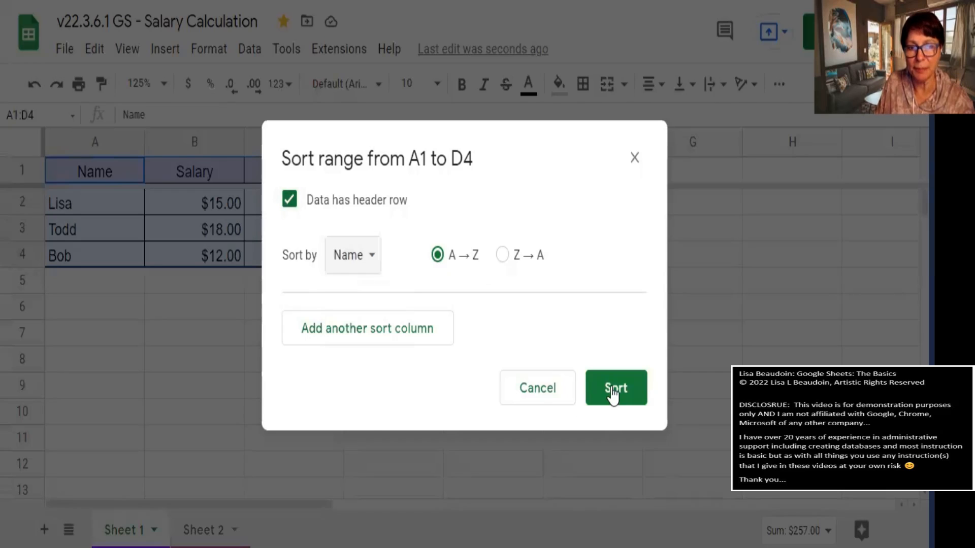
key(Return)
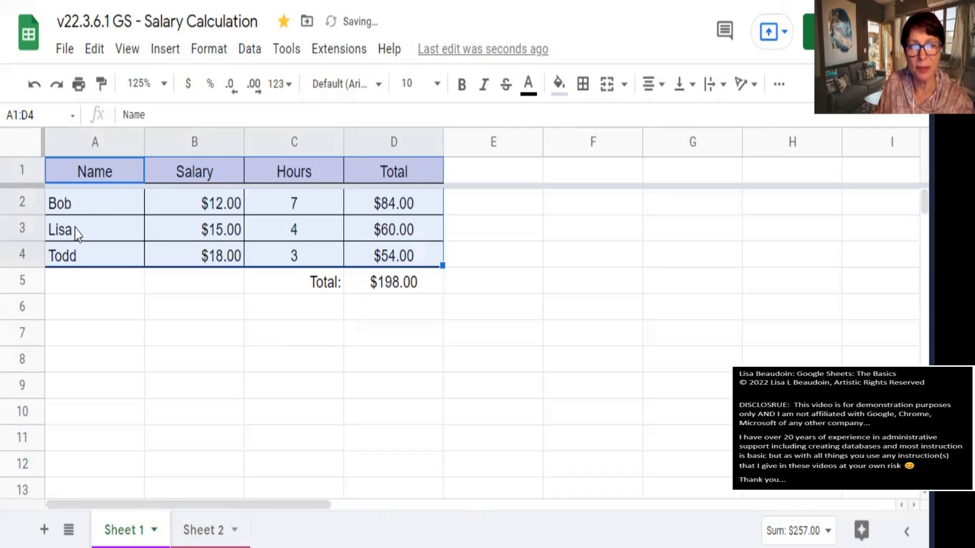
- Add the person's last name and a spaced hyphen before the first name in cell A2
click(76, 212)
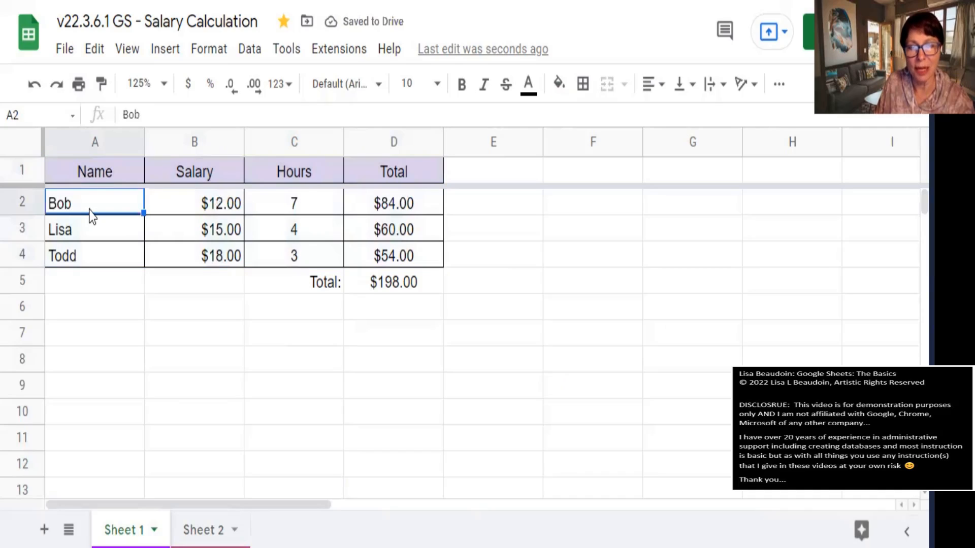
click(108, 304)
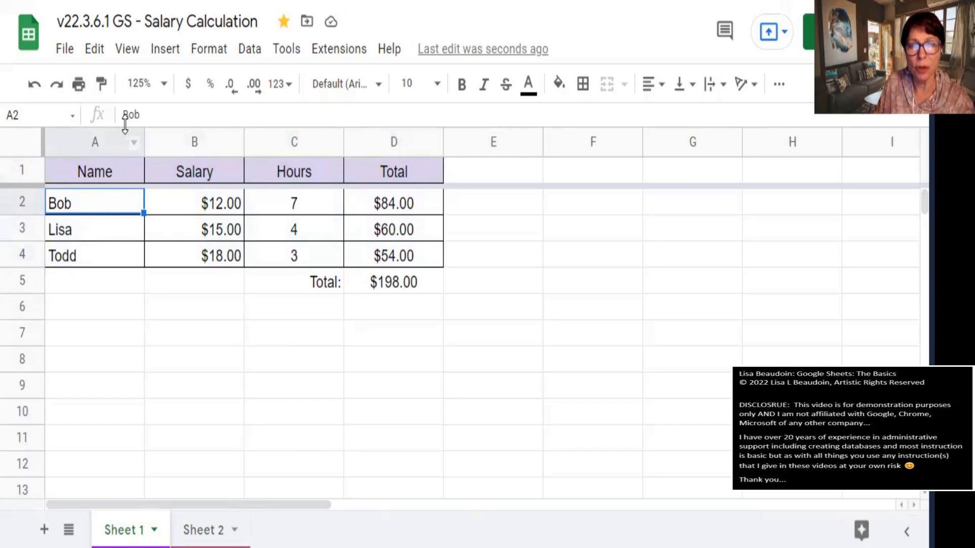
click(255, 108)
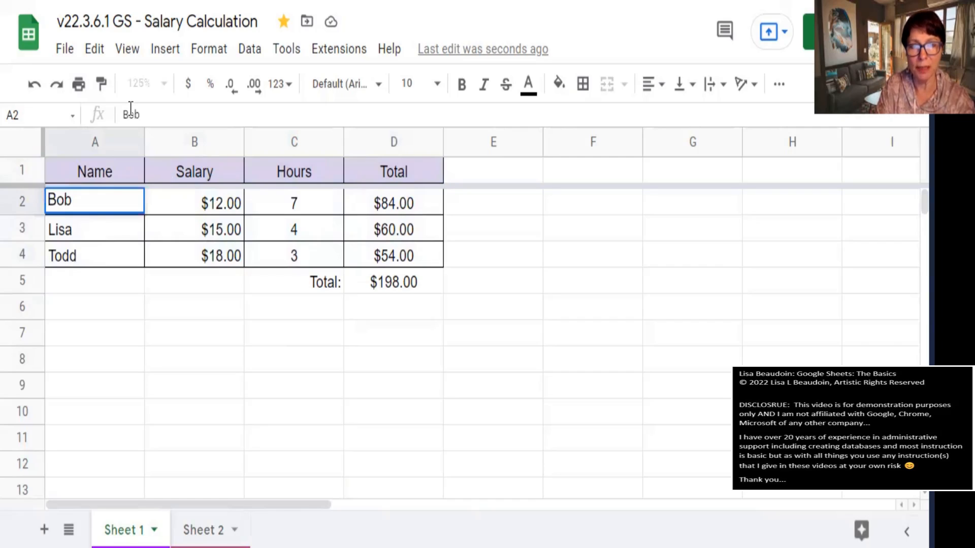
text(Nes)
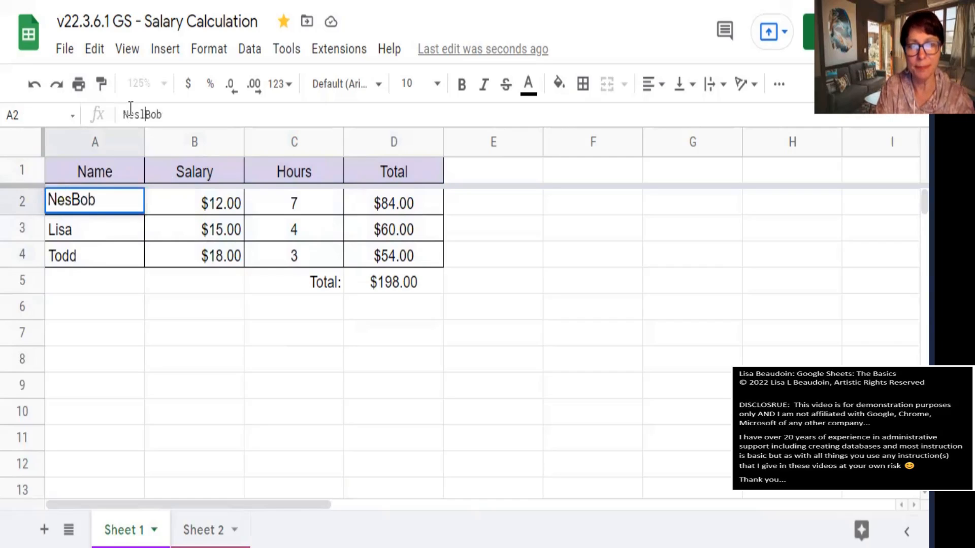
key(BackSpace)
text(lson -)
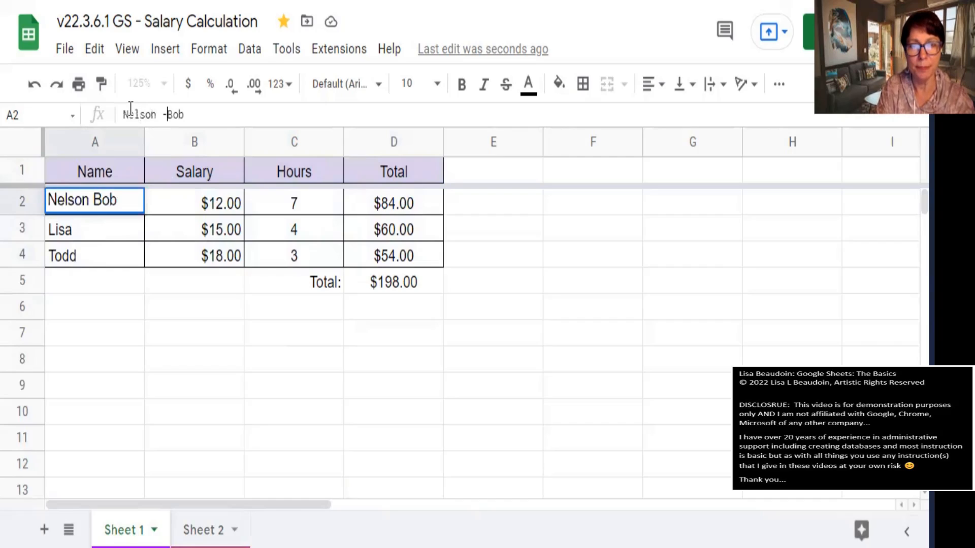
key(Return)
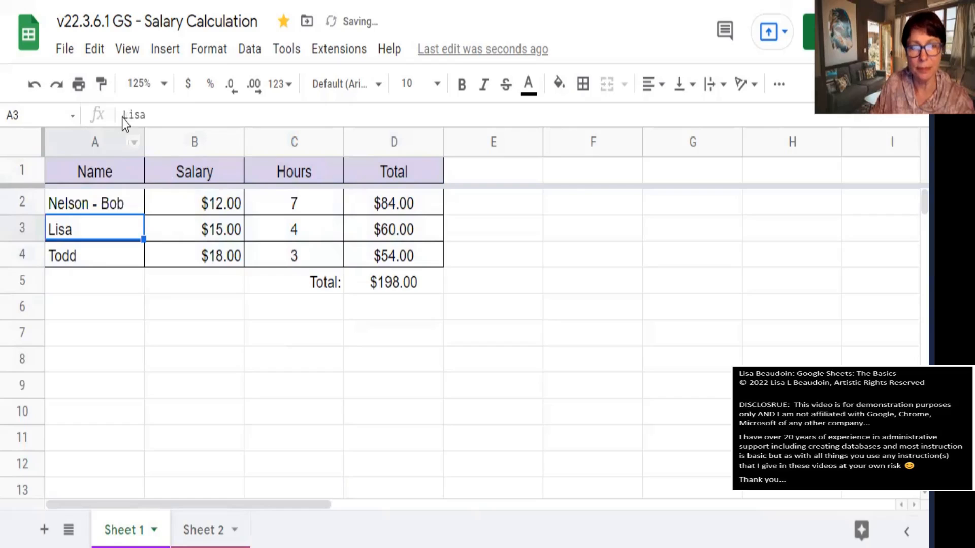
- Add the person's last name and a spaced hyphen before the first name in cell A3
click(126, 116)
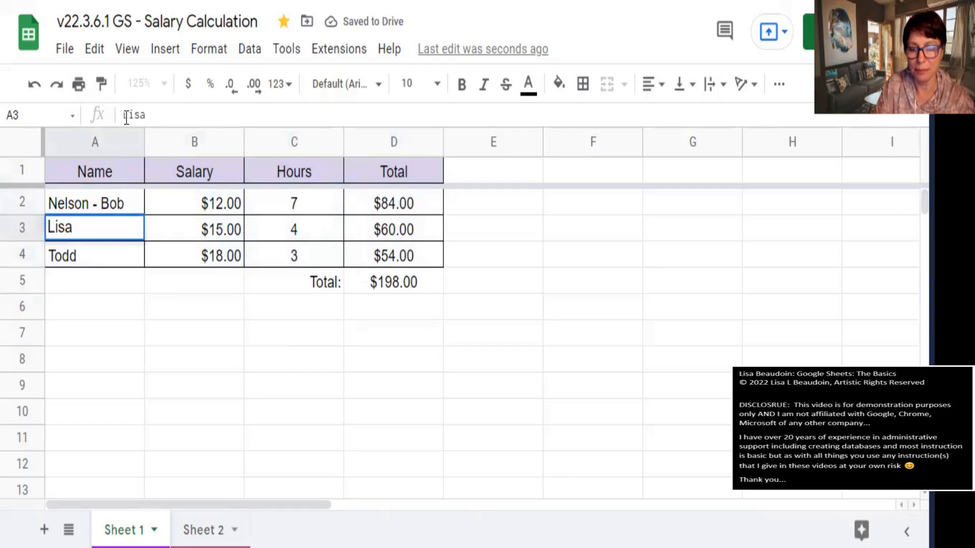
text(Beaudoin)
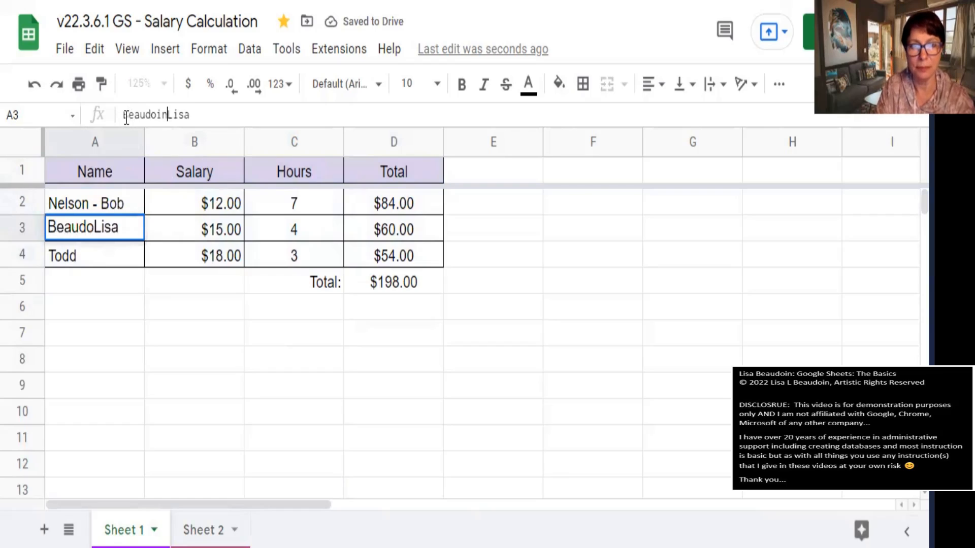
text( -)
key(Return)
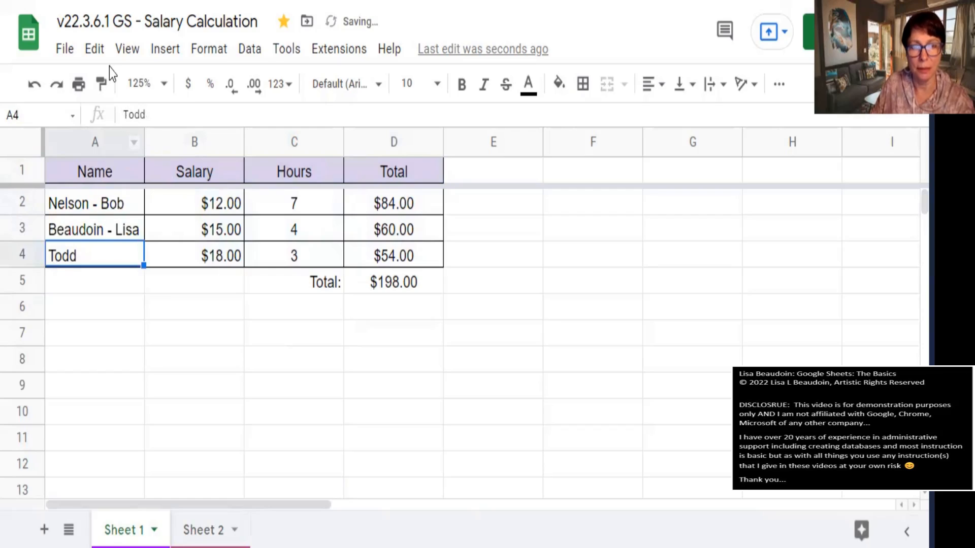
- Add the person's last name and a spaced hyphen before the first name in cell A4
click(120, 104)
text(Green )
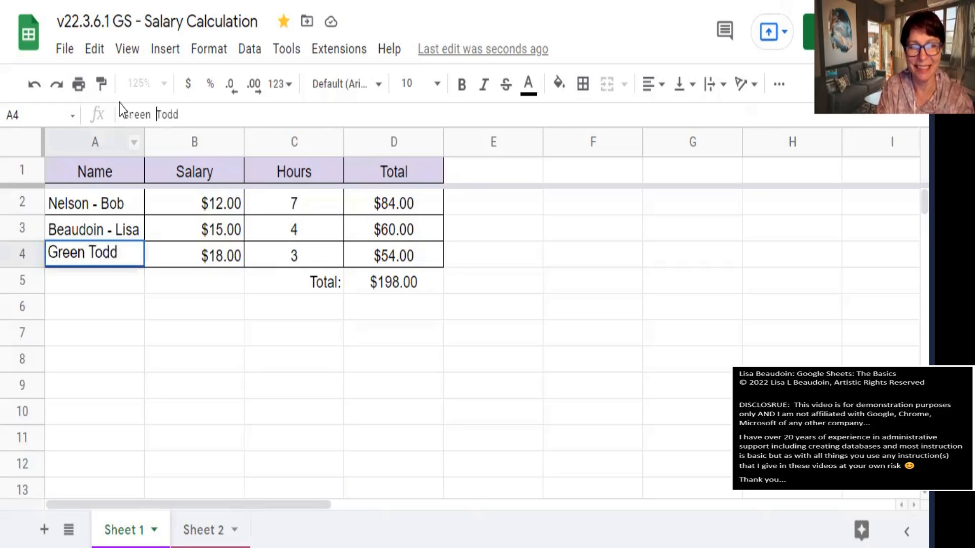
text(-)
key(Return)
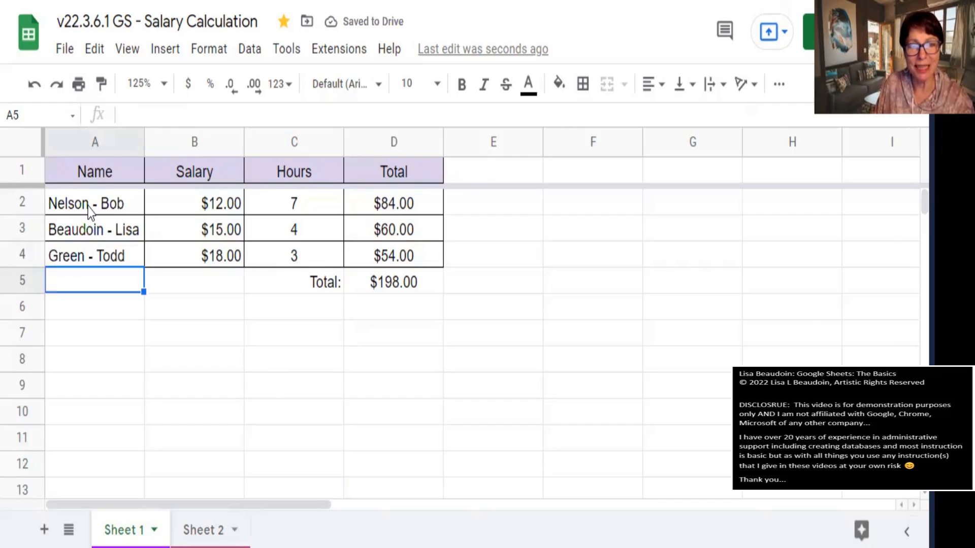
- Sort the range A1:D4 by the Name column from A to Z with a header row, and widen column A slightly
click(294, 358)
drag(94, 171, 374, 256)
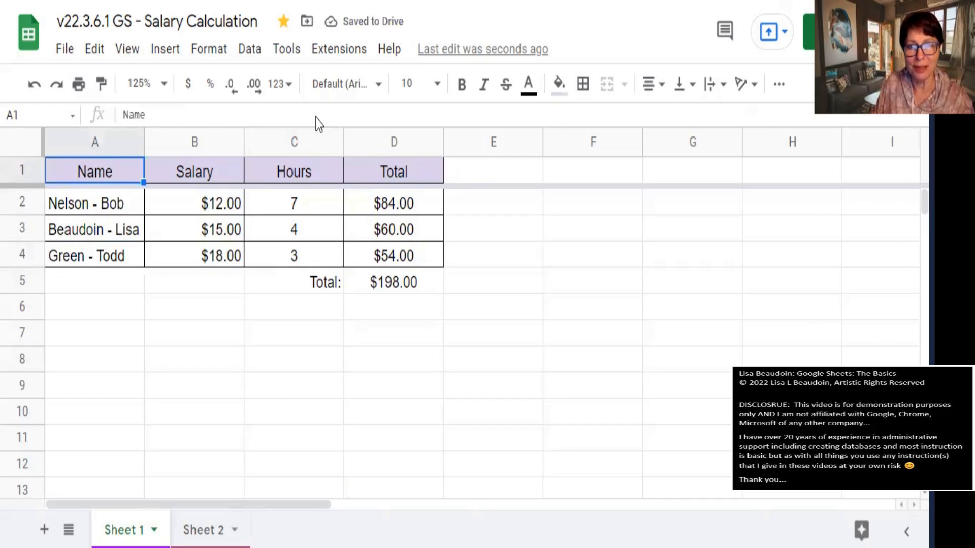
click(244, 51)
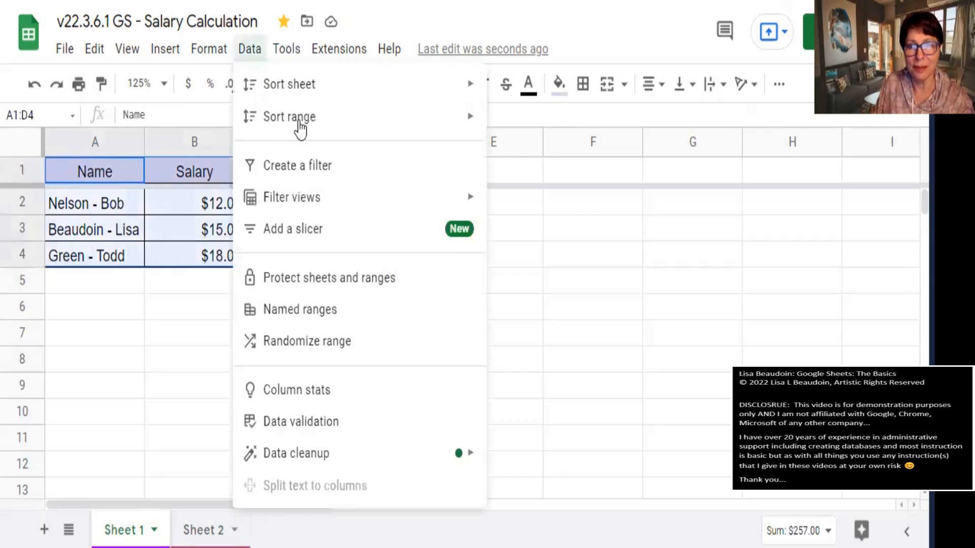
mouse_move(298, 122)
click(562, 202)
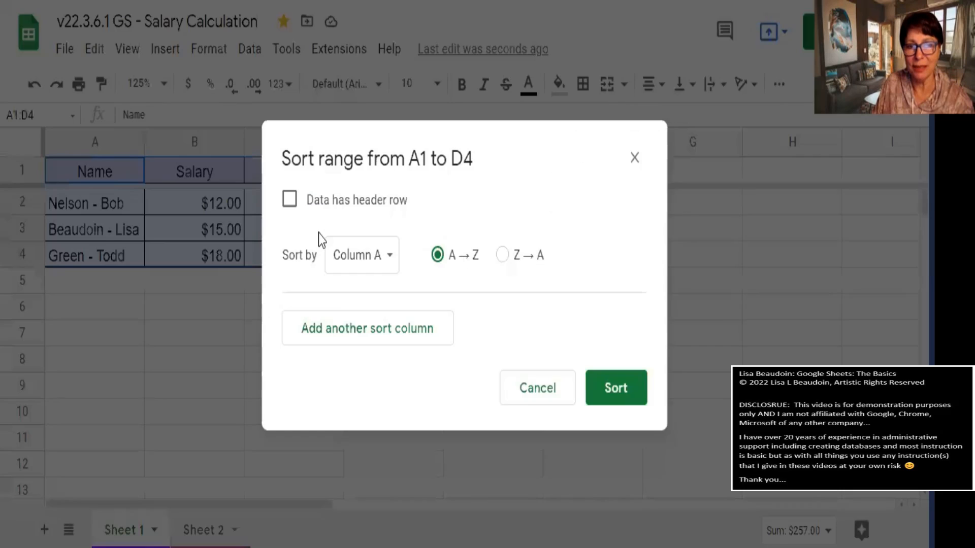
click(310, 206)
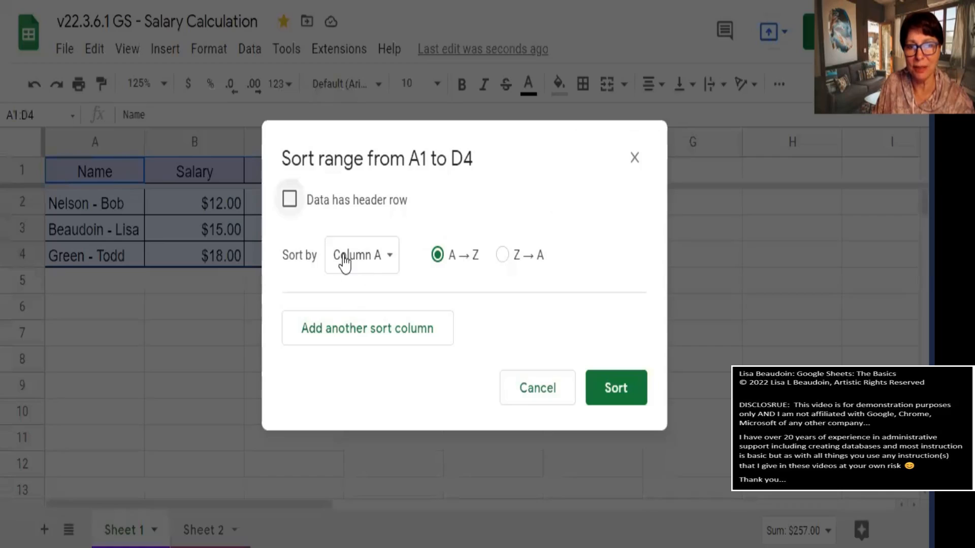
click(626, 394)
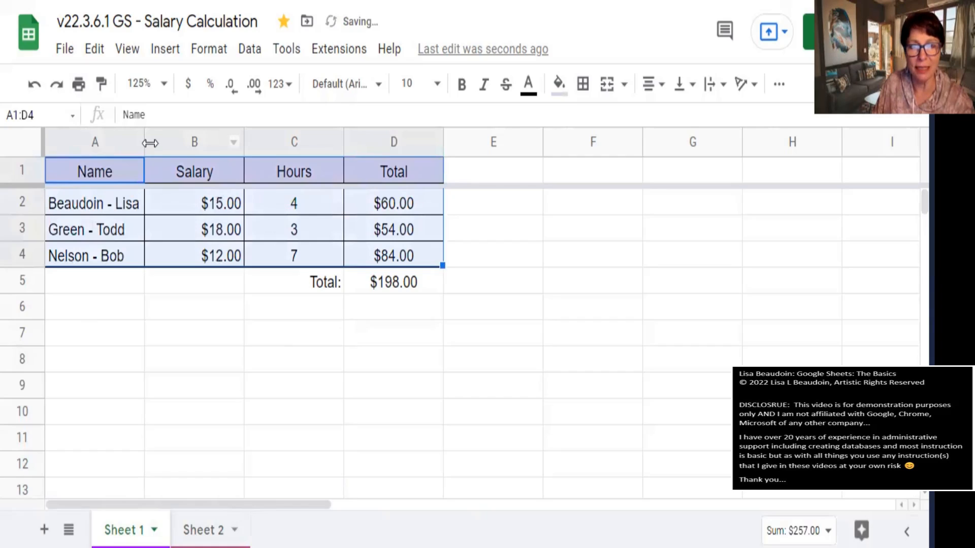
drag(145, 145, 154, 146)
click(229, 404)
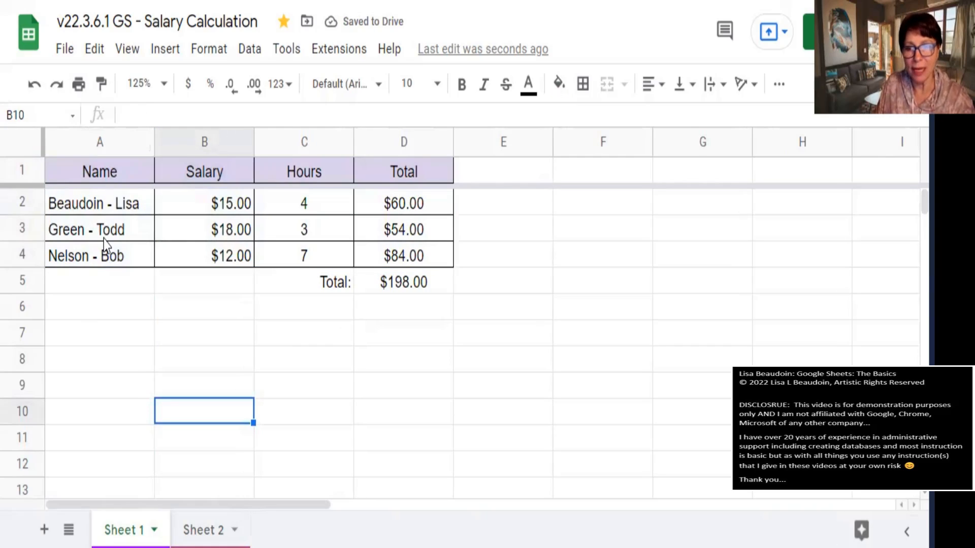
- Try inserting an empty row below row 4, and undo the insertion
click(22, 254)
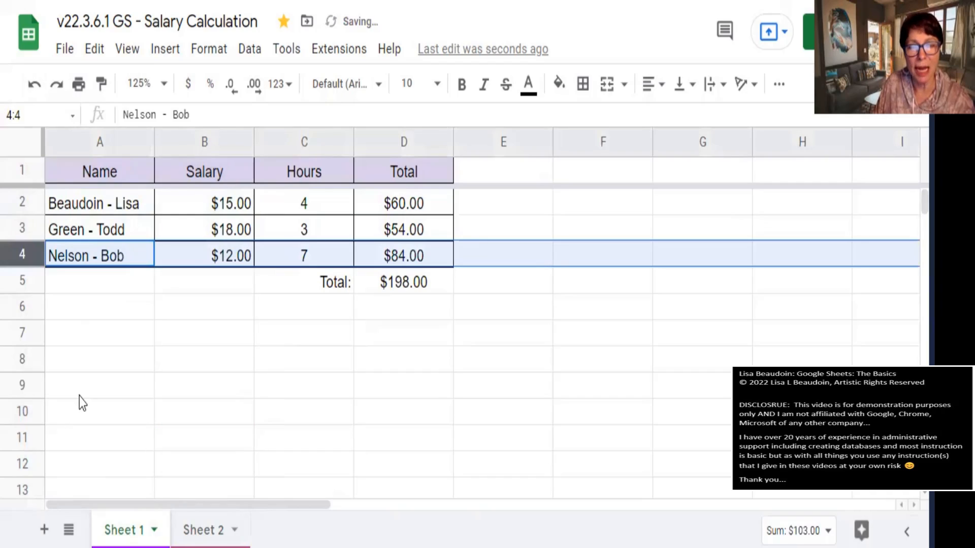
click(22, 280)
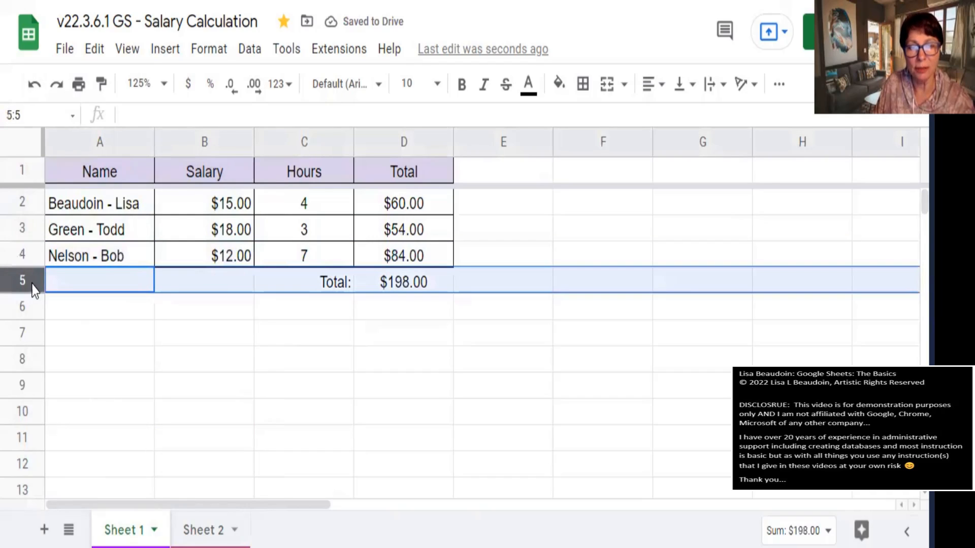
right_click(32, 287)
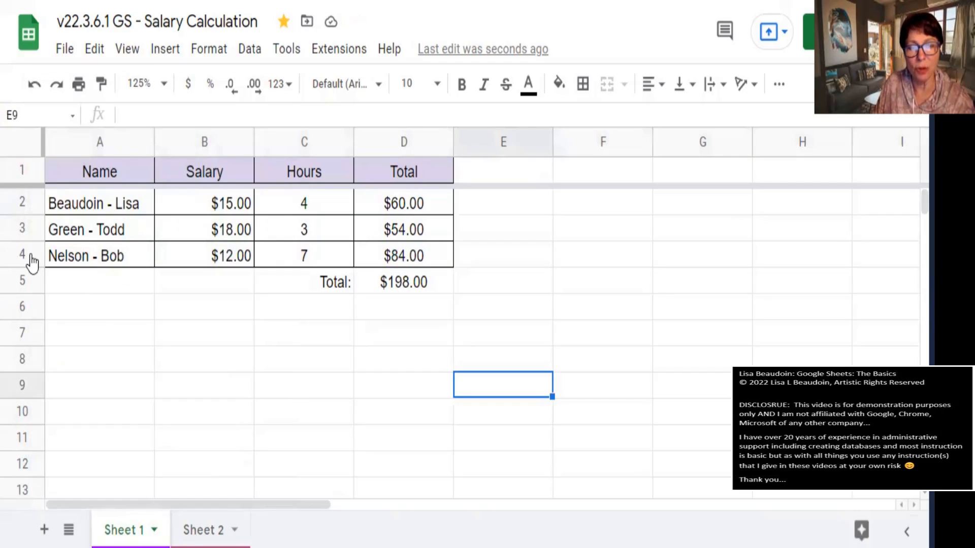
right_click(28, 254)
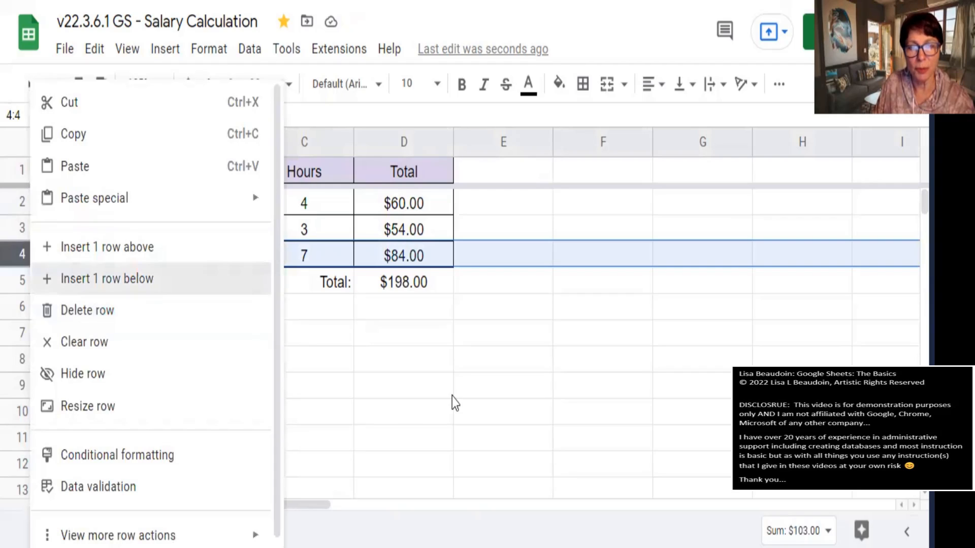
key(Return)
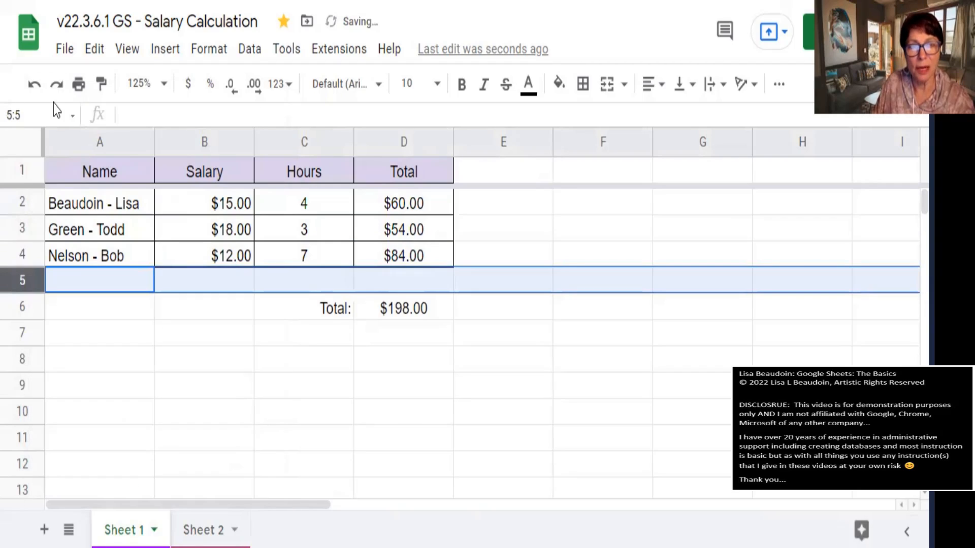
key(ctrl+z)
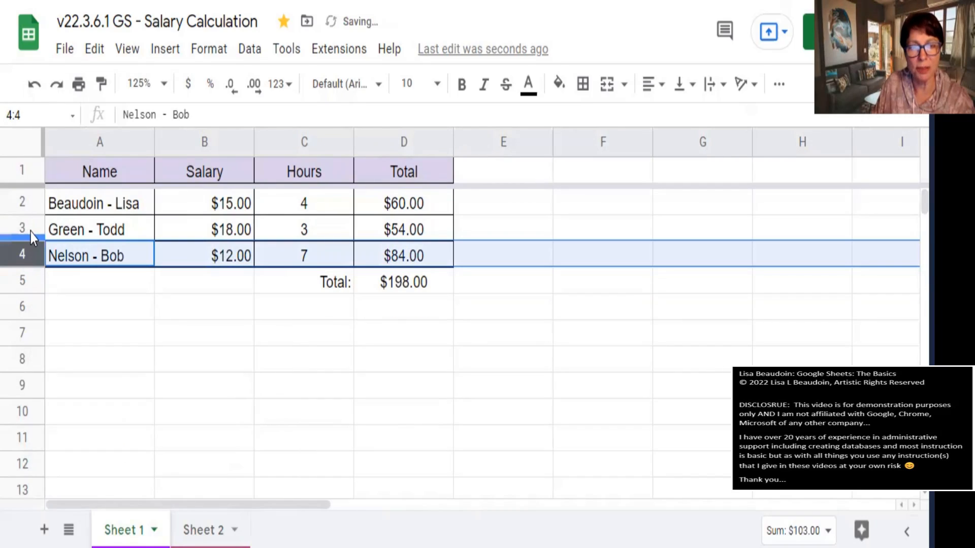
- Insert an empty row below row 3, between the second and third people in the table
right_click(30, 232)
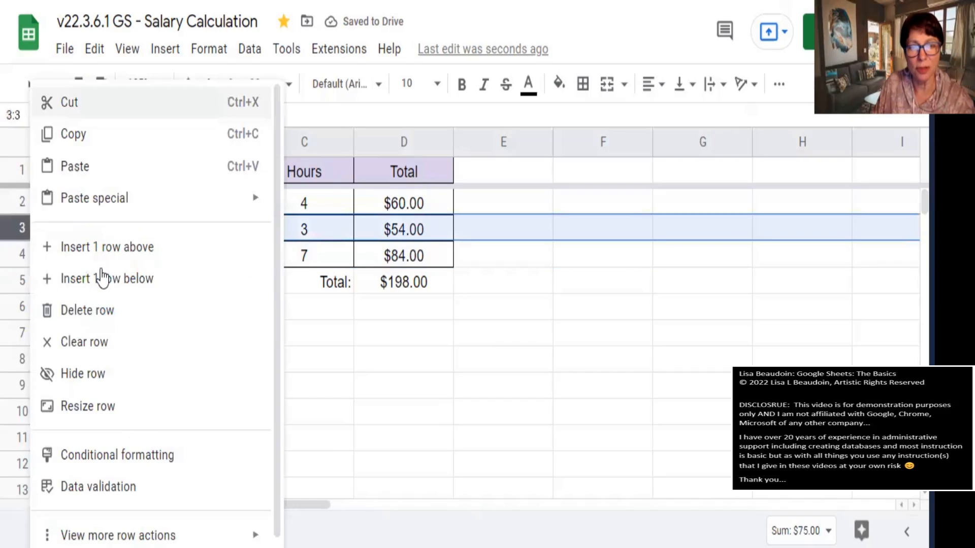
key(Return)
click(523, 389)
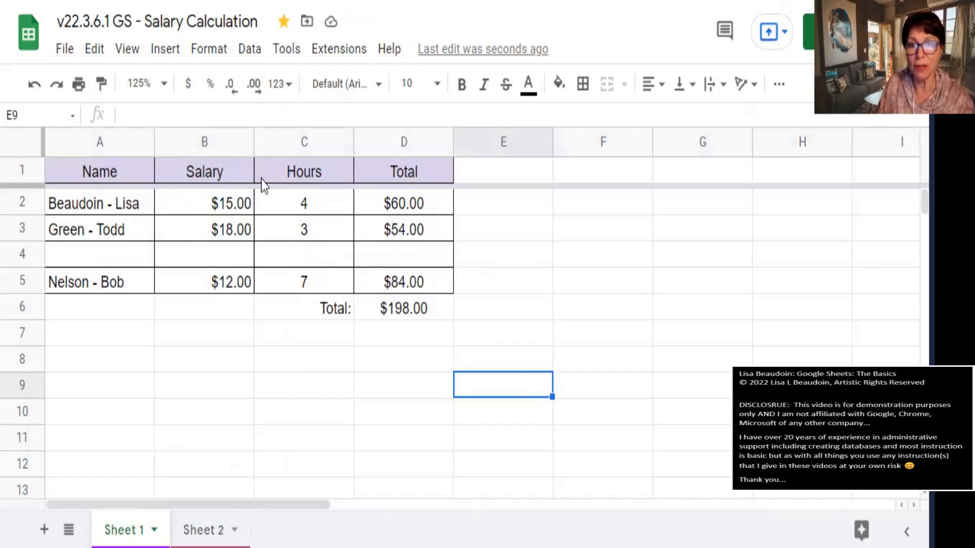
- Copy row 3 with its values and formula into the empty row 4
click(17, 229)
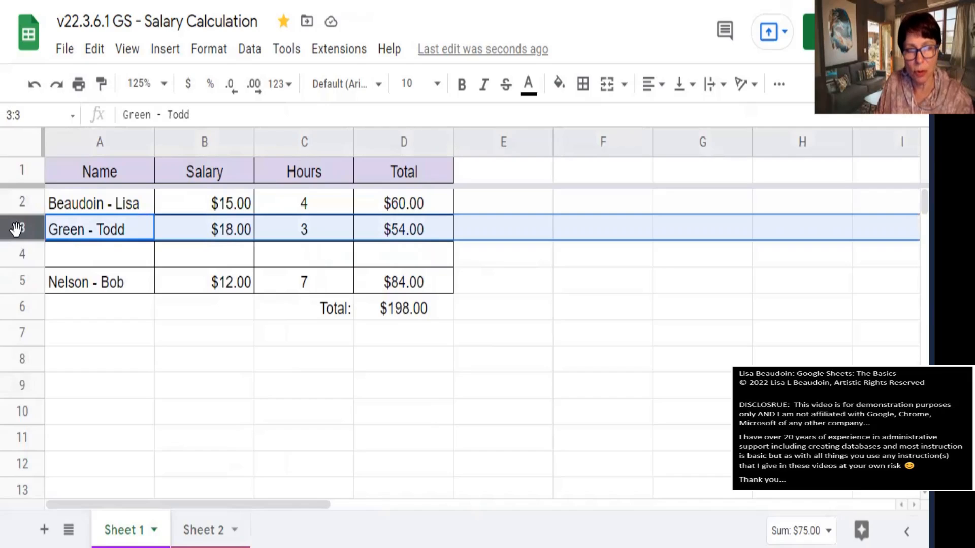
key(ctrl+c)
click(19, 249)
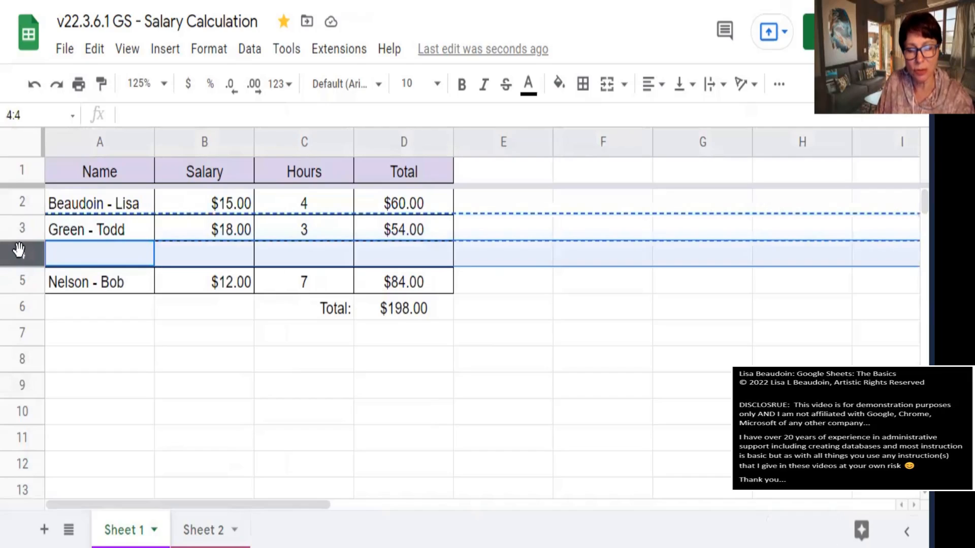
key(ctrl+v)
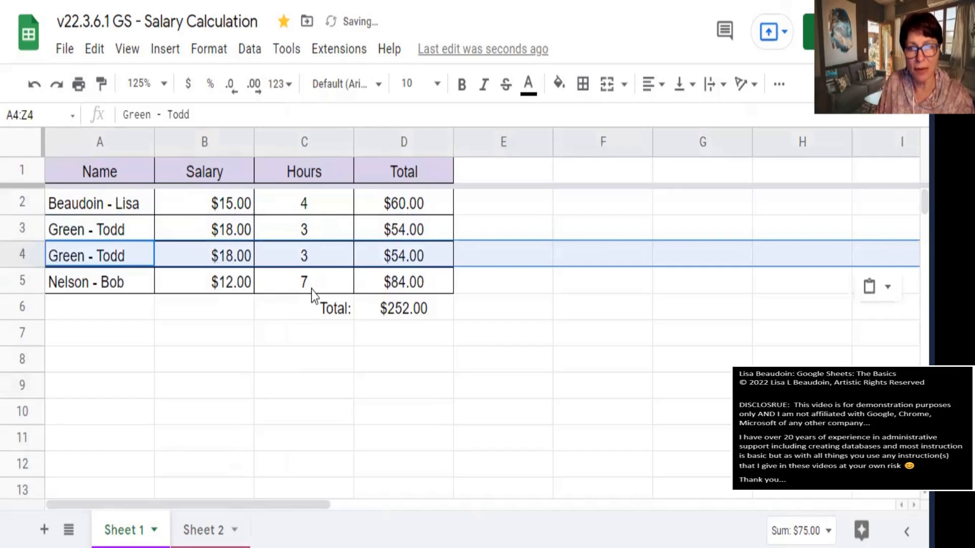
- Replace the name in cell A4 with the new person's last name, a spaced hyphen and first name
click(75, 263)
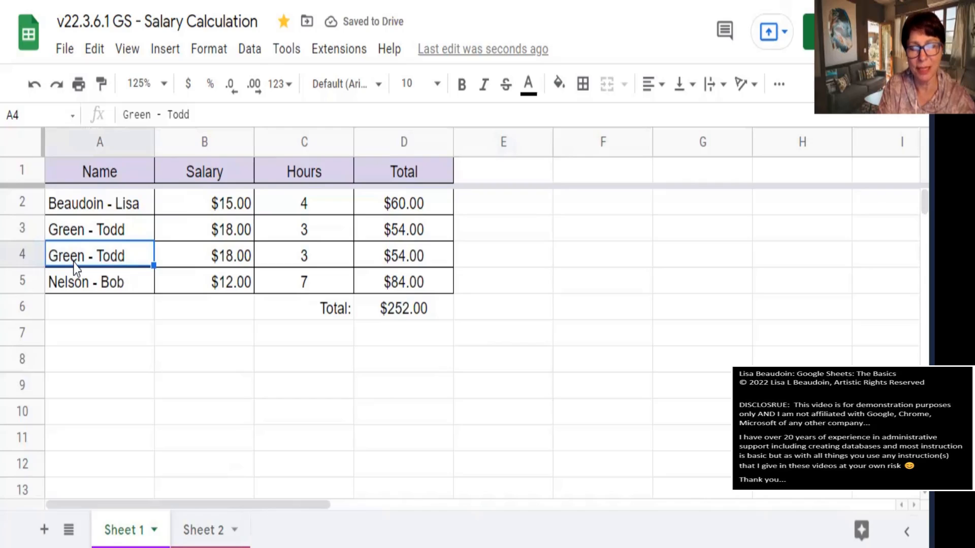
text(D)
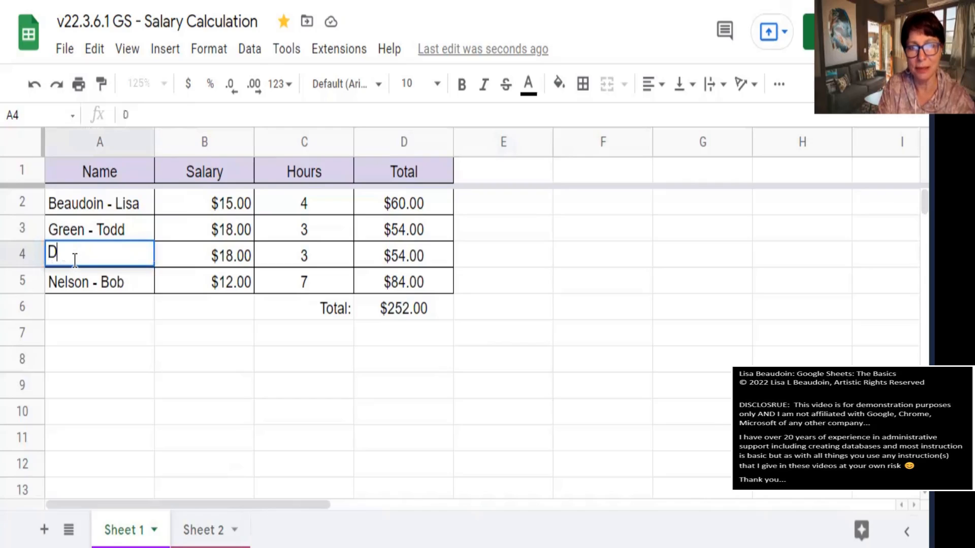
text(ell - )
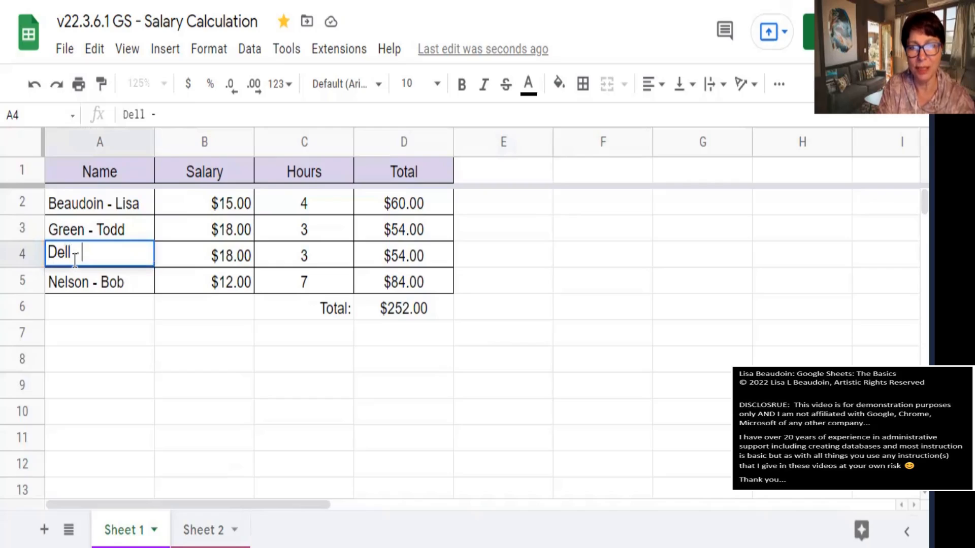
text(Julie)
key(Tab)
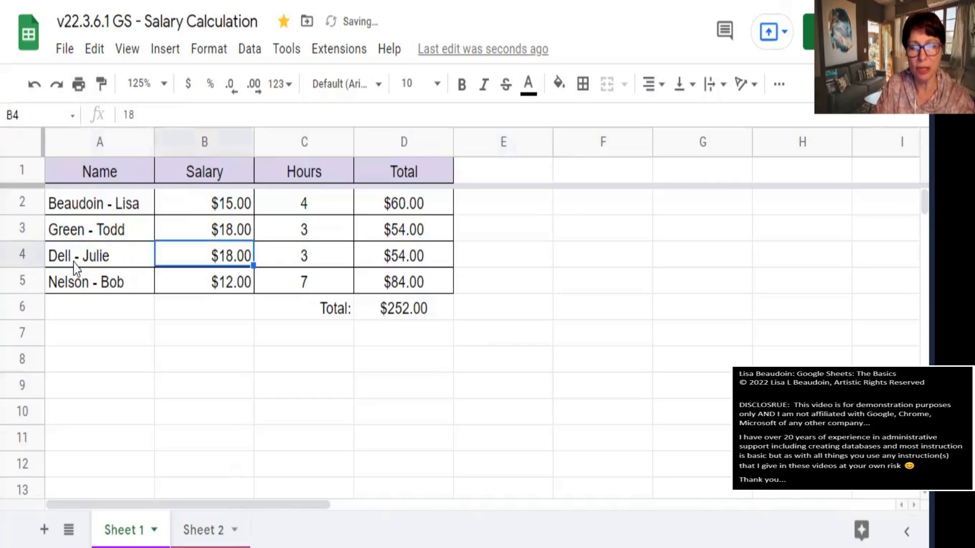
- Set the new person's salary in B4 to 17 and the hours in C4 to 7
text(17)
key(Return)
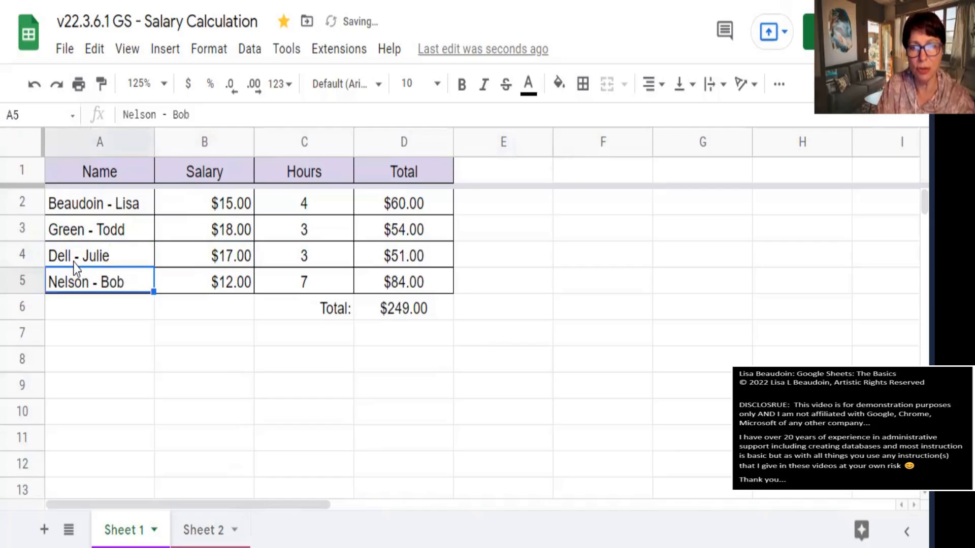
key(Up)
key(Right)
key(Right)
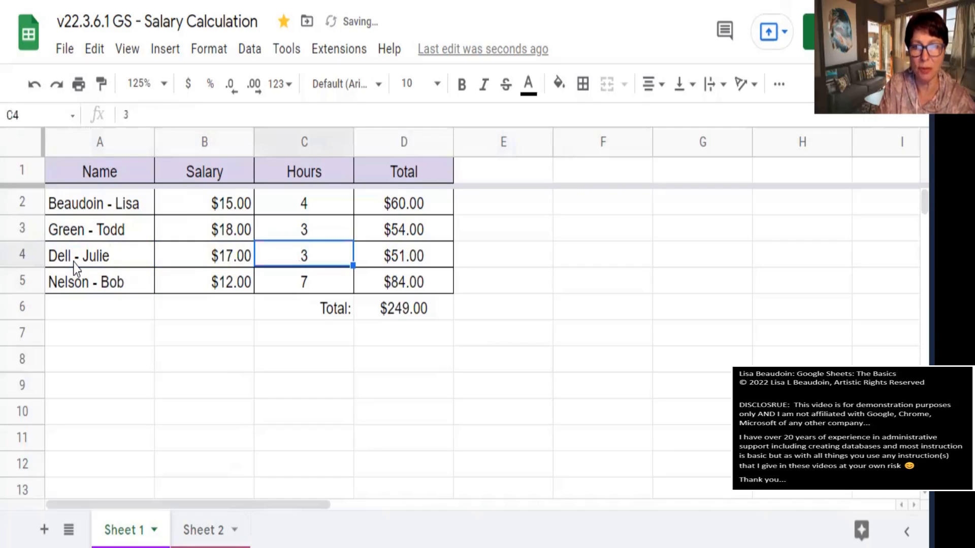
text(7)
key(Return)
key(Up)
key(Up)
key(Up)
key(Left)
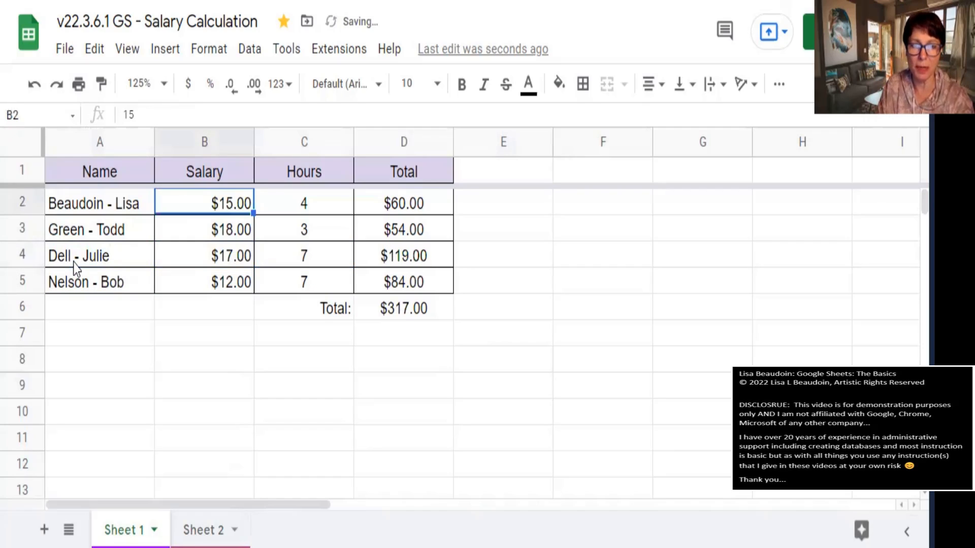
key(Left)
key(Right)
key(Right)
key(Right)
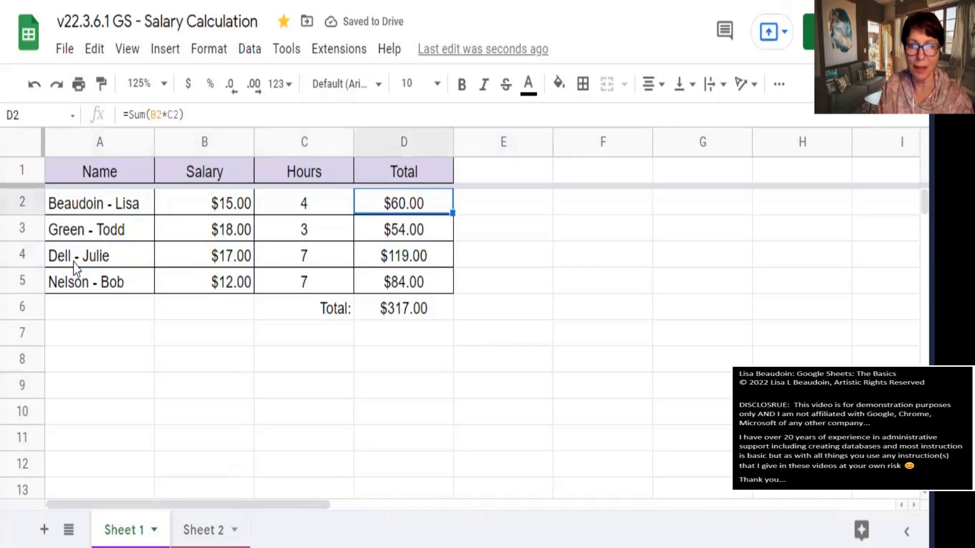
key(Down)
key(Down)
key(Right)
key(Down)
key(Down)
key(Down)
key(Down)
key(Down)
key(Down)
key(Down)
key(Down)
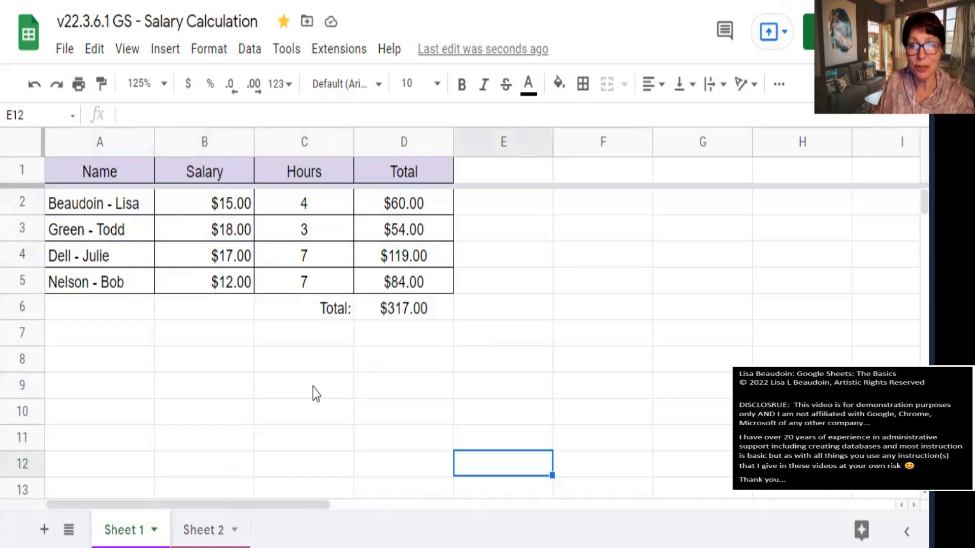
key(Left)
key(Left)
key(Up)
key(Up)
key(Up)
key(Up)
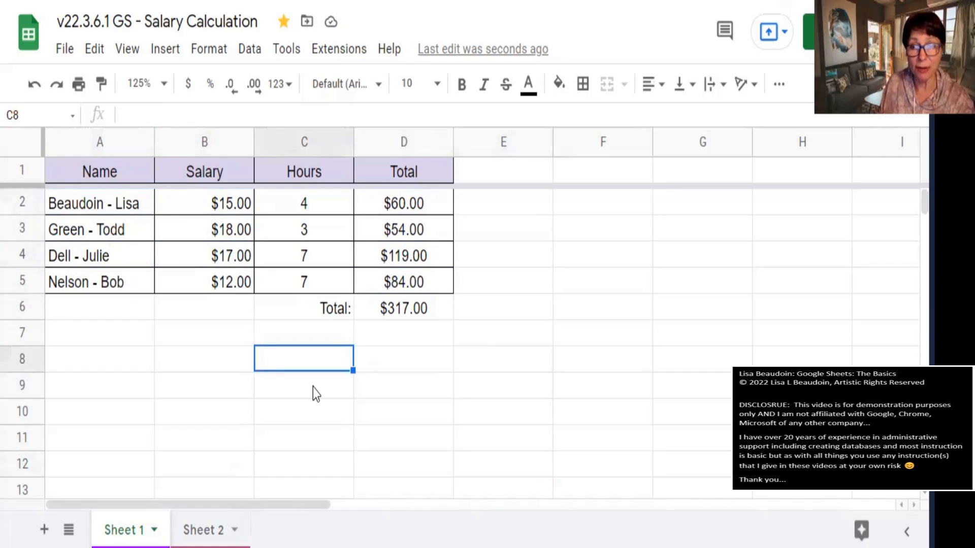
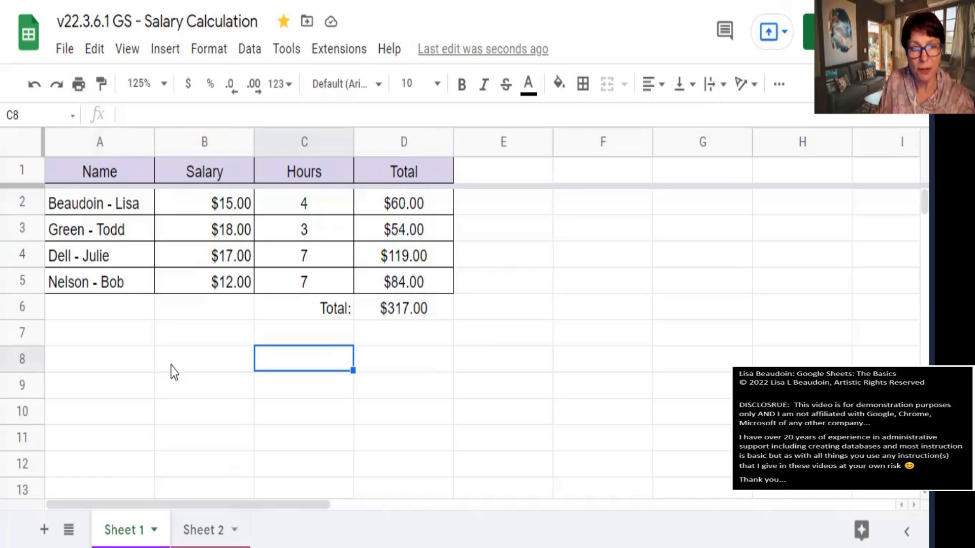
- Create a filter on the header cells A1:D1 of the salary table
click(90, 180)
shift+click(386, 163)
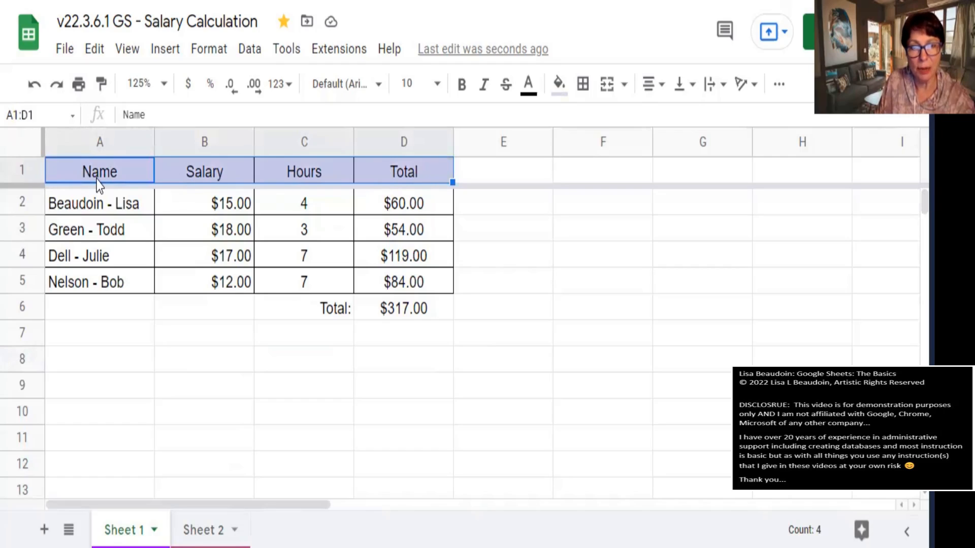
click(148, 174)
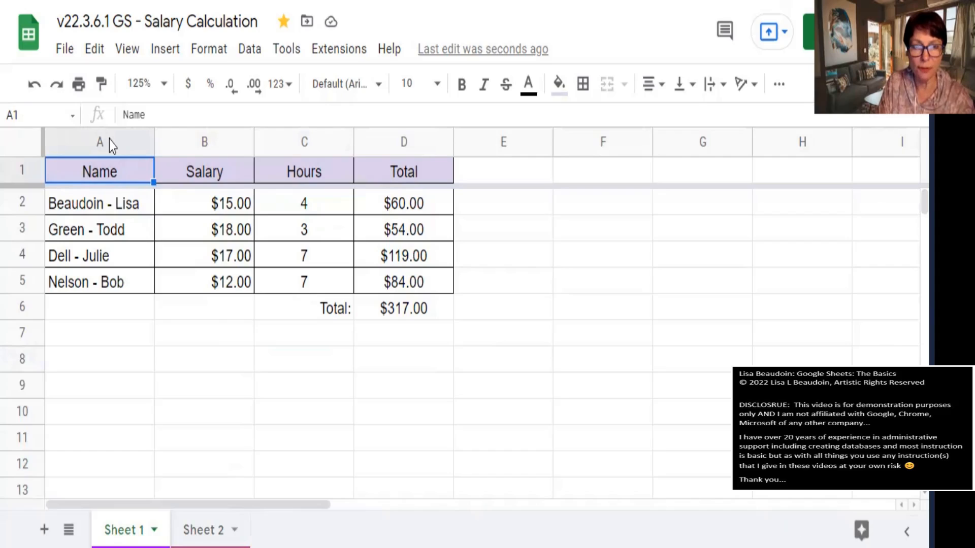
key(shift+Right)
key(shift+Right)
key(shift+Right)
key(shift+Right)
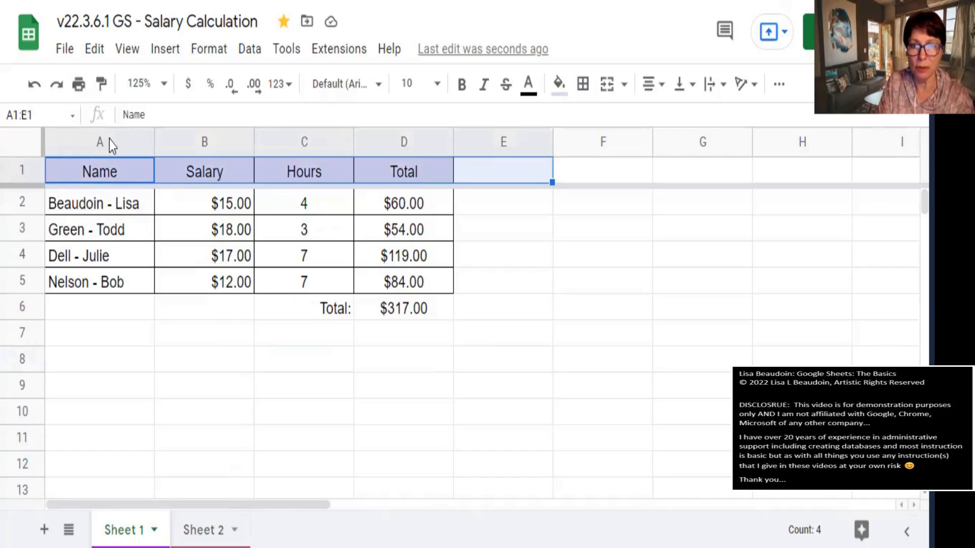
key(shift+Left)
key(shift+Left)
key(shift+Right)
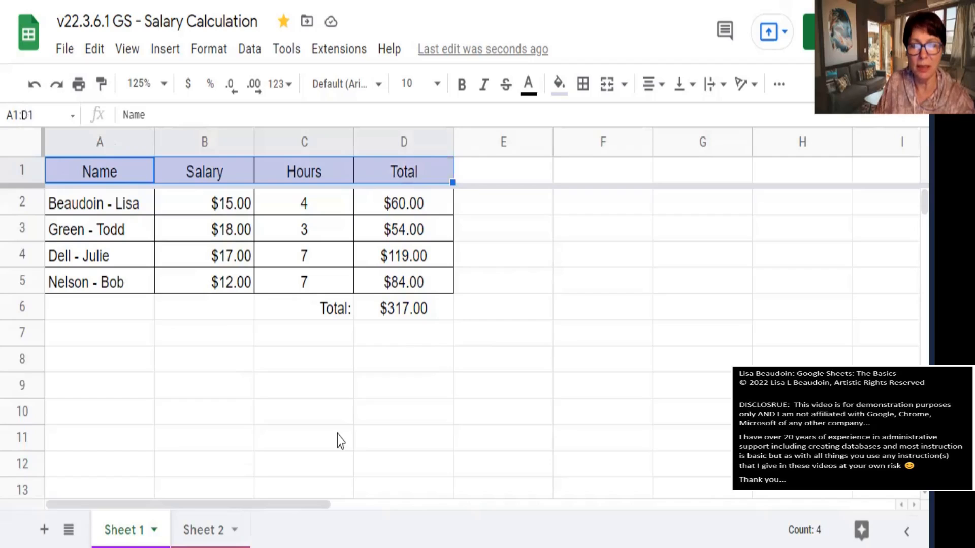
click(250, 49)
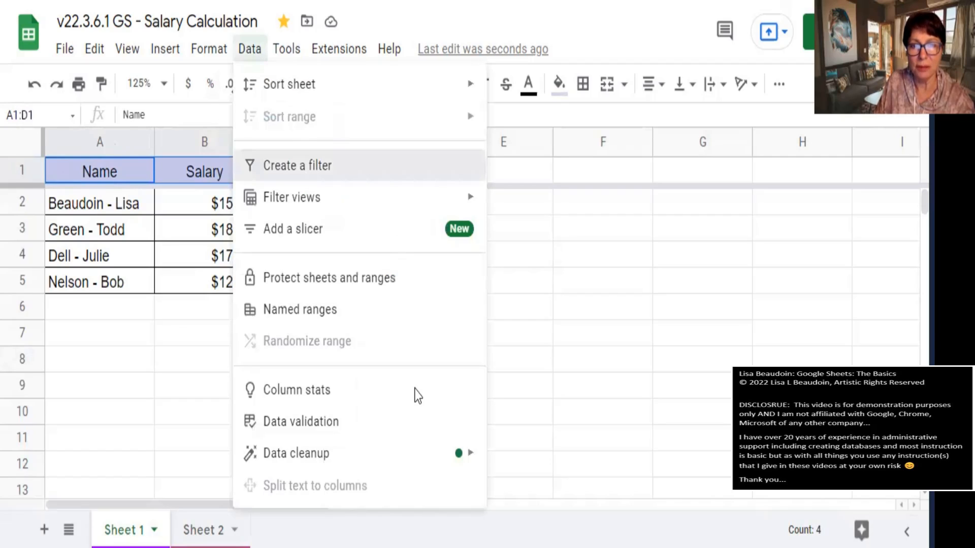
click(779, 86)
click(739, 122)
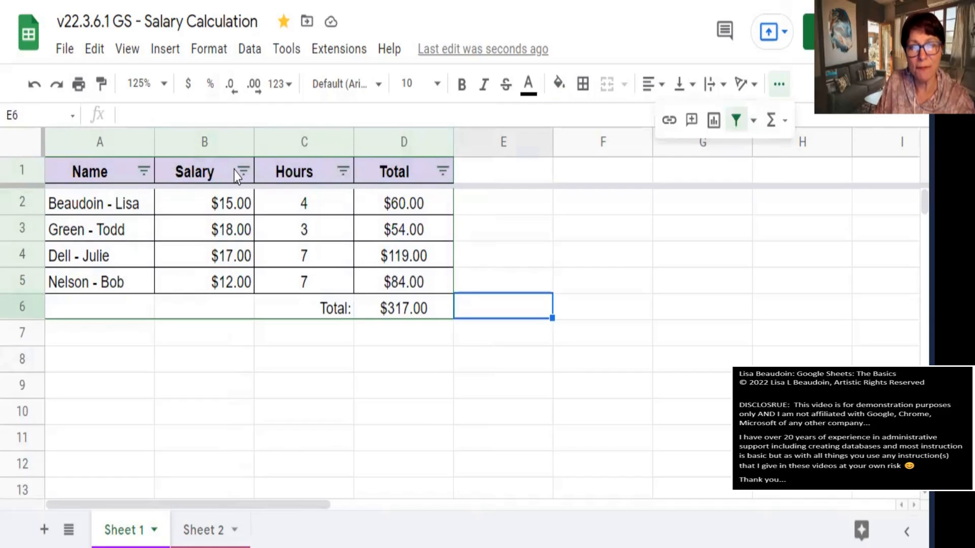
- Examine the sort and filter options of the Name column, including the choices for filtering by color
click(145, 170)
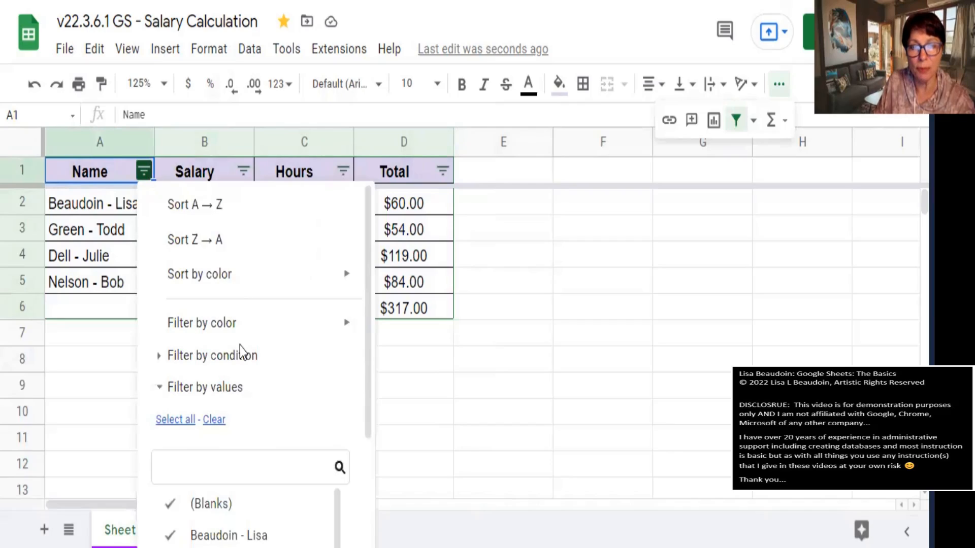
click(254, 325)
mouse_move(354, 329)
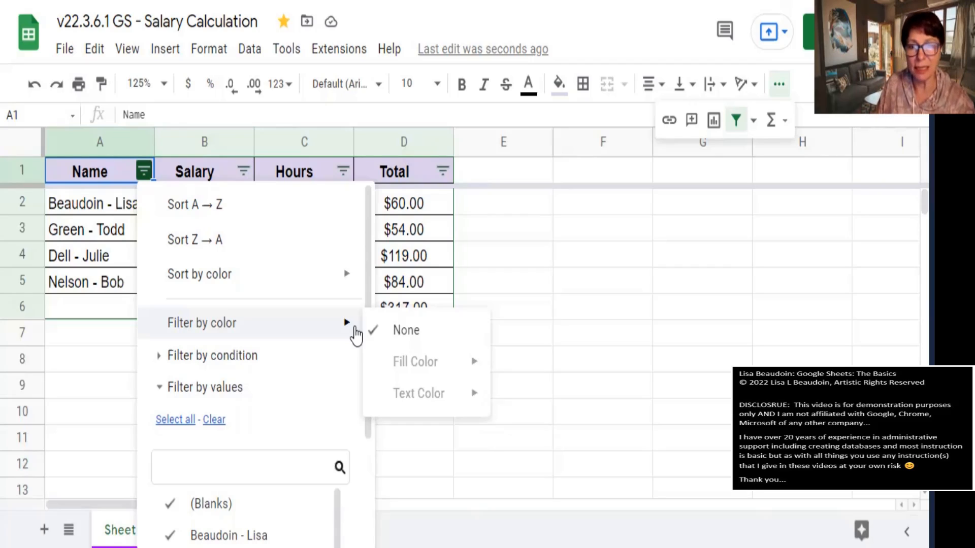
click(587, 259)
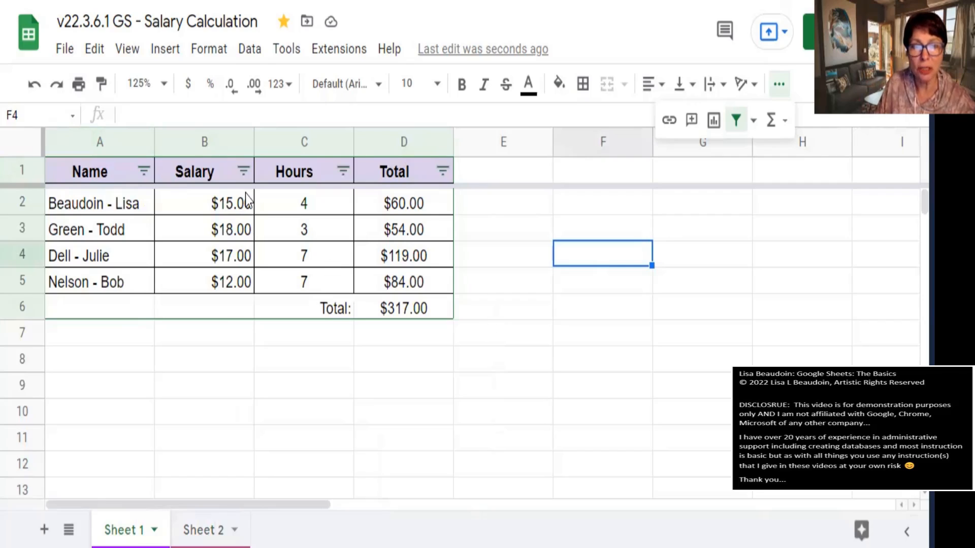
click(139, 173)
mouse_move(251, 325)
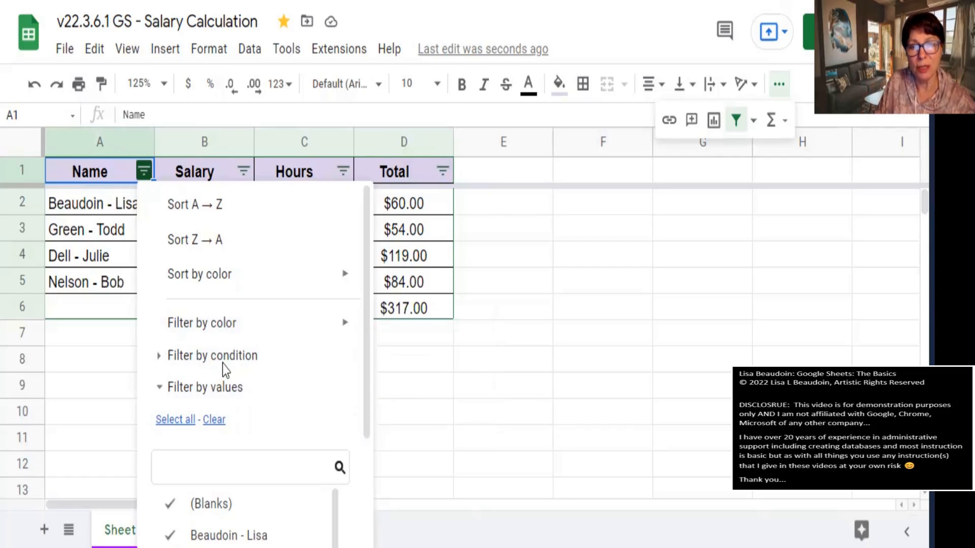
click(463, 354)
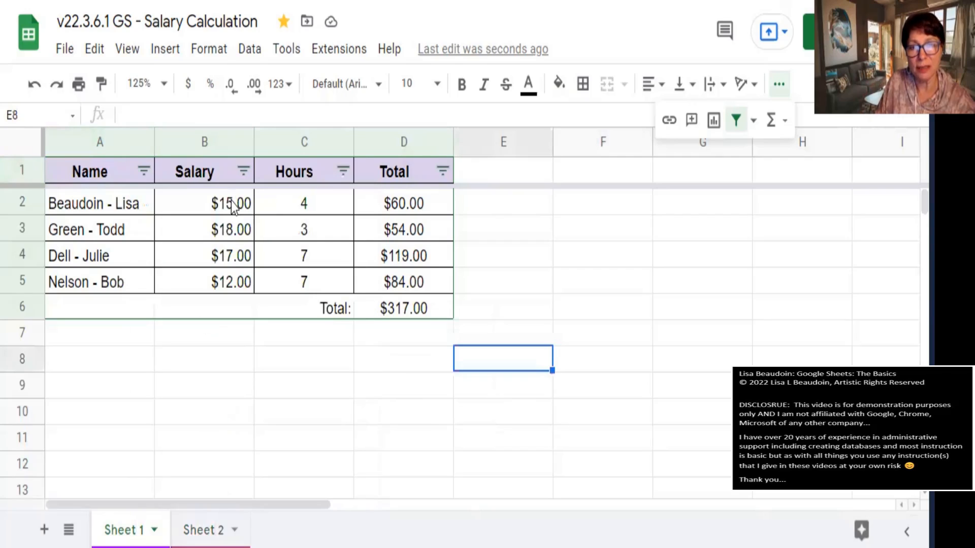
click(231, 206)
click(132, 207)
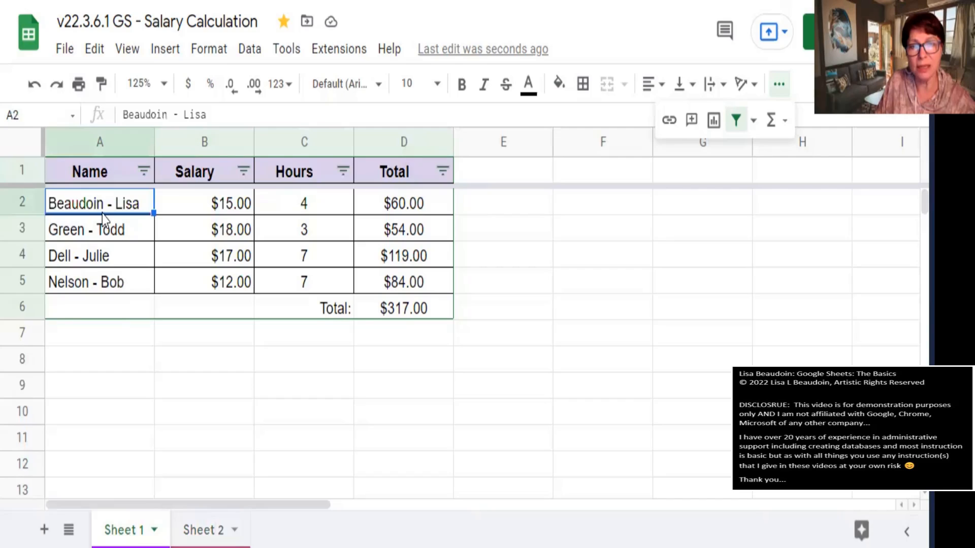
- Filter the Name column by values so only the person in row 2 remains selected
click(143, 172)
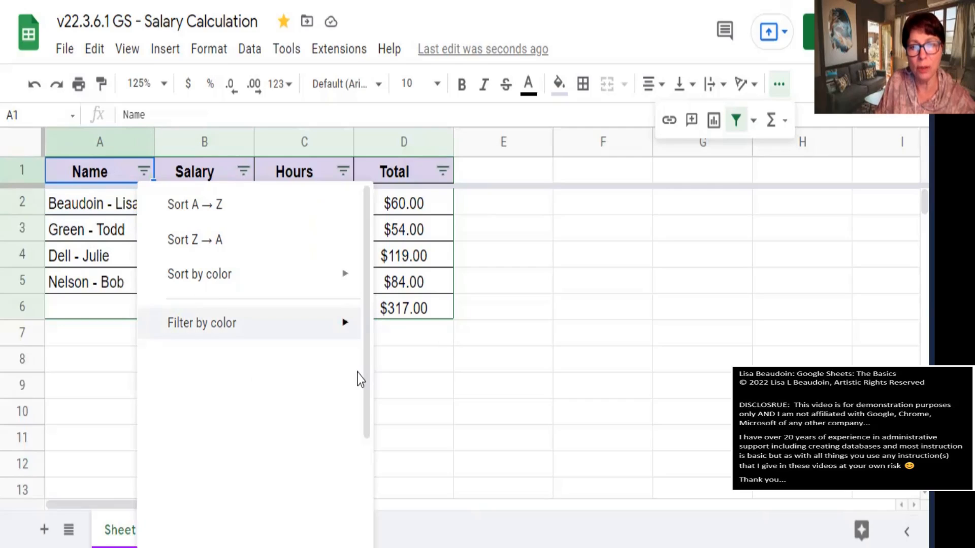
drag(365, 382, 362, 488)
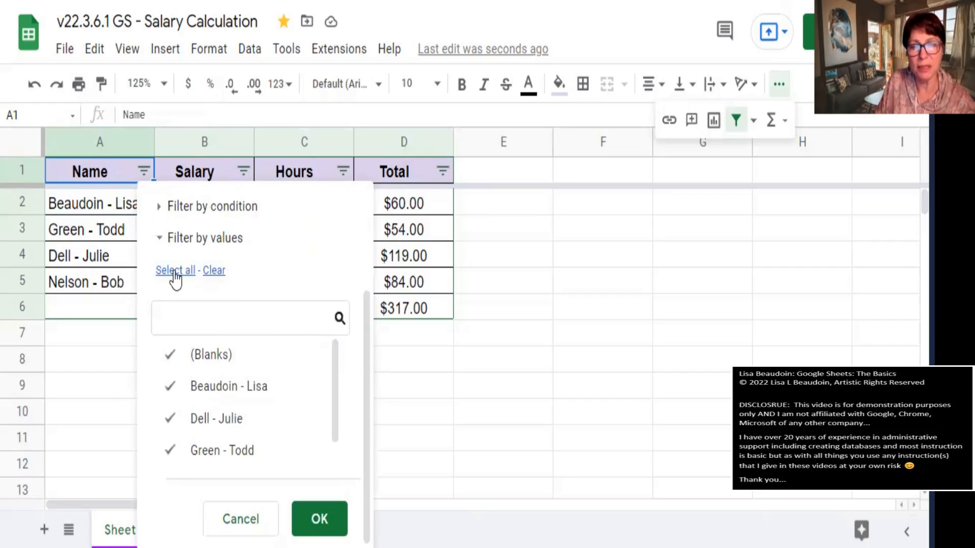
click(214, 274)
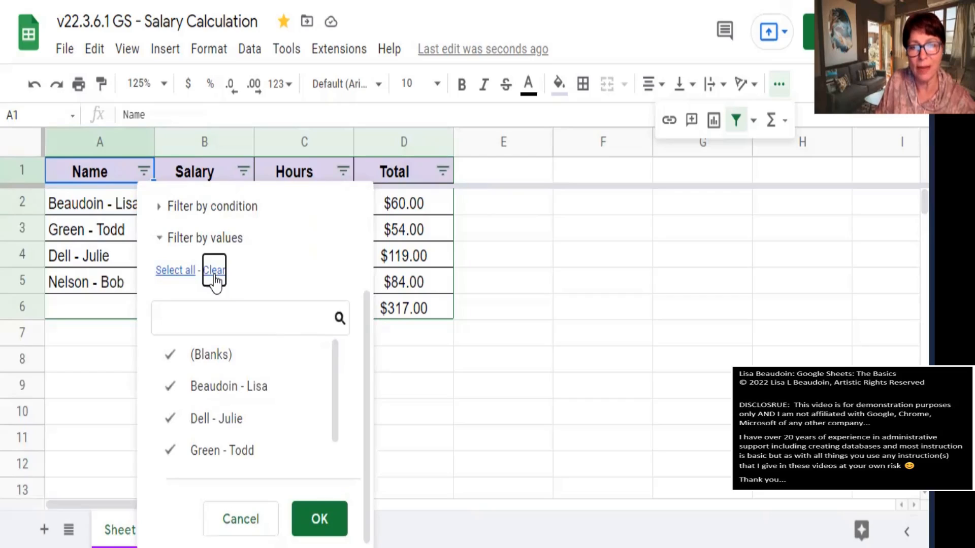
click(236, 405)
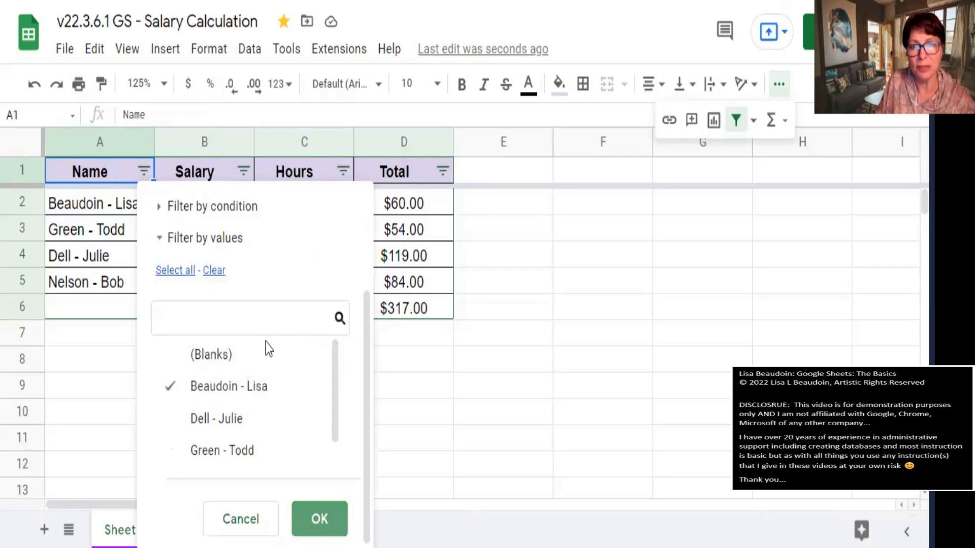
key(Return)
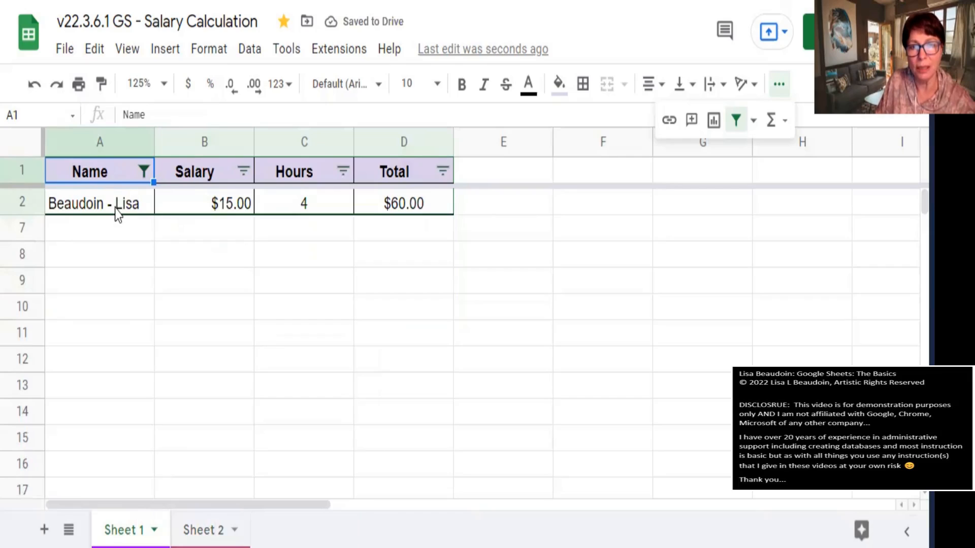
- Select all values in the Name column's filter and search its value list for the row 2 person's first name
click(145, 172)
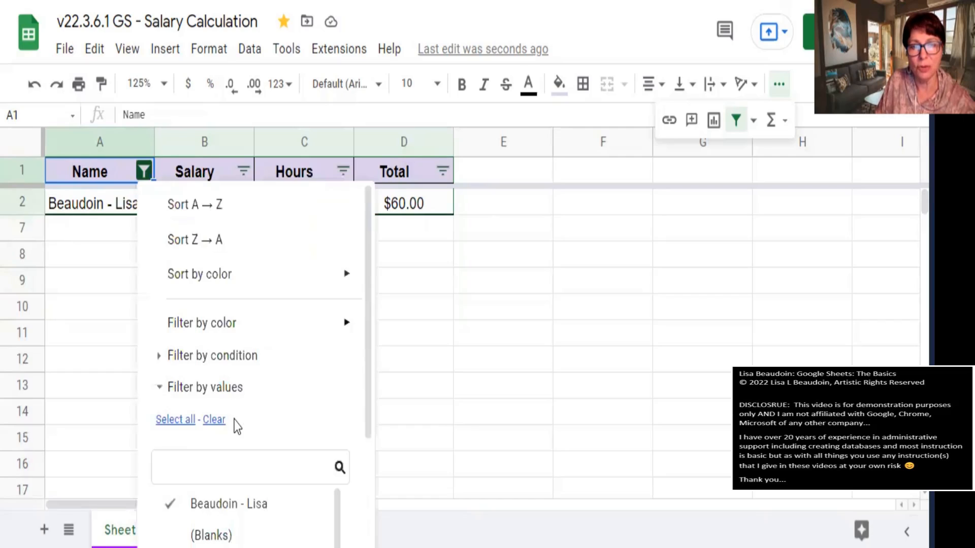
scroll(251, 453, down, 2)
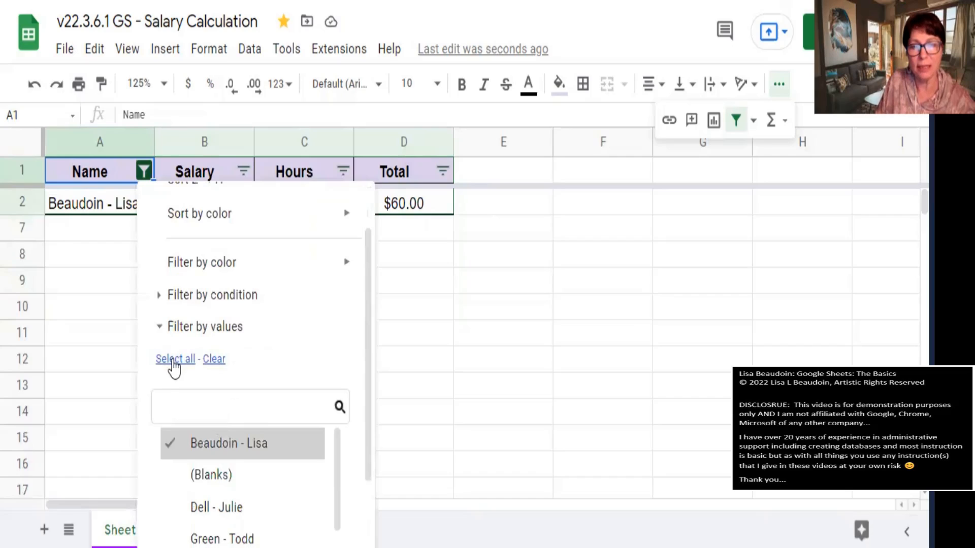
click(172, 359)
scroll(211, 316, down, 2)
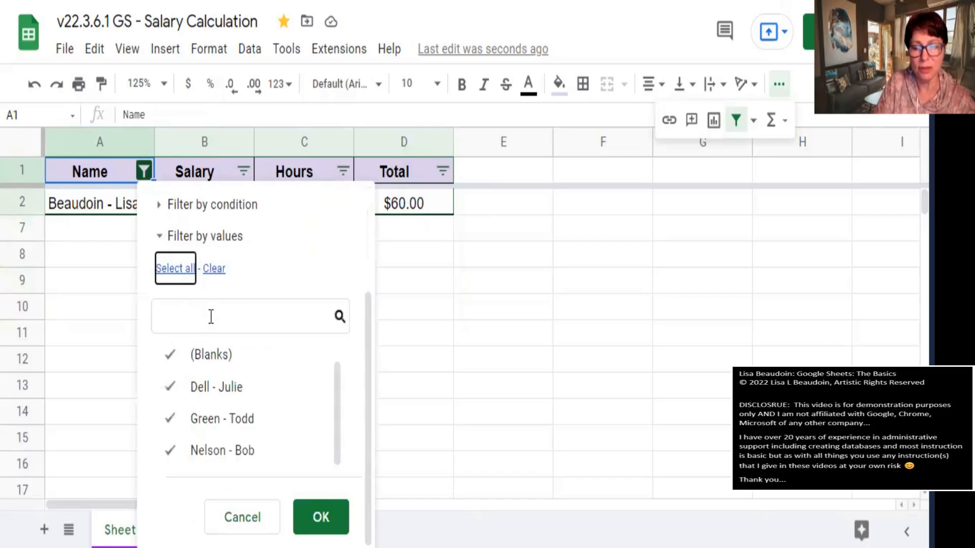
text(lisa)
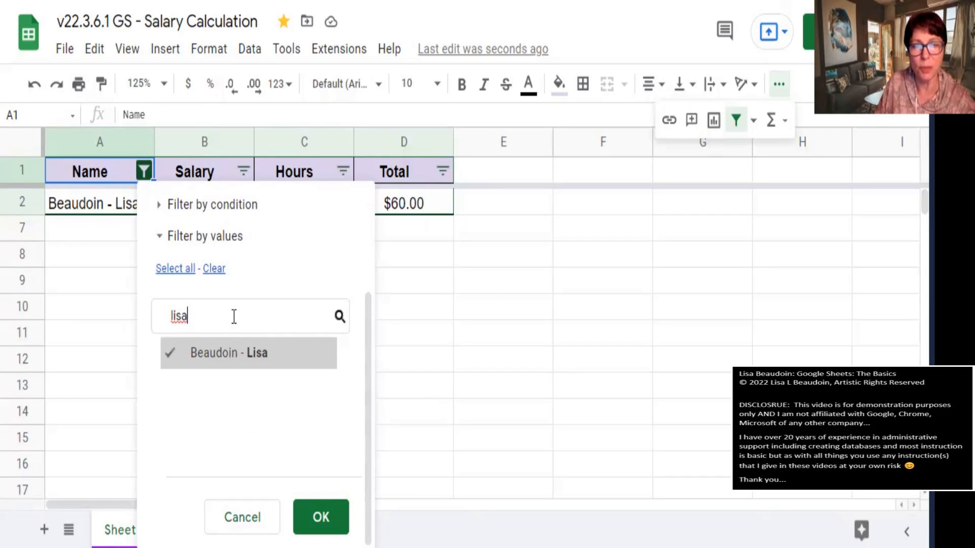
- Examine the available conditions for filtering the Name column, from text and date conditions to the custom formula, without applying one
scroll(184, 370, up, 3)
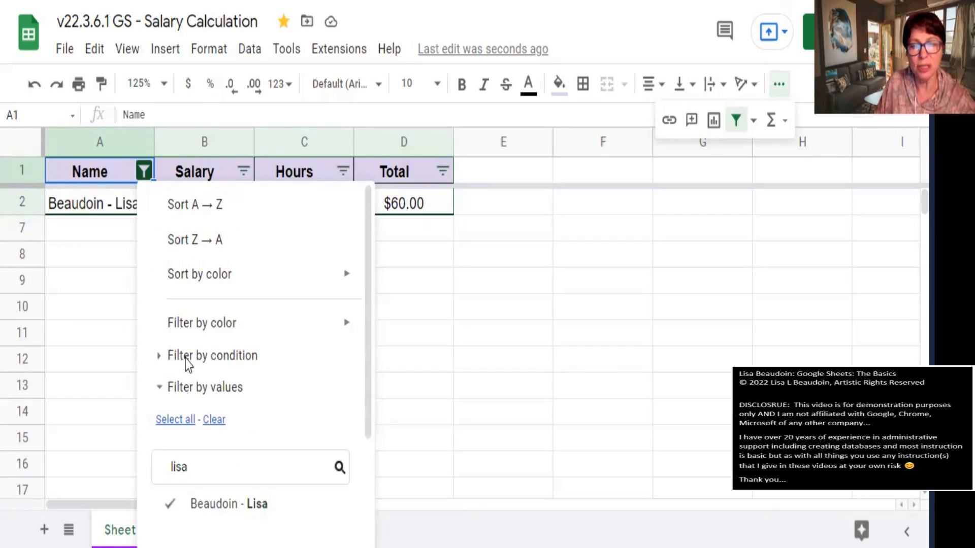
click(188, 357)
click(217, 393)
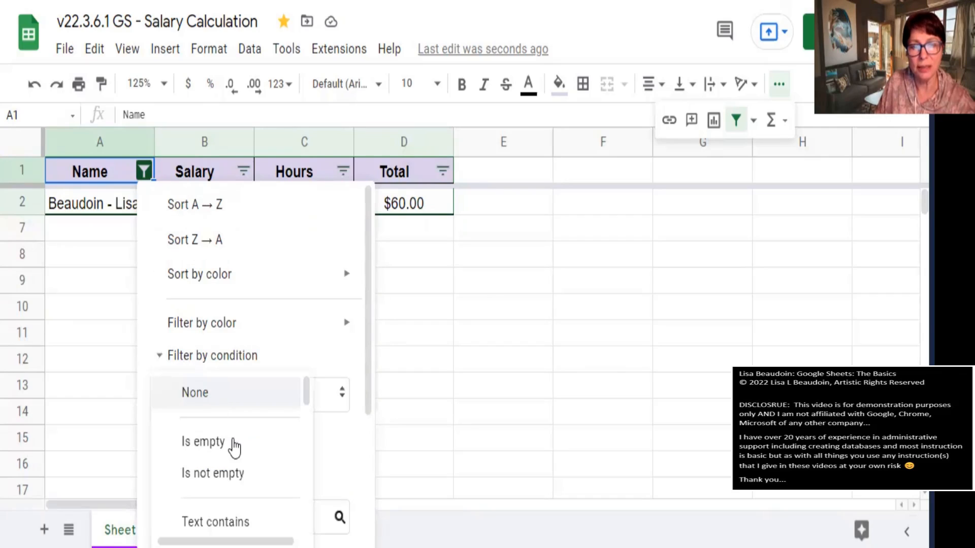
scroll(234, 447, down, 2)
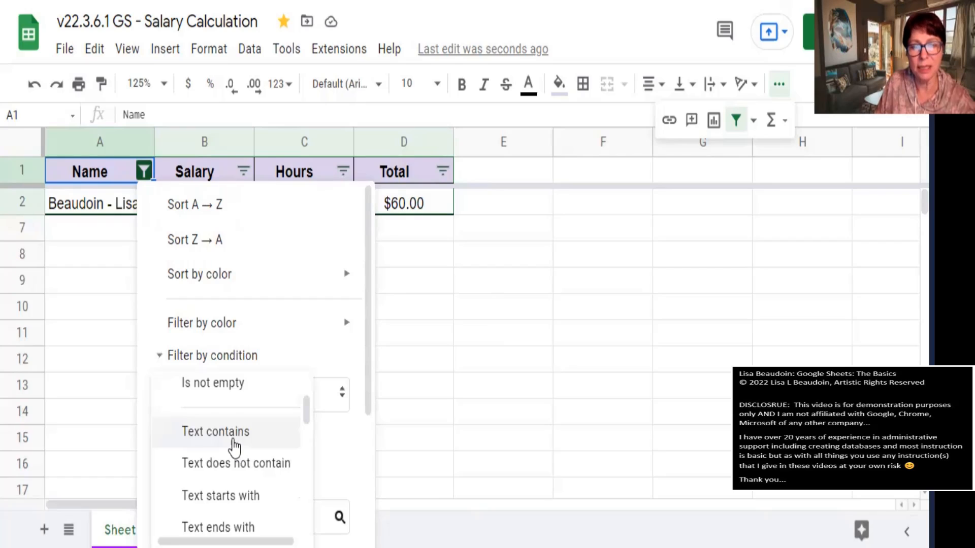
scroll(234, 447, down, 2)
scroll(234, 447, down, 2)
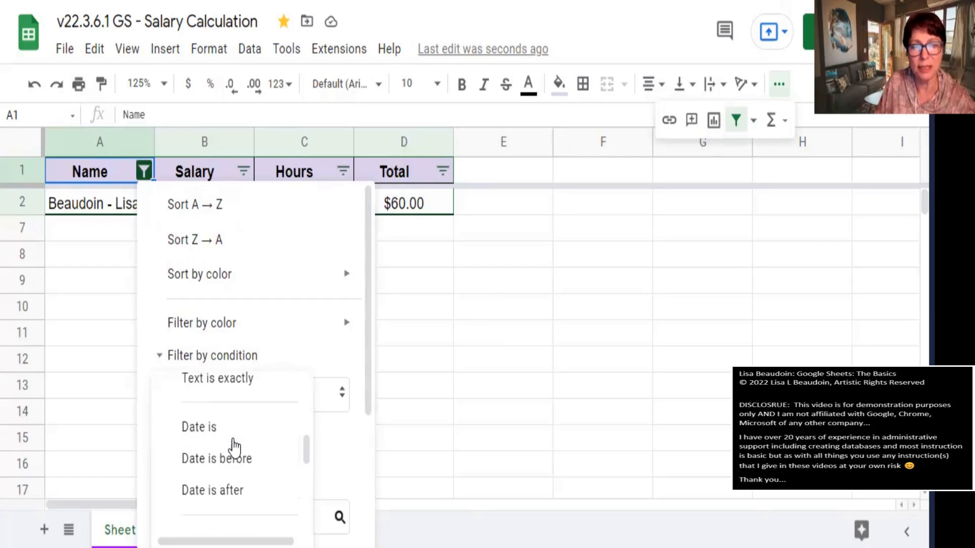
scroll(234, 447, down, 3)
scroll(234, 447, up, 2)
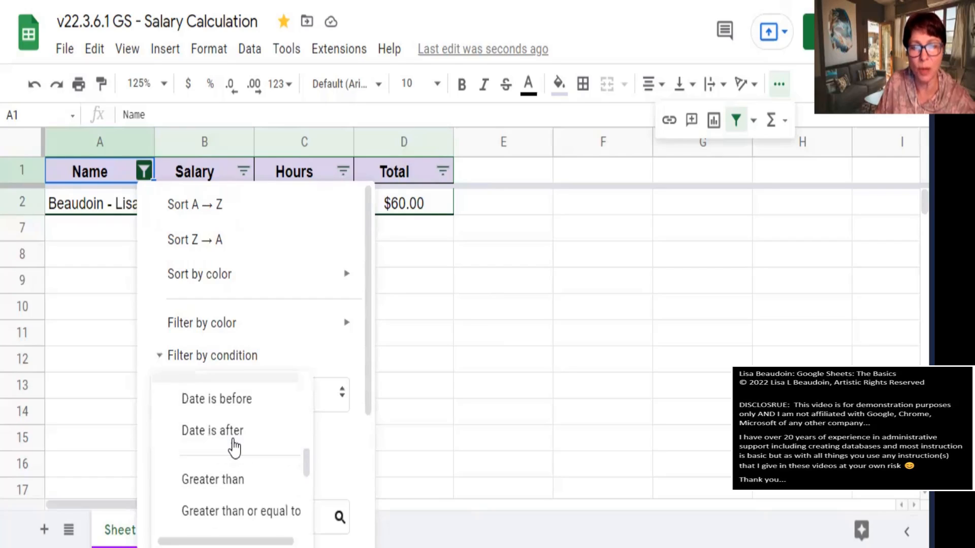
scroll(234, 447, down, 4)
scroll(234, 447, down, 1)
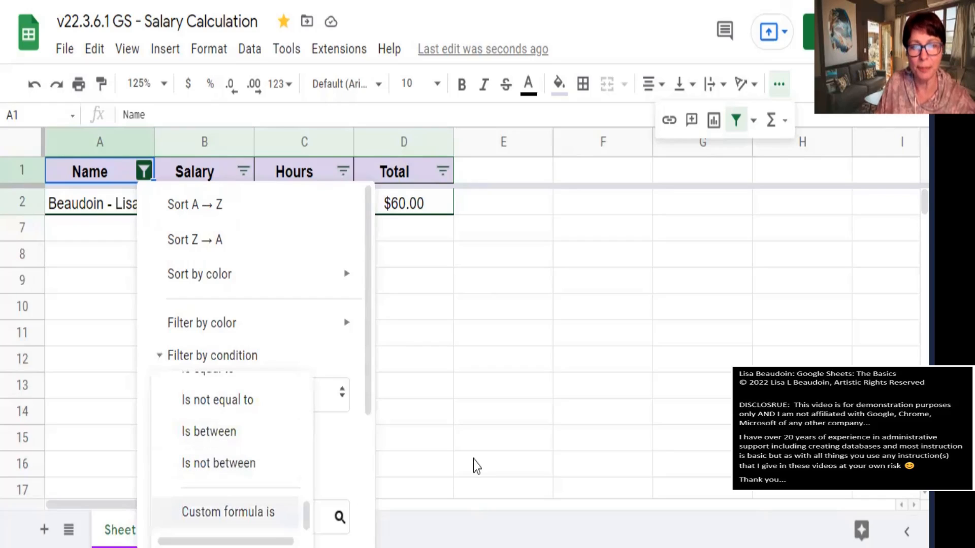
click(151, 166)
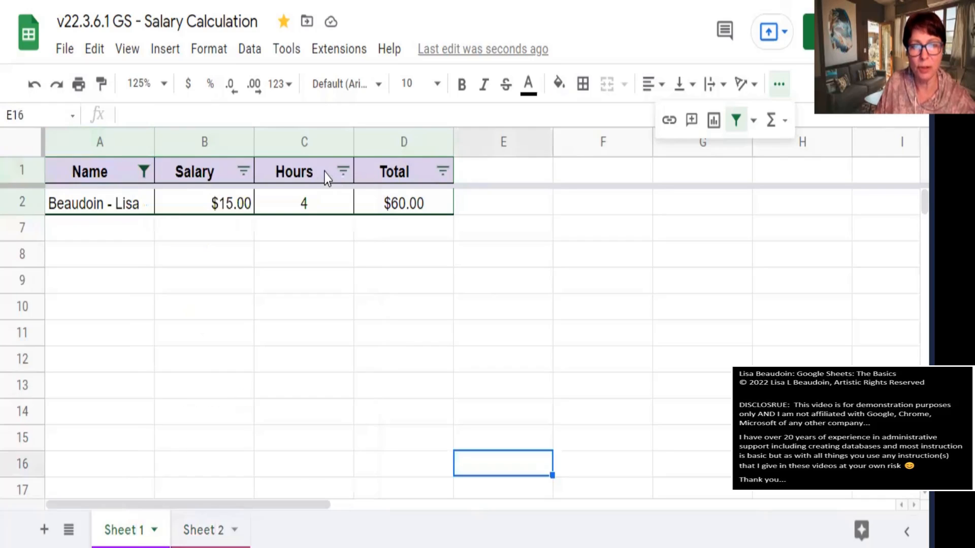
- Reset the Name column's value filter to include all names and blanks
click(144, 172)
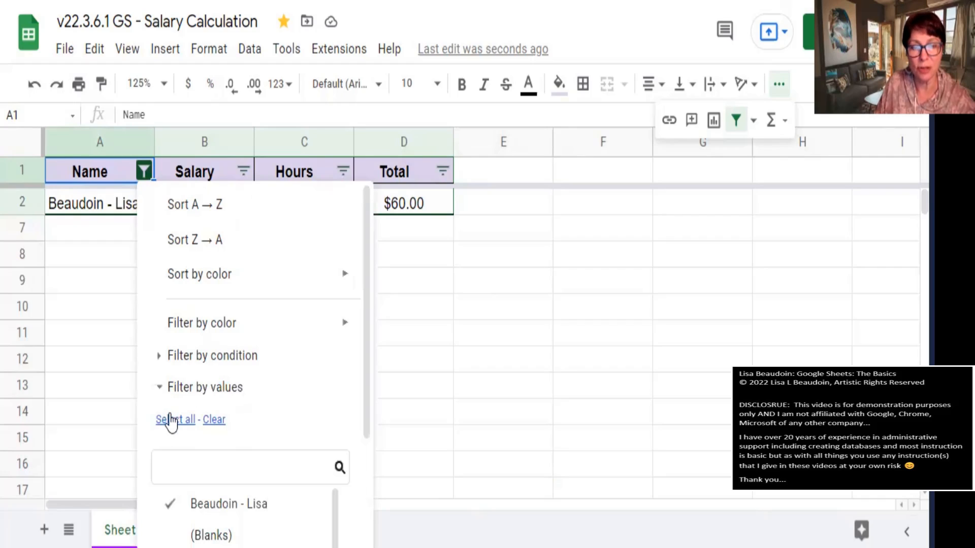
scroll(241, 402, down, 3)
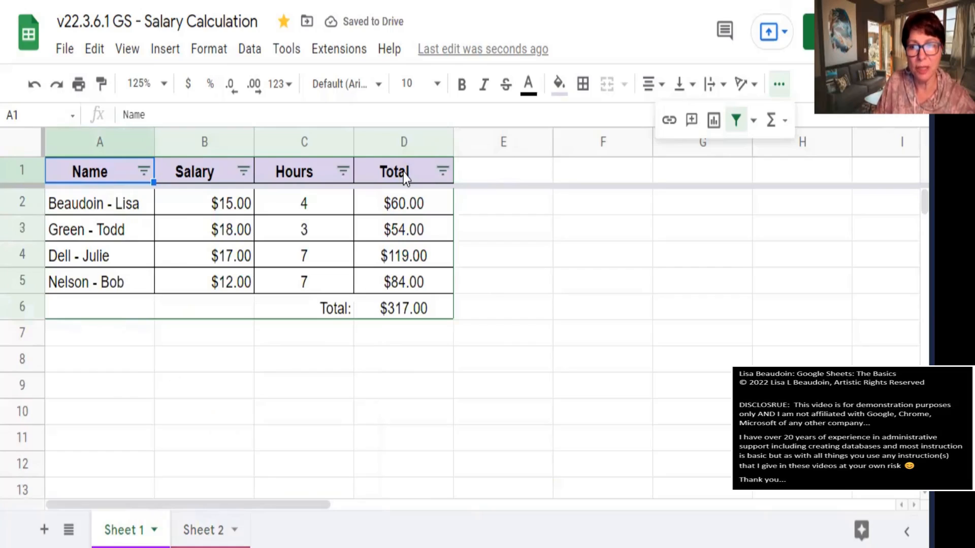
- Examine the unused rows below the salary table
scroll(403, 172, down, 2)
scroll(229, 253, up, 2)
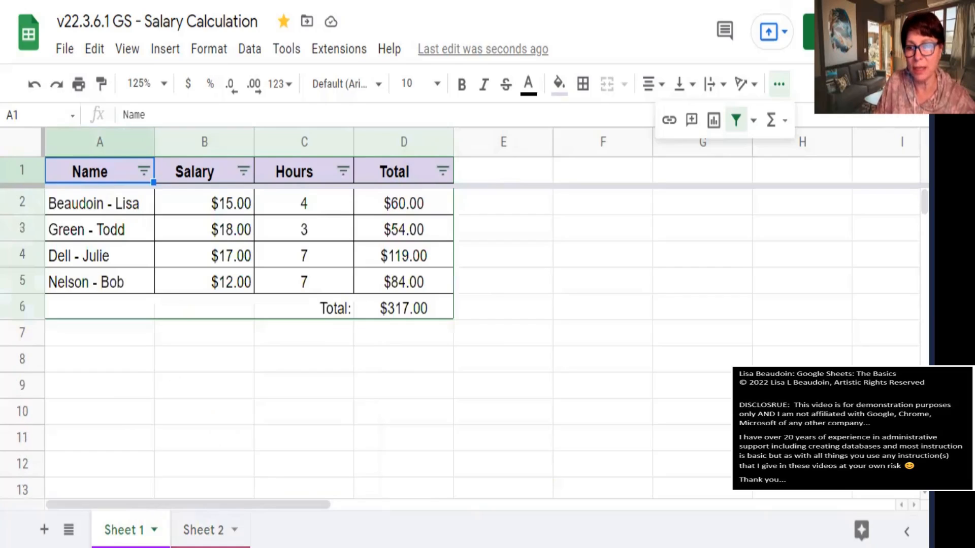
drag(924, 202, 923, 237)
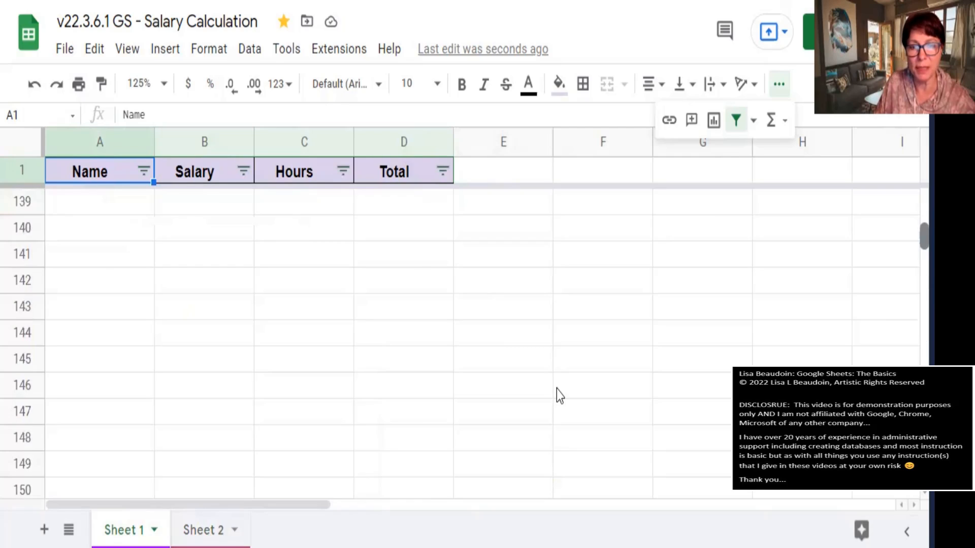
scroll(556, 389, up, 20)
drag(299, 504, 203, 505)
scroll(81, 407, down, 2)
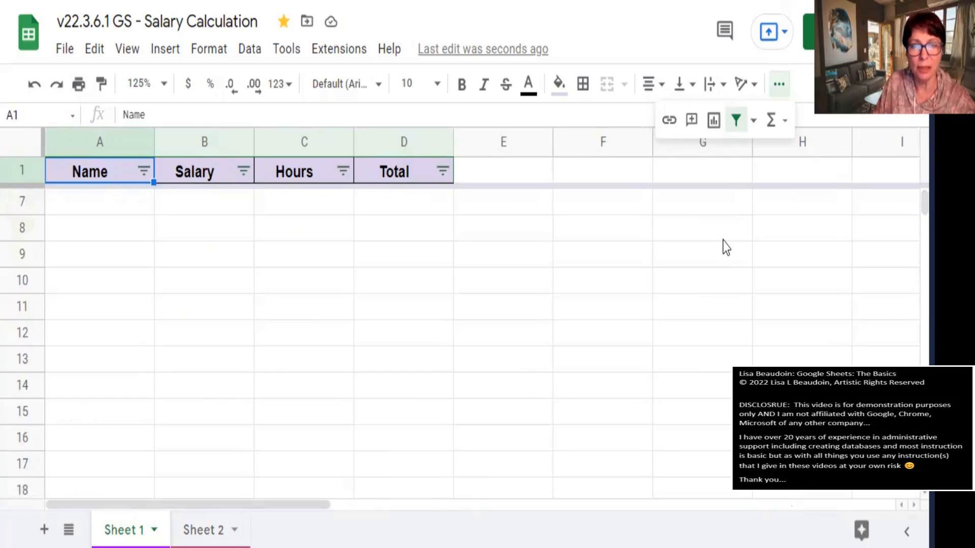
scroll(635, 161, up, 2)
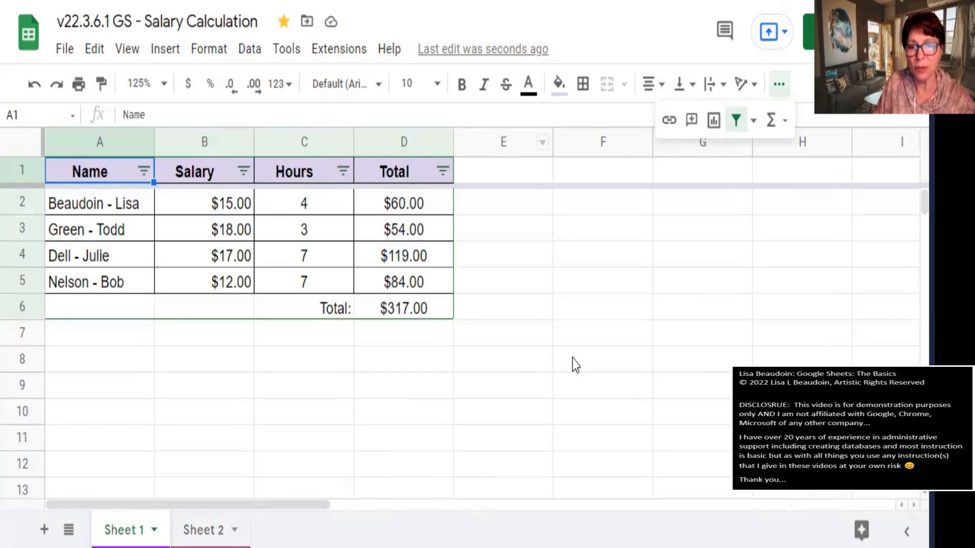
- Delete the unused columns E through Z beside the salary table
click(504, 143)
drag(315, 505, 883, 504)
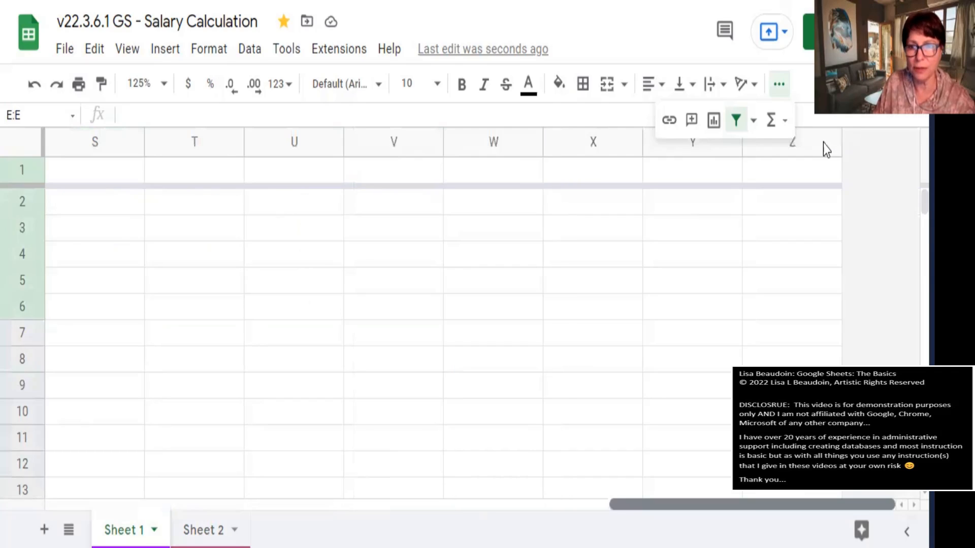
shift+click(797, 142)
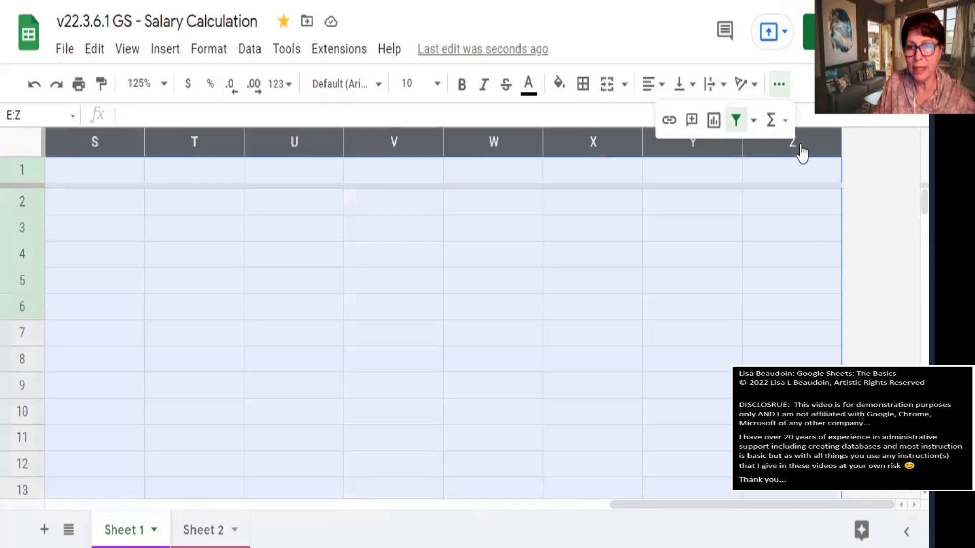
right_click(801, 152)
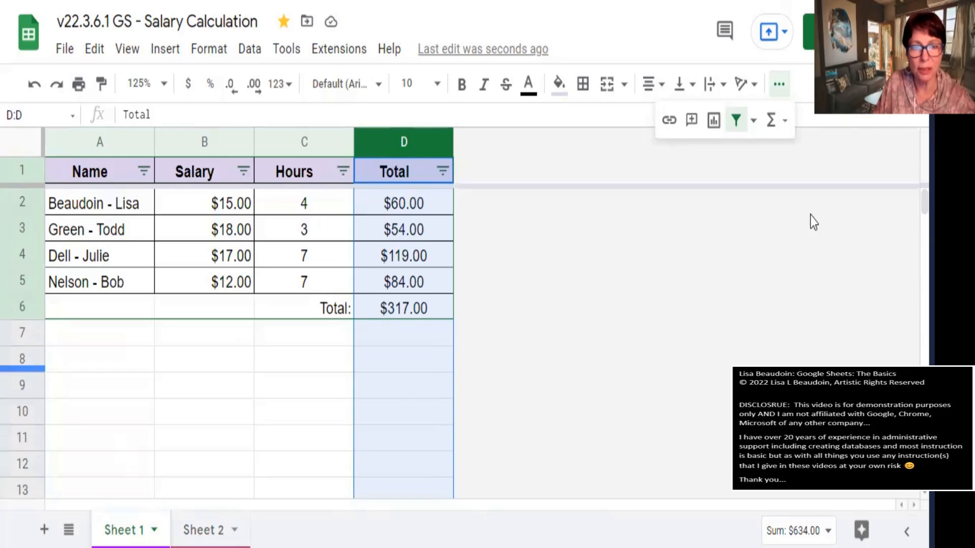
- Delete the unused rows 8 through 1001 below the salary table
click(22, 359)
key(ctrl+shift+Down)
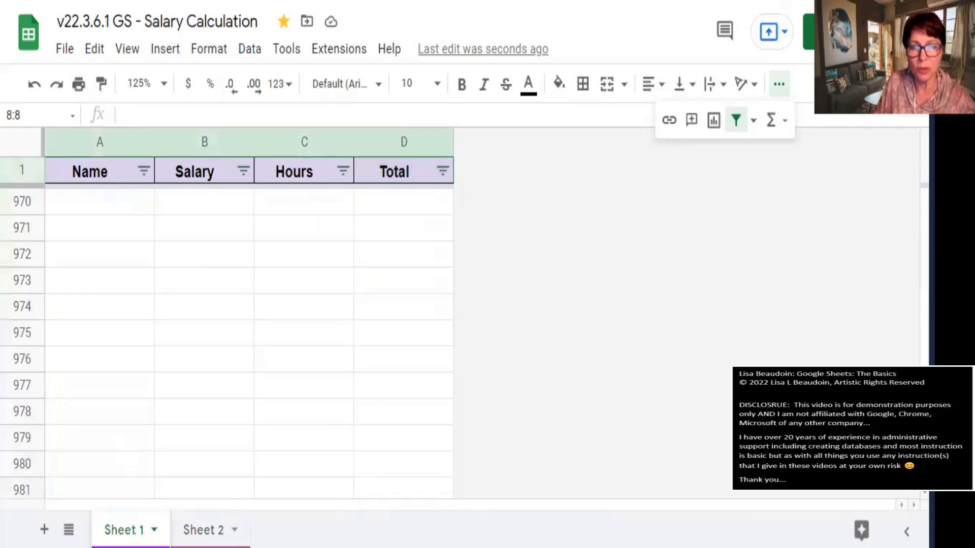
scroll(248, 330, down, 5)
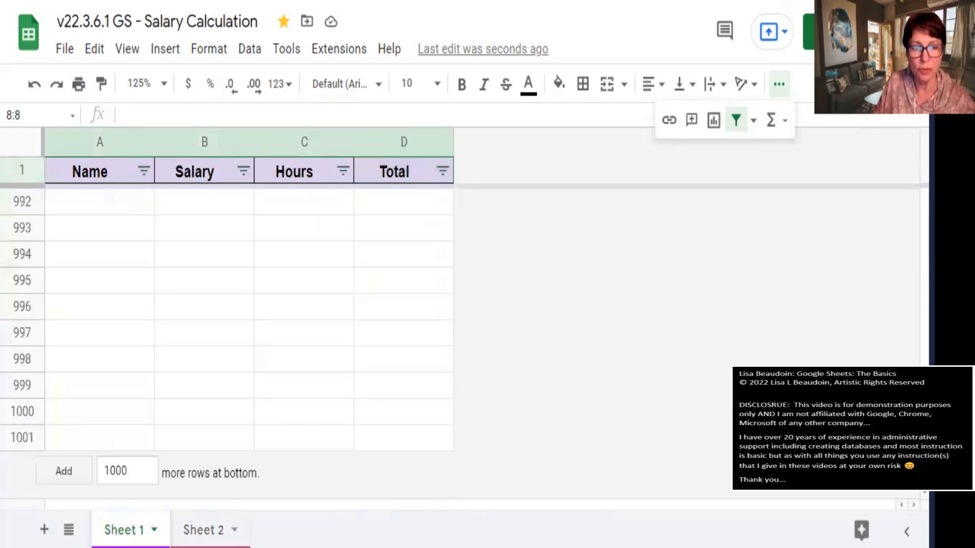
shift+click(32, 450)
right_click(31, 449)
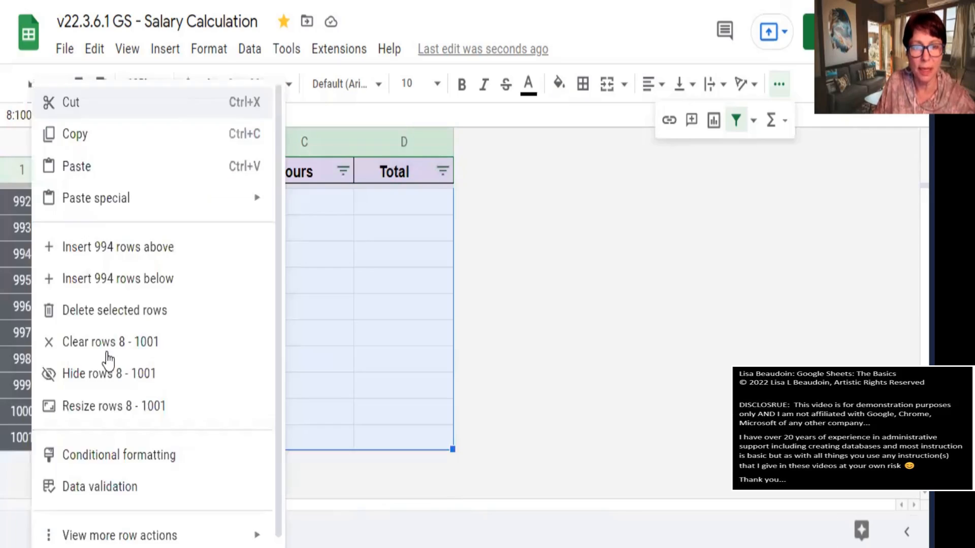
click(120, 311)
click(301, 422)
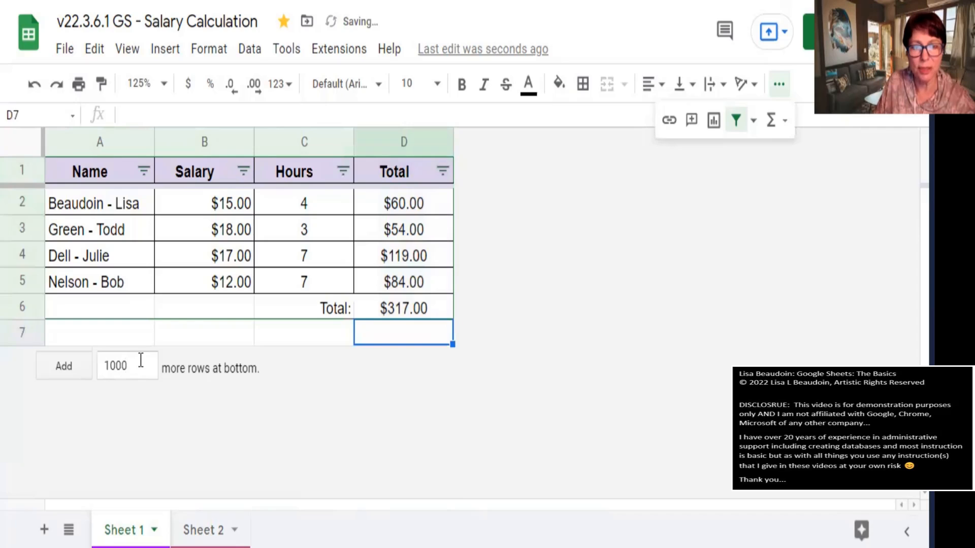
- Add 10 more rows at the bottom of the sheet and look over them
drag(141, 362, 57, 360)
text(1)
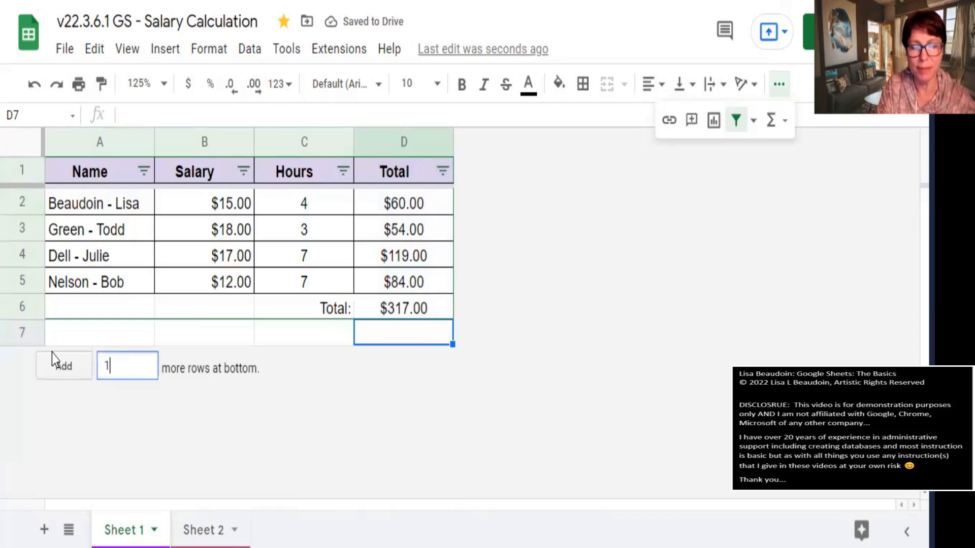
text(0)
click(52, 353)
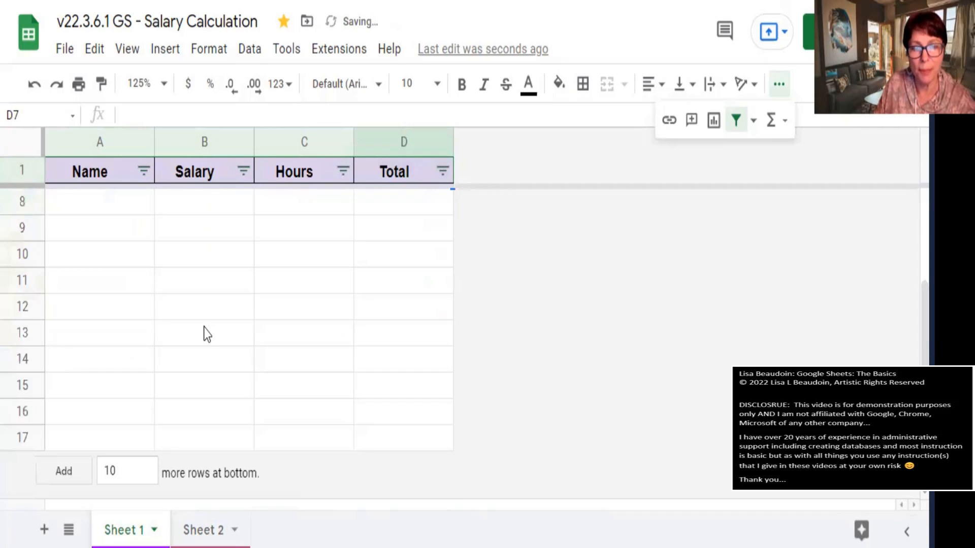
scroll(203, 331, up, 2)
scroll(203, 332, down, 2)
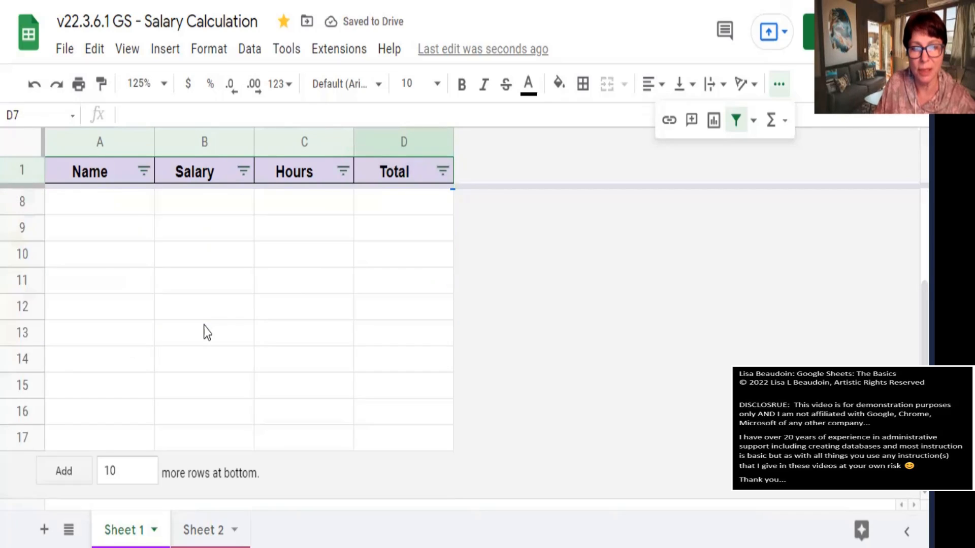
scroll(203, 330, up, 2)
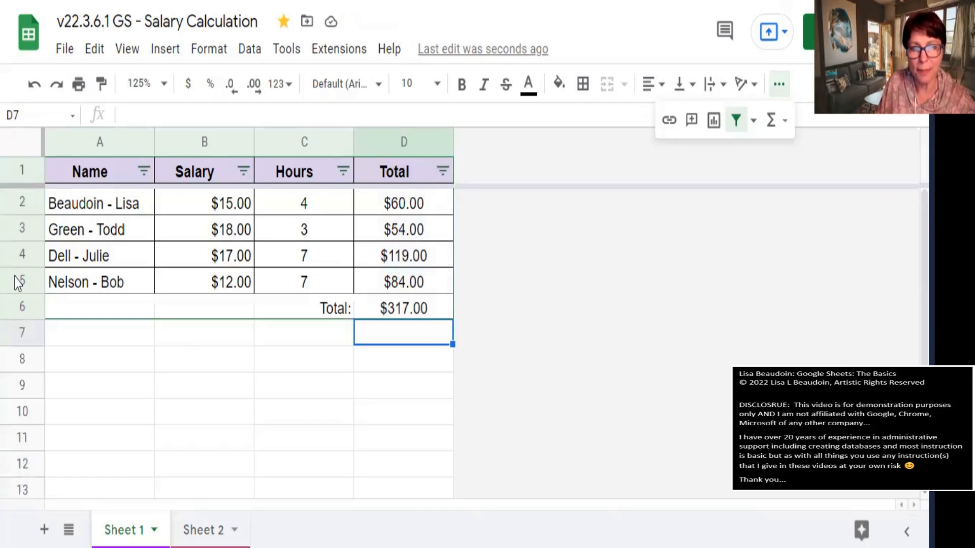
- Review the available row actions for row 5 without applying one
right_click(23, 290)
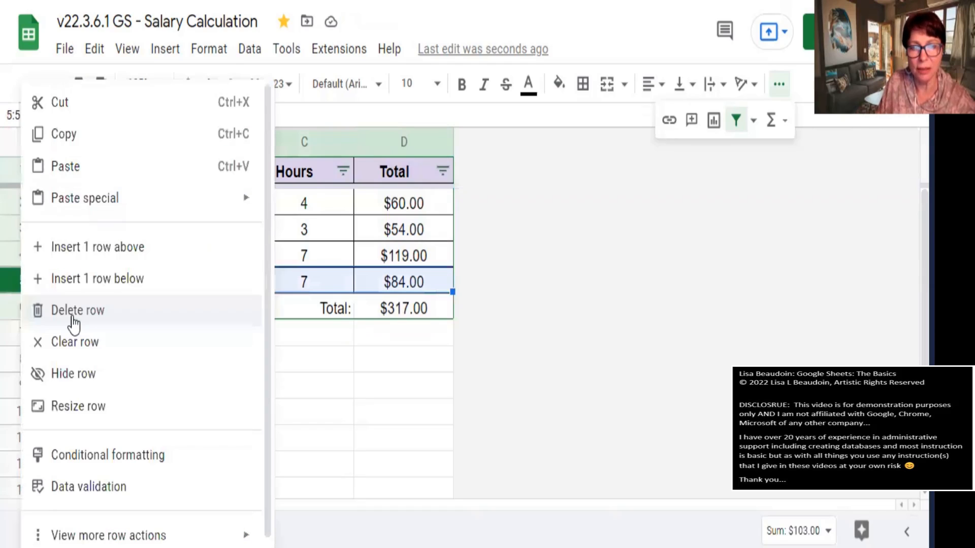
click(414, 407)
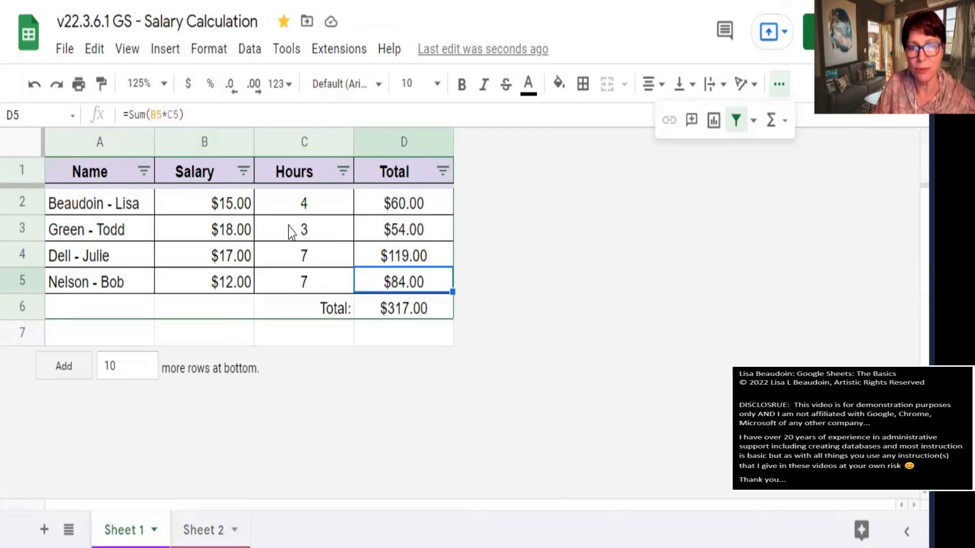
- Insert one column to the left of the Name column and remove the filter from the header row
click(110, 146)
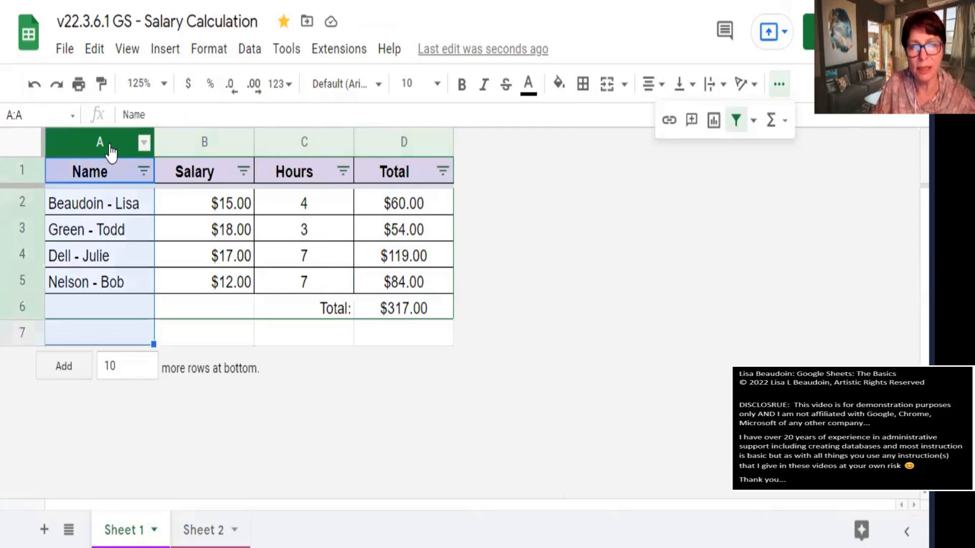
right_click(109, 147)
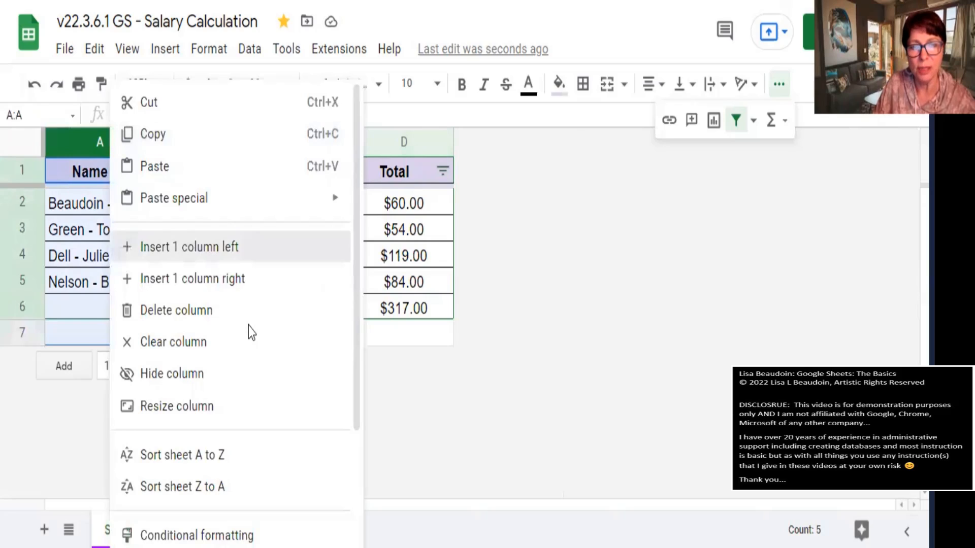
click(203, 246)
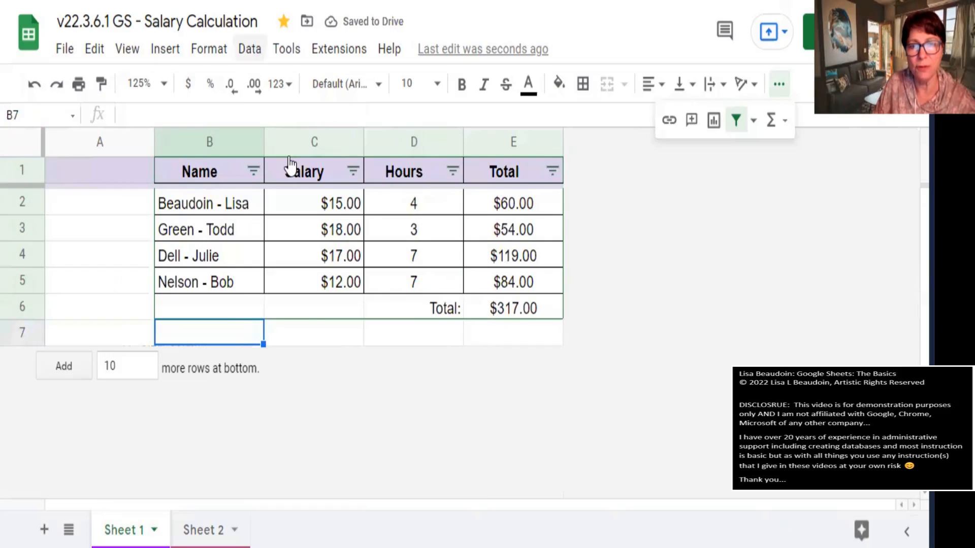
click(249, 49)
click(304, 175)
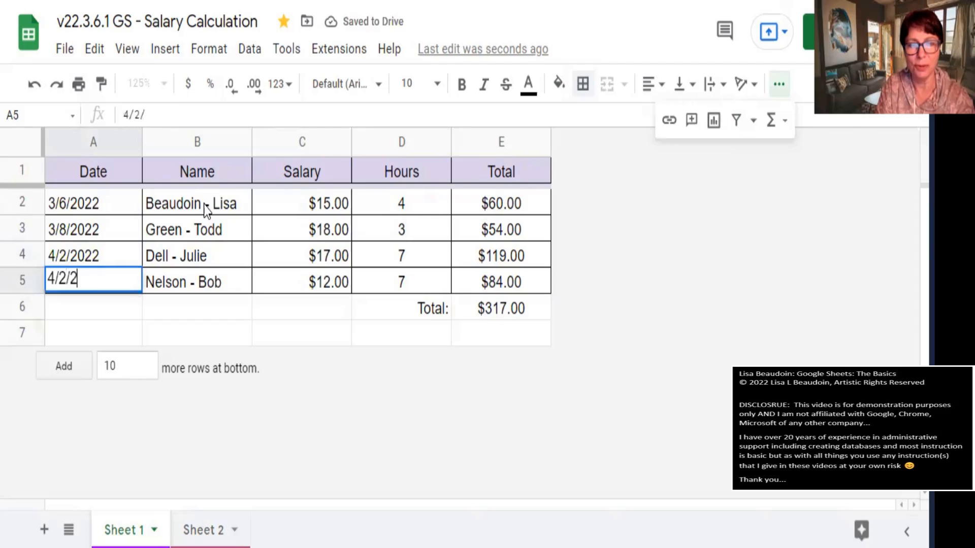
- Complete the date in A5 as 4/2/2022 and apply the Date number format to A2:A5
text(022)
key(Return)
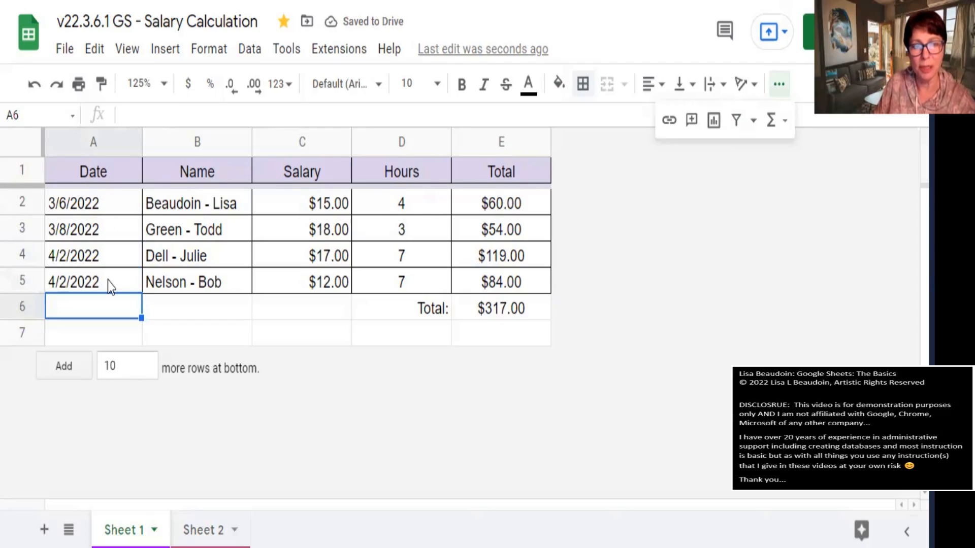
key(Up)
key(Up)
key(Up)
key(Up)
key(shift+Down)
key(shift+Down)
key(shift+Down)
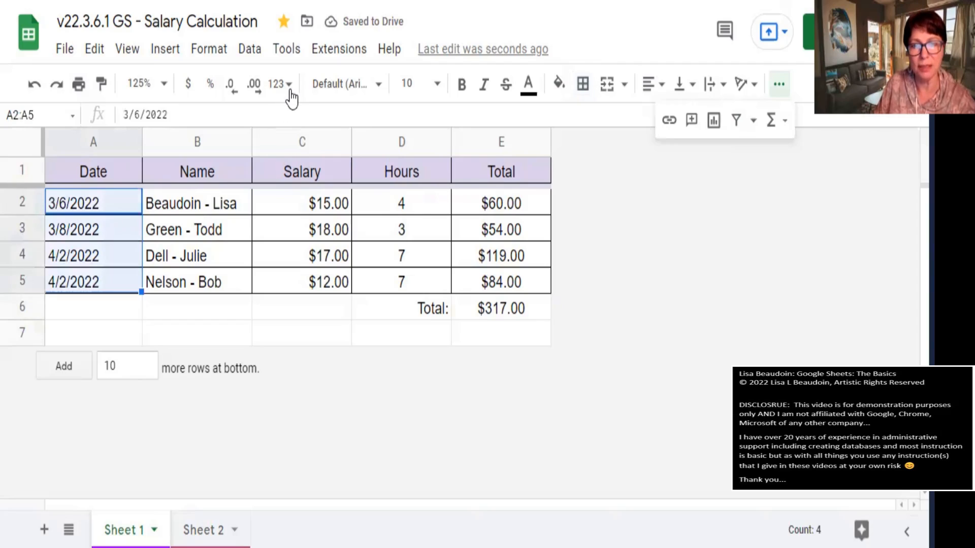
click(283, 84)
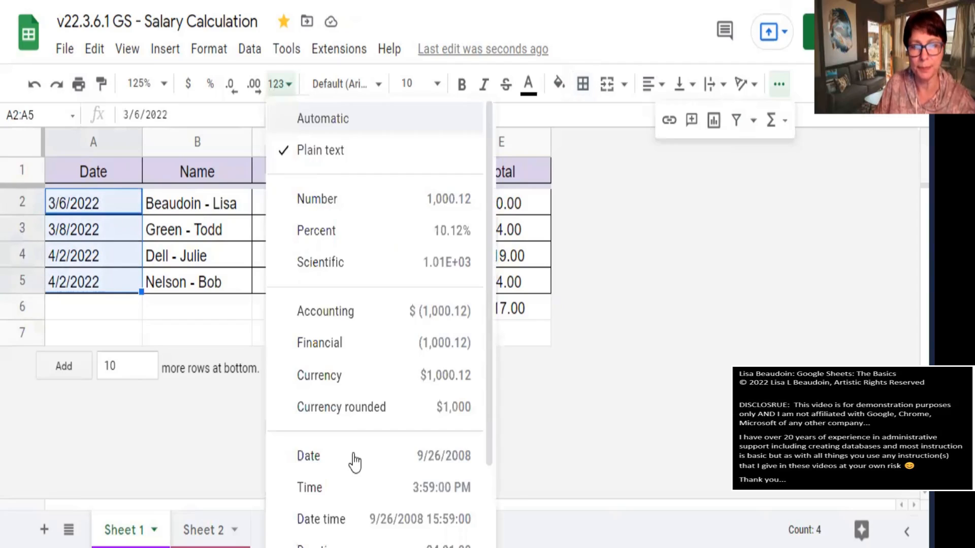
click(354, 459)
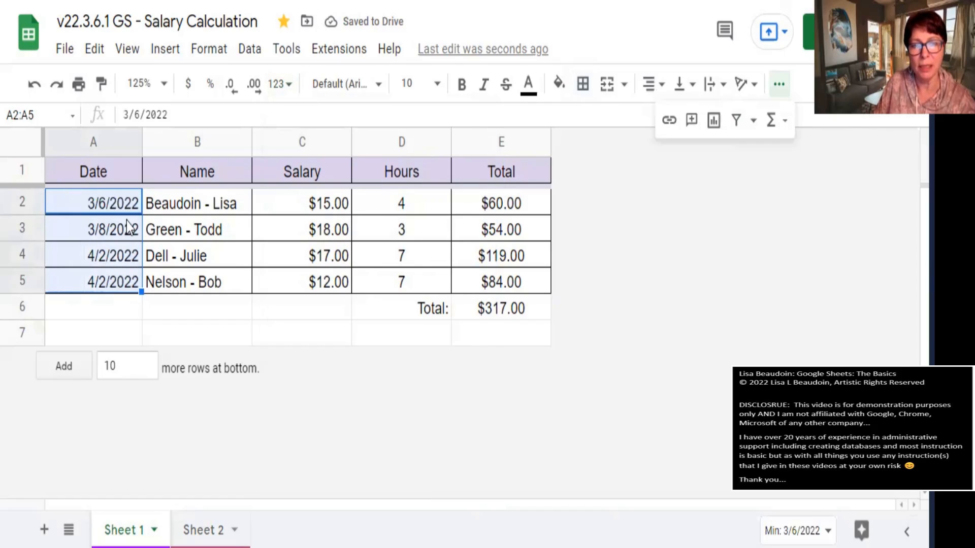
- Replace the date in A2 with 3/7/2022
key(Right)
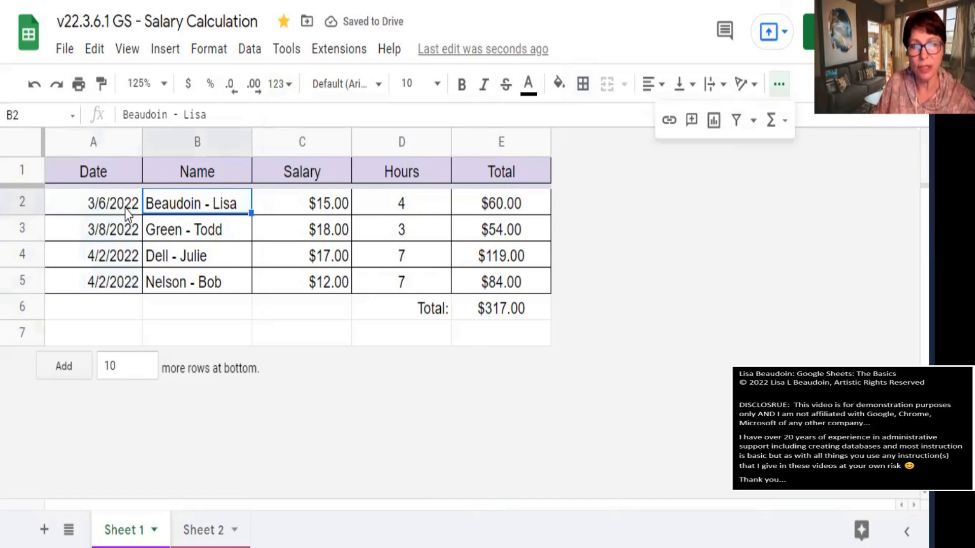
click(127, 211)
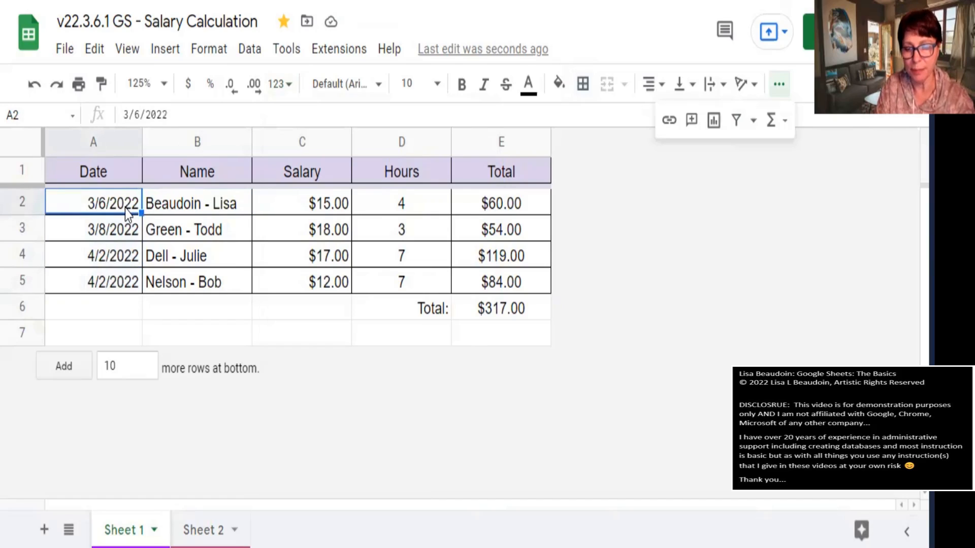
text(3/)
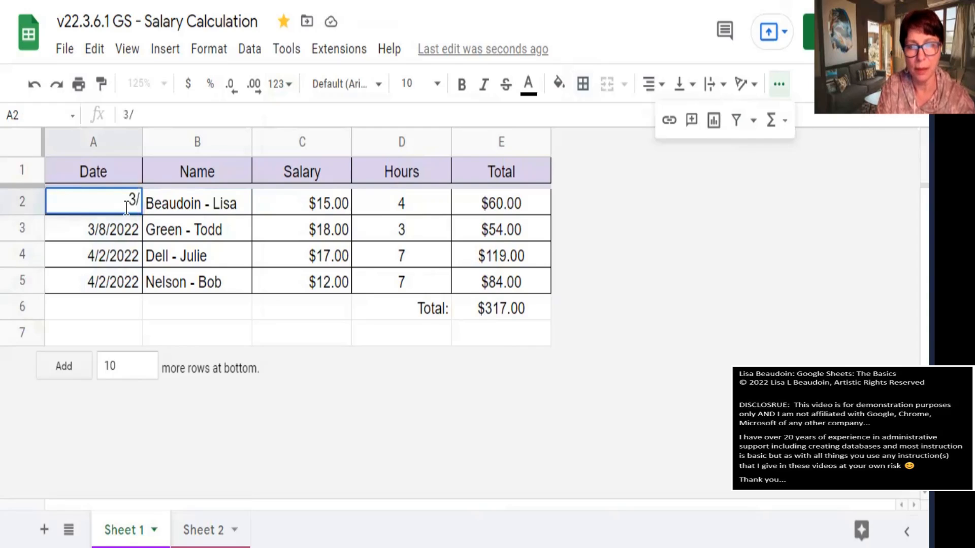
text(7/)
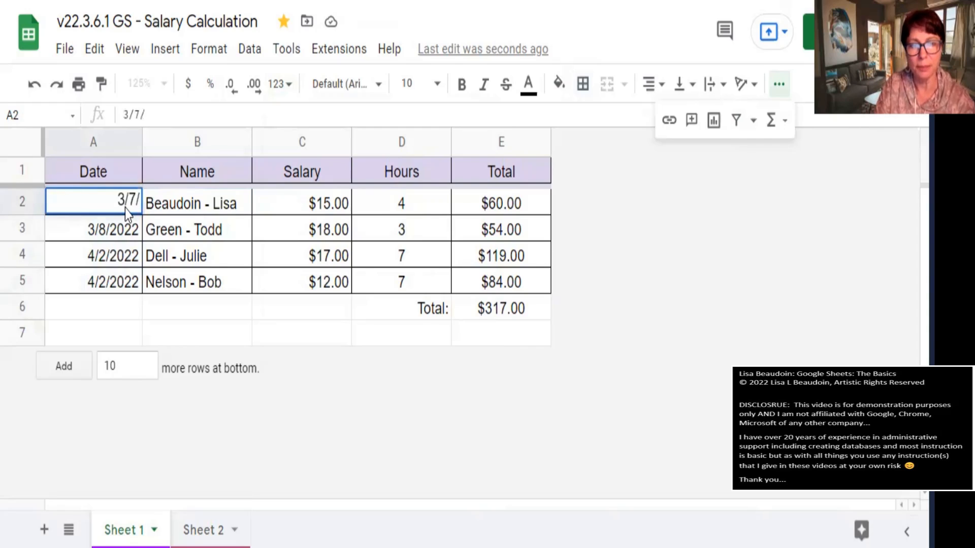
text(2022)
key(Return)
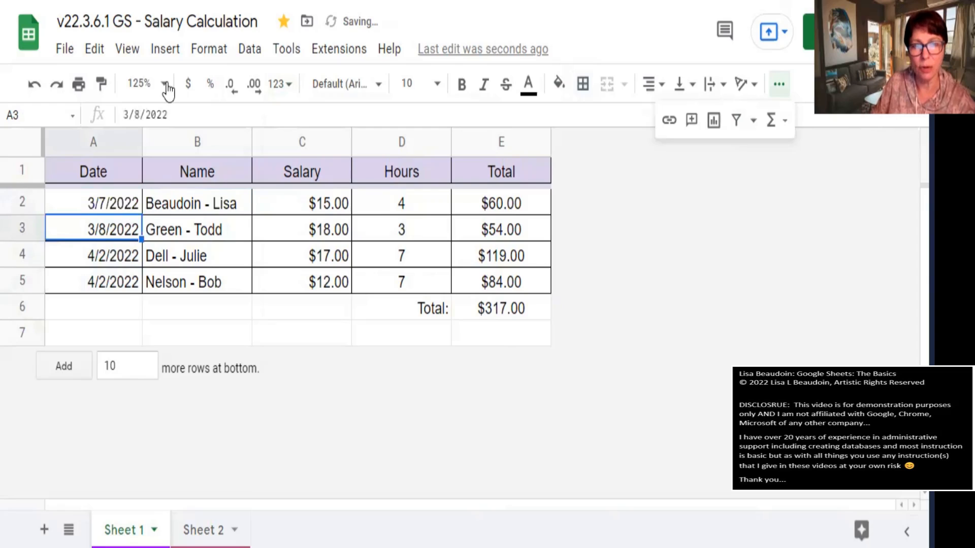
- Edit only the day within the A2 date so that it reads 3/6/2022
key(Up)
click(134, 115)
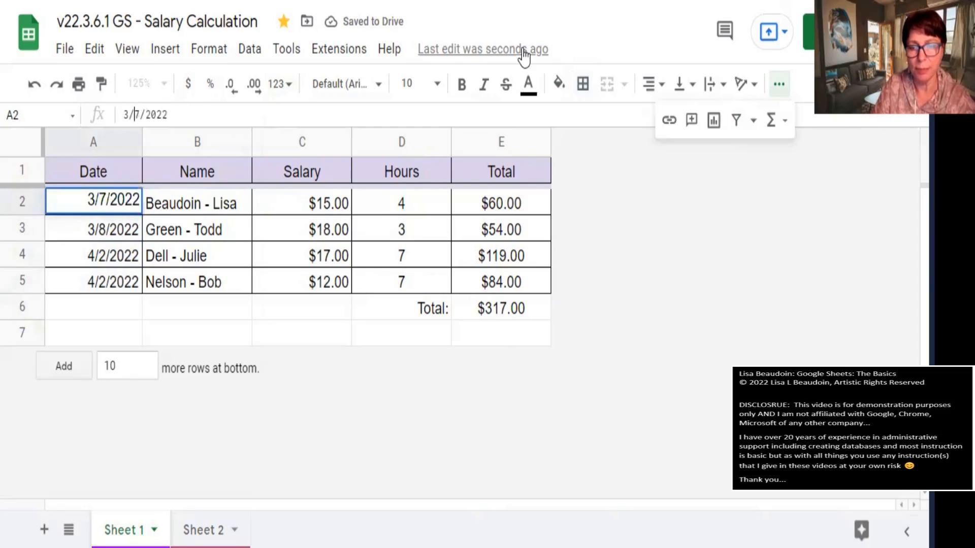
key(Delete)
text(6)
key(Return)
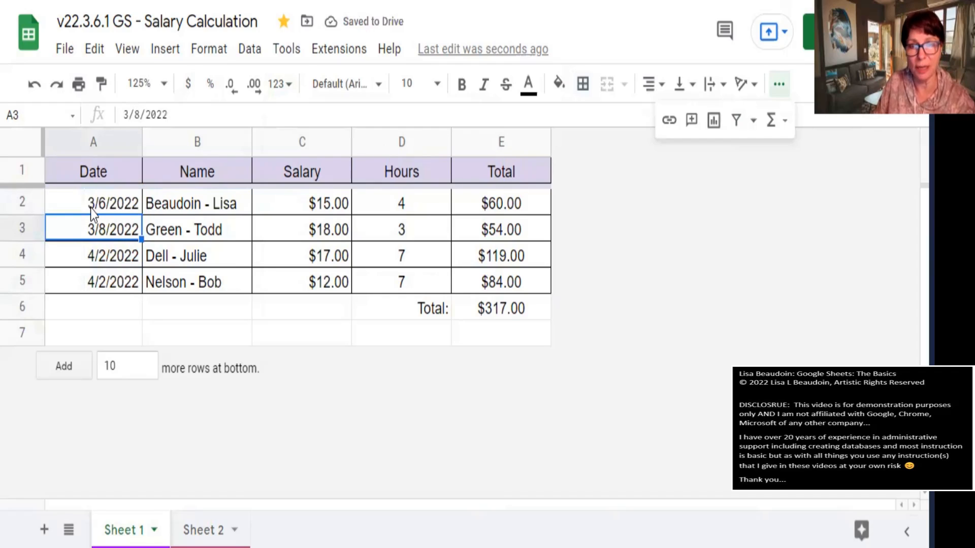
- Choose March 7, 2022 for cell A2 from its date calendar
click(95, 206)
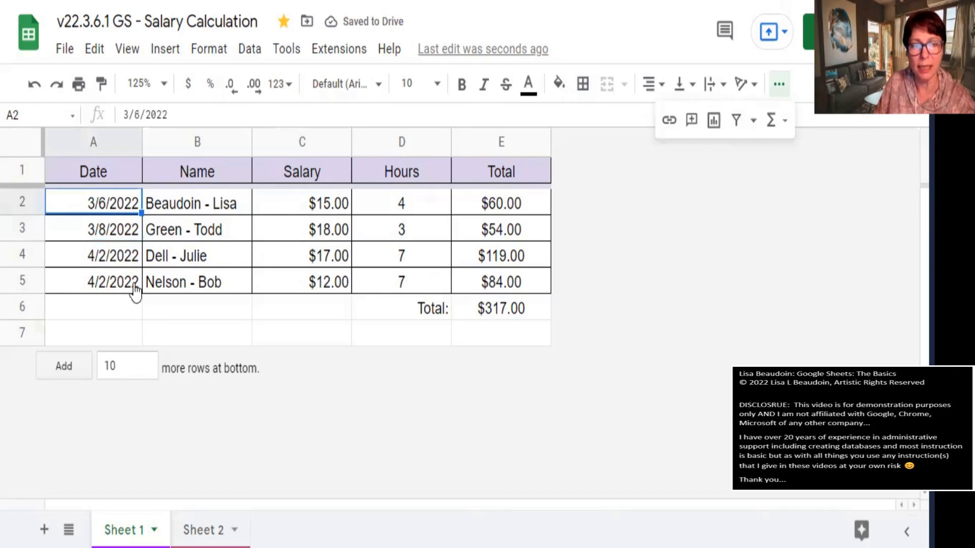
double_click(95, 206)
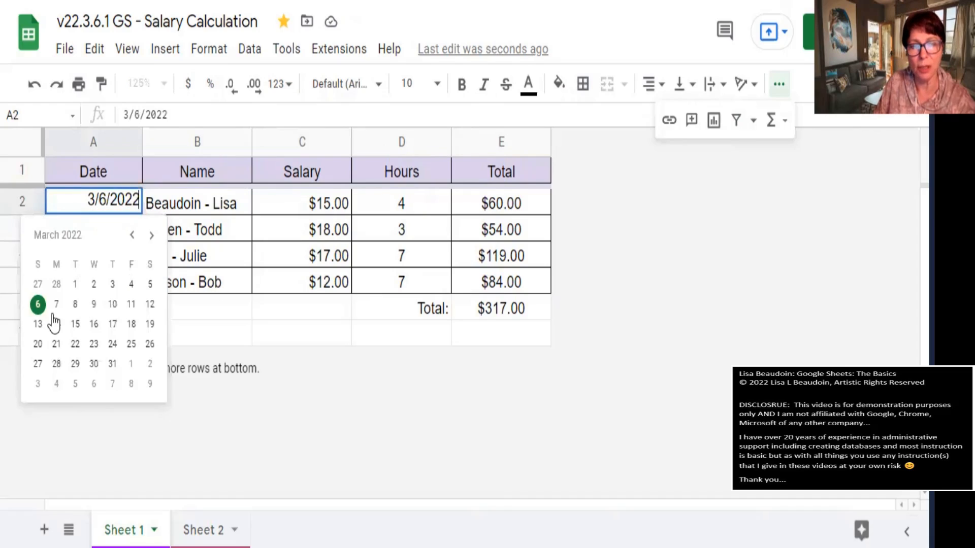
click(56, 305)
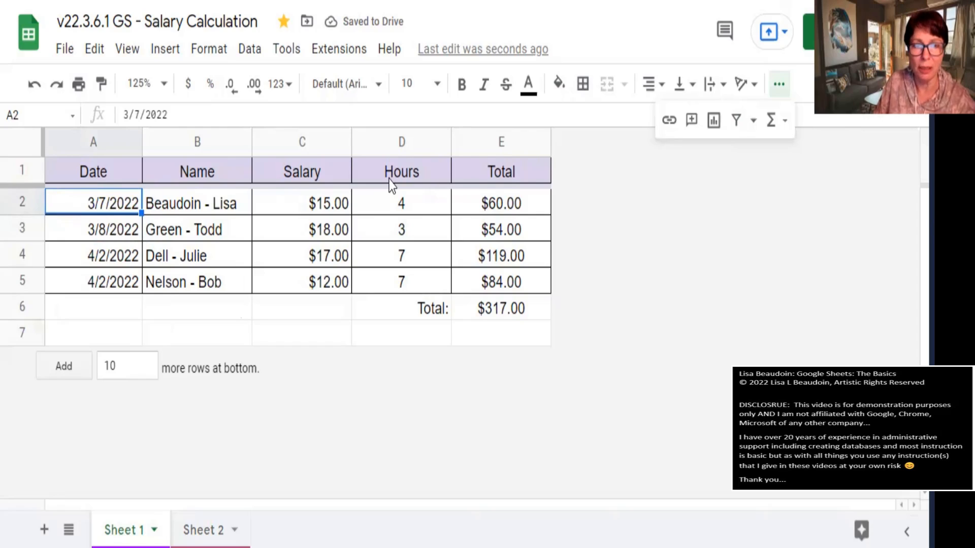
- Create a filter on the header row from Date to Total, A1:E1
click(87, 171)
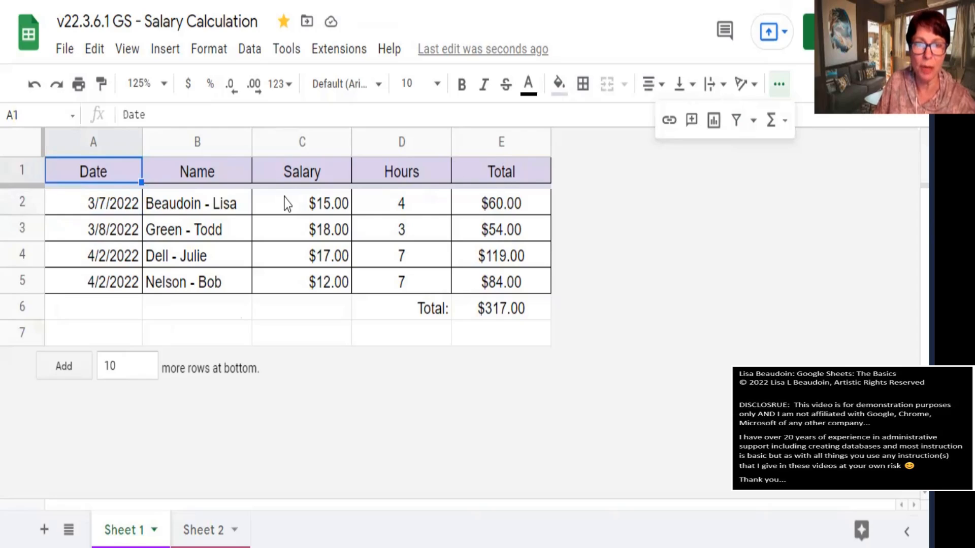
shift+click(498, 170)
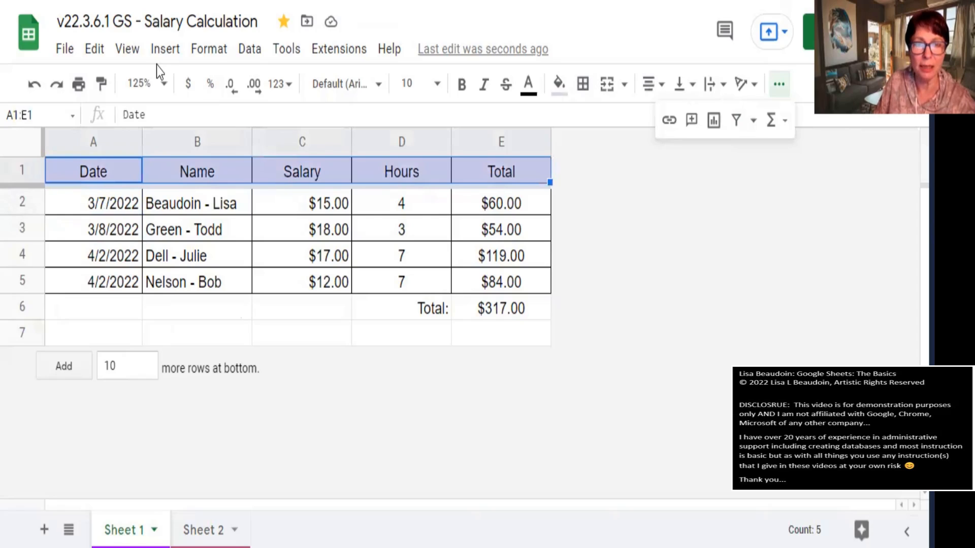
click(257, 57)
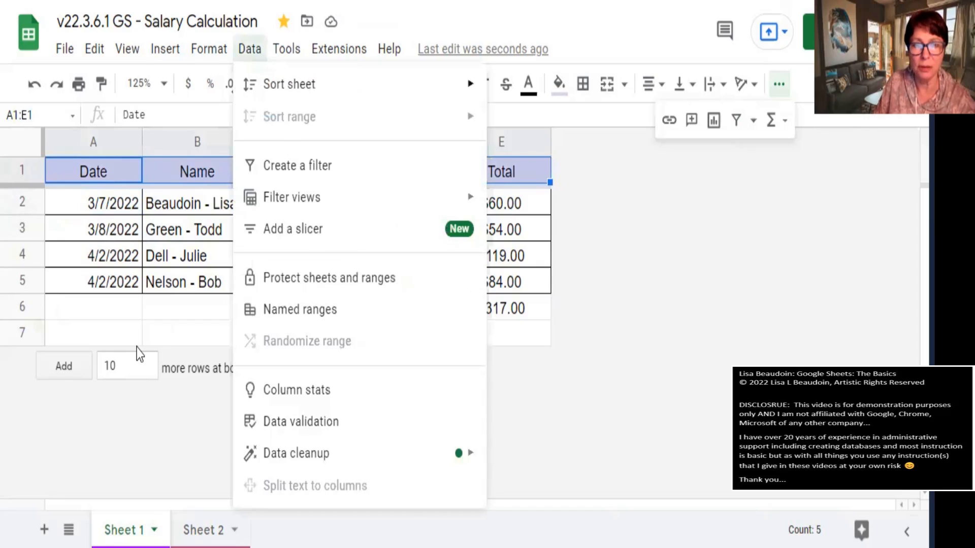
key(Down)
key(Down)
key(Return)
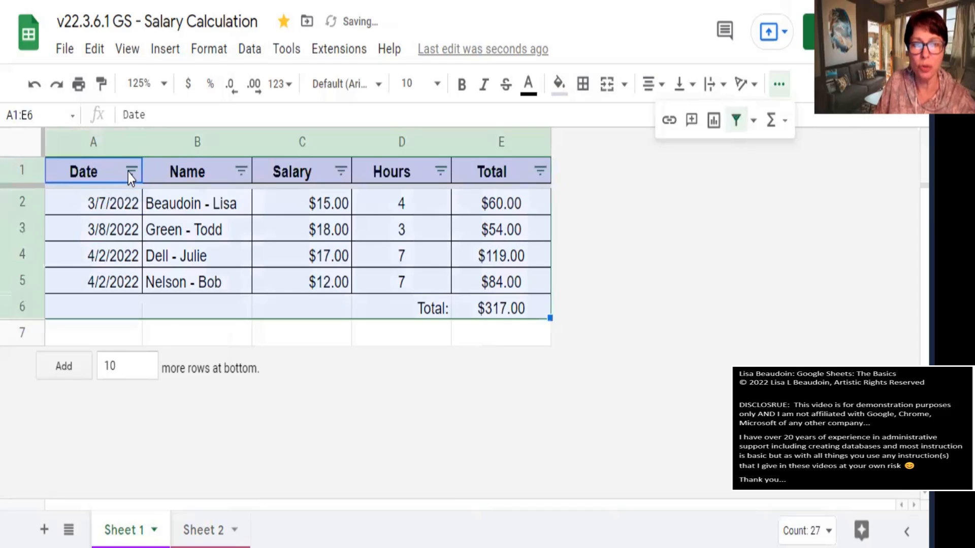
- Set the Date column's filter condition to "Is between"
click(132, 171)
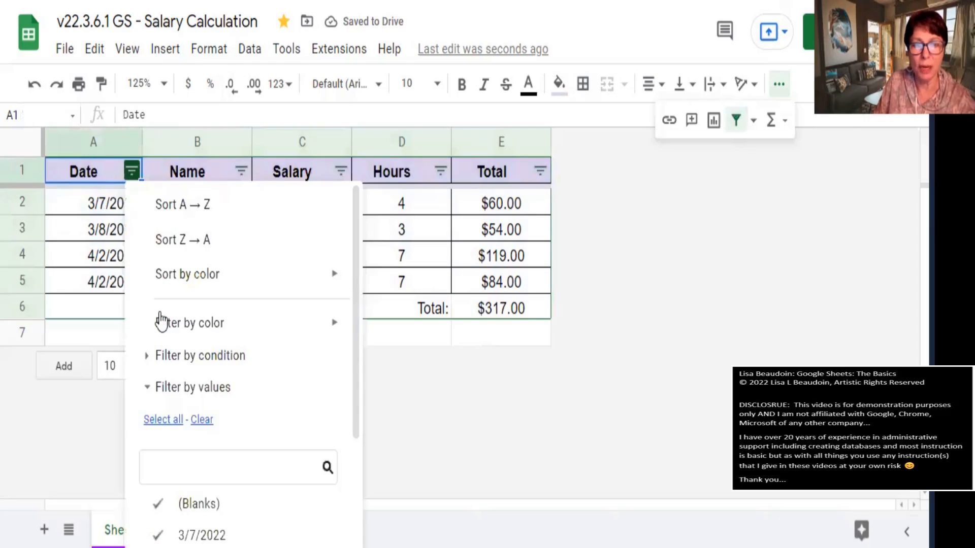
click(197, 357)
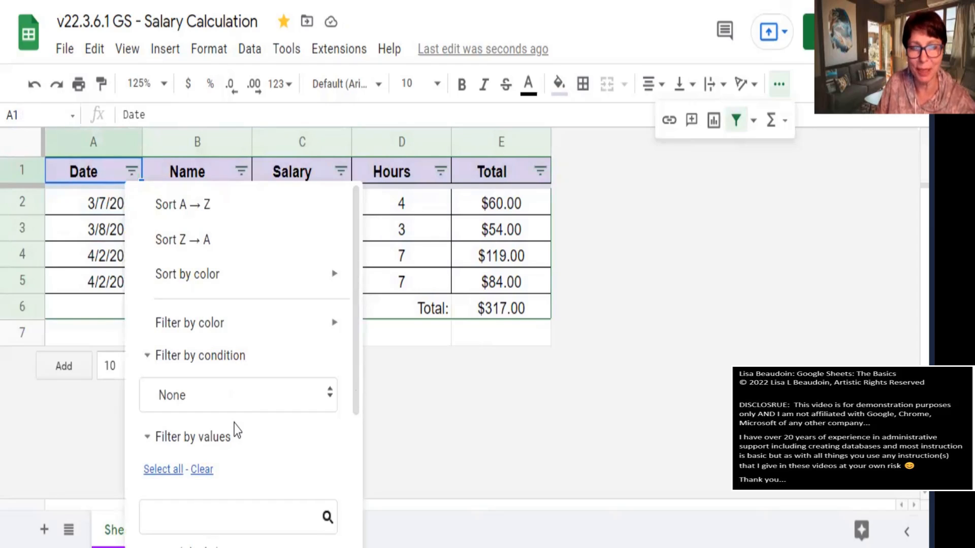
click(332, 394)
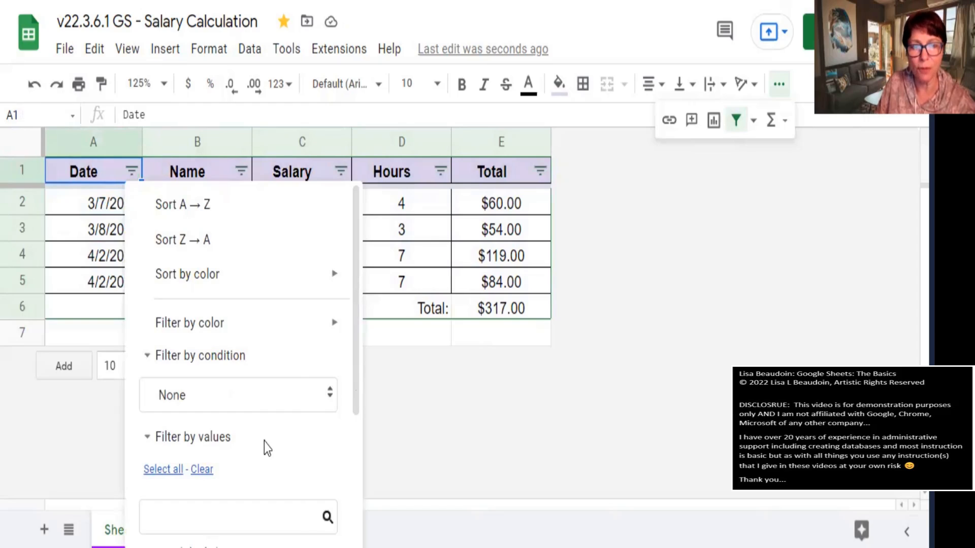
scroll(252, 464, down, 3)
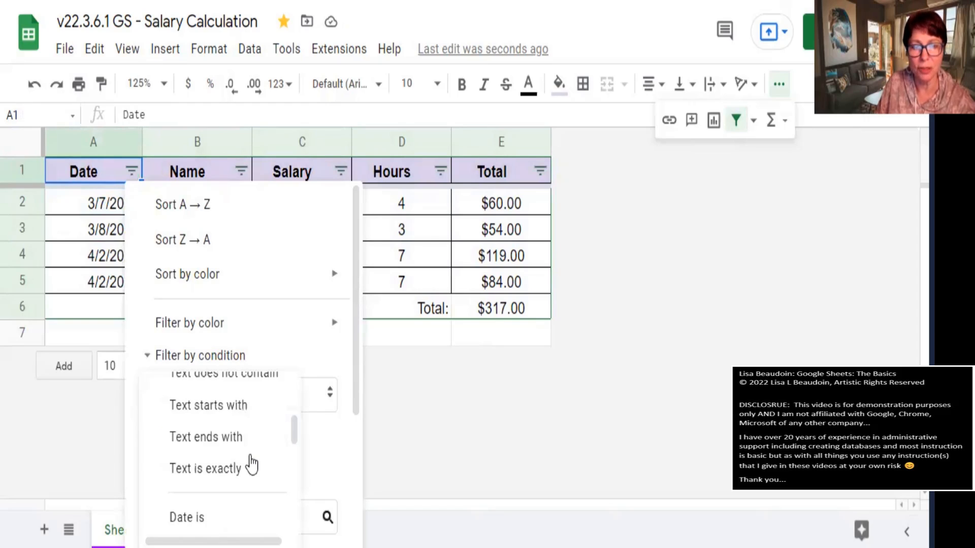
scroll(251, 464, down, 3)
scroll(251, 463, down, 2)
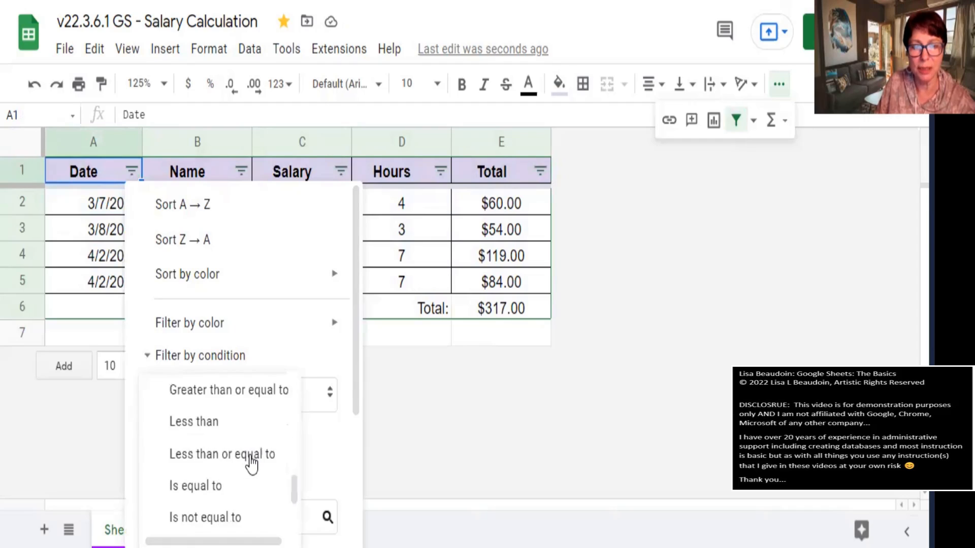
scroll(252, 464, up, 2)
scroll(251, 464, down, 3)
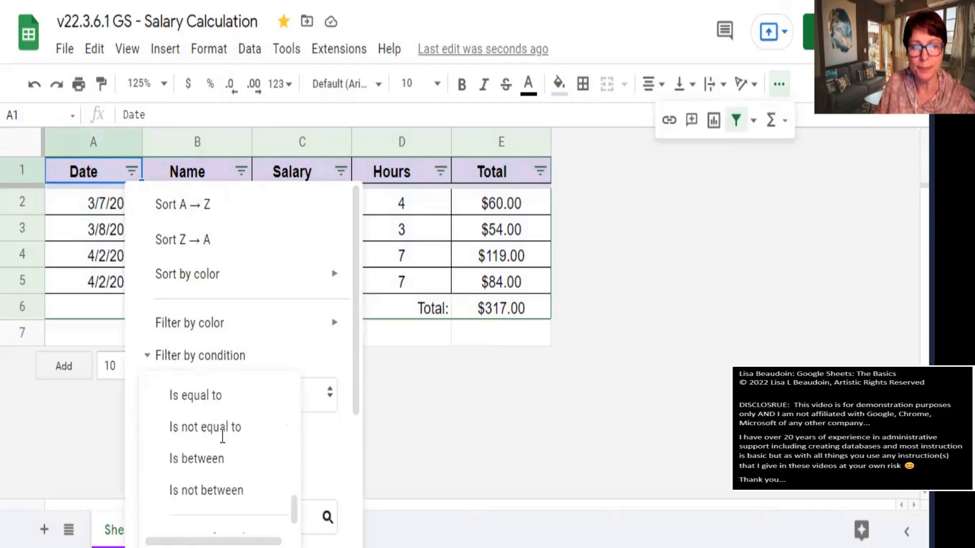
click(219, 456)
- Enter 3/1/2022 and 3/31/2022 as the limits of the Date filter condition and apply it
click(205, 444)
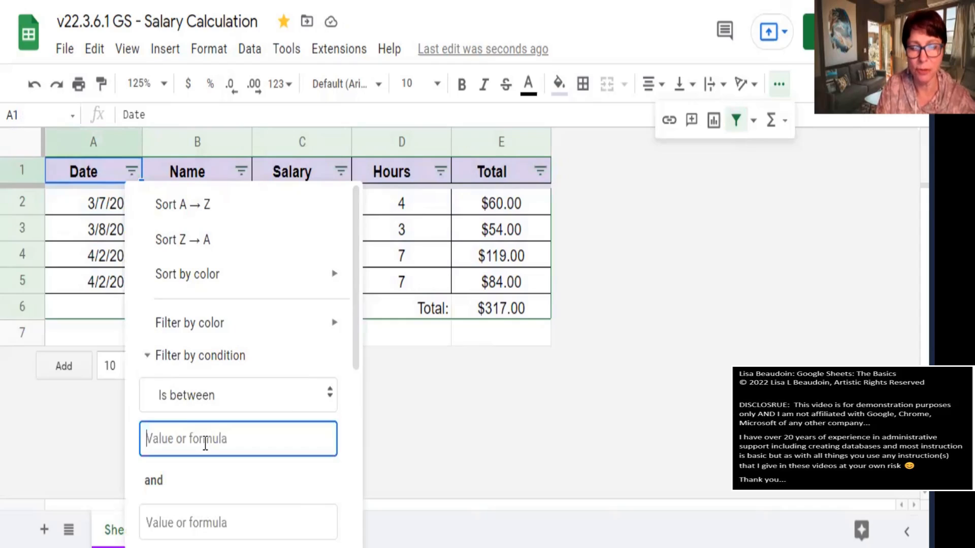
text(3/1/2022)
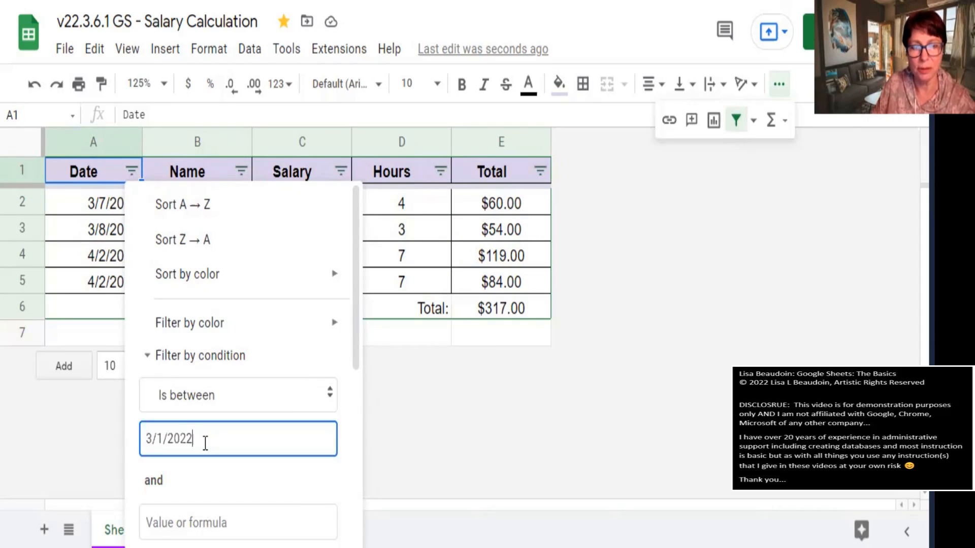
scroll(205, 443, down, 2)
click(205, 443)
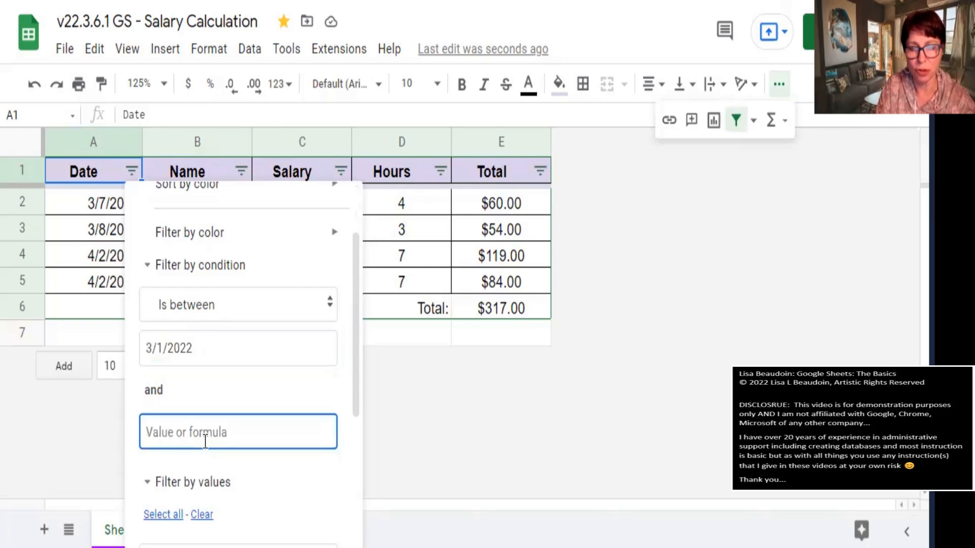
text(3/2)
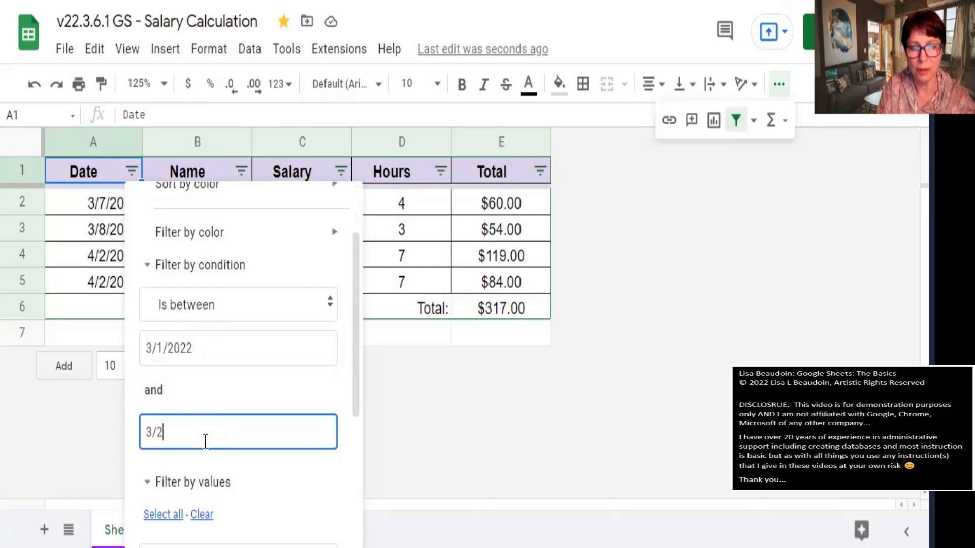
text(1/2022)
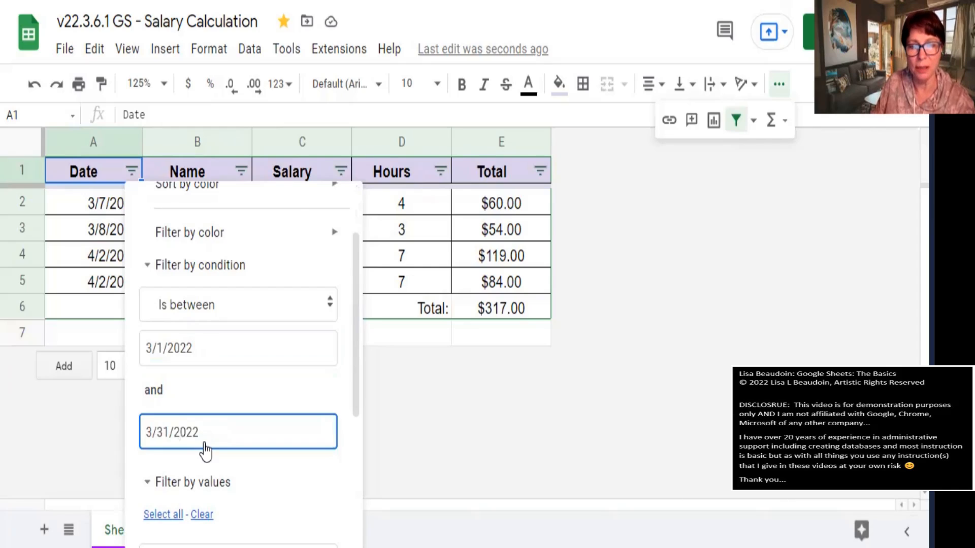
scroll(205, 451, down, 4)
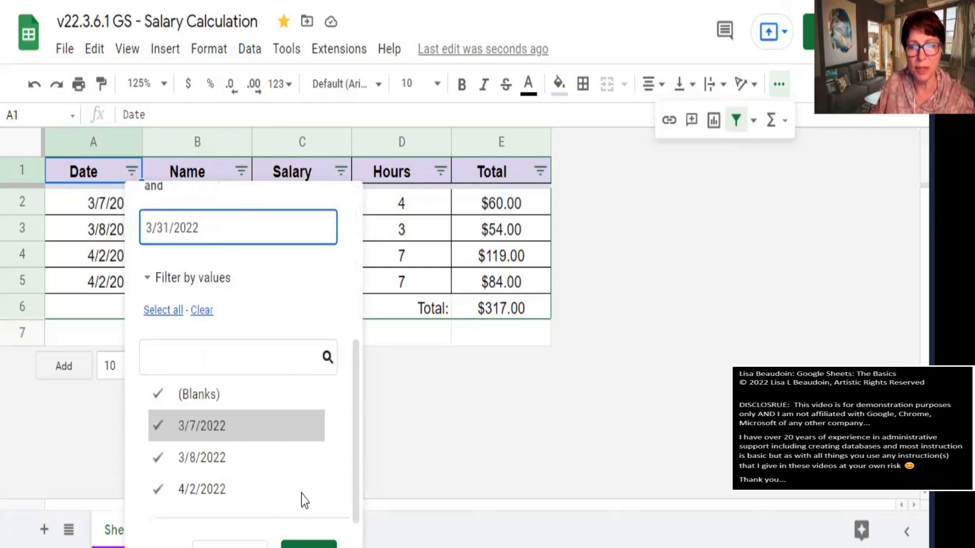
scroll(305, 498, down, 1)
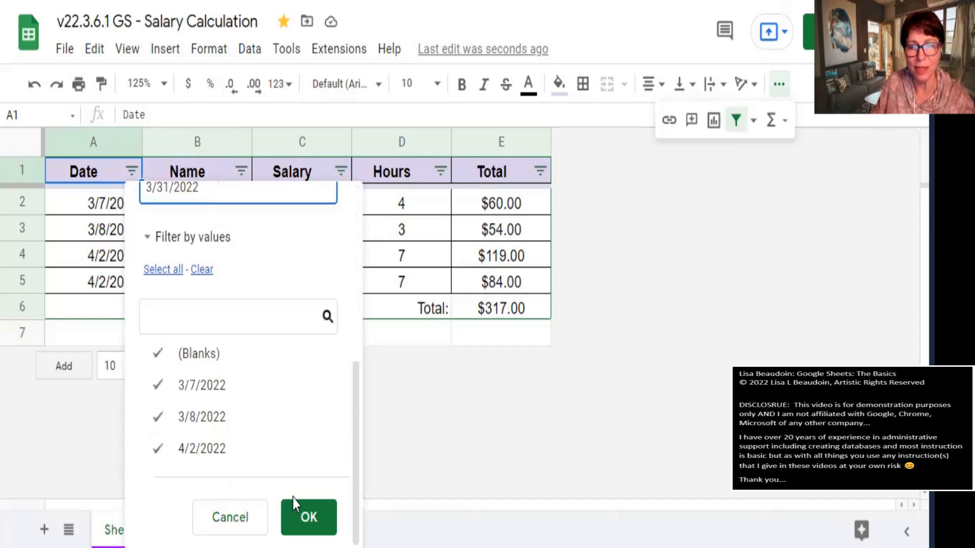
click(310, 507)
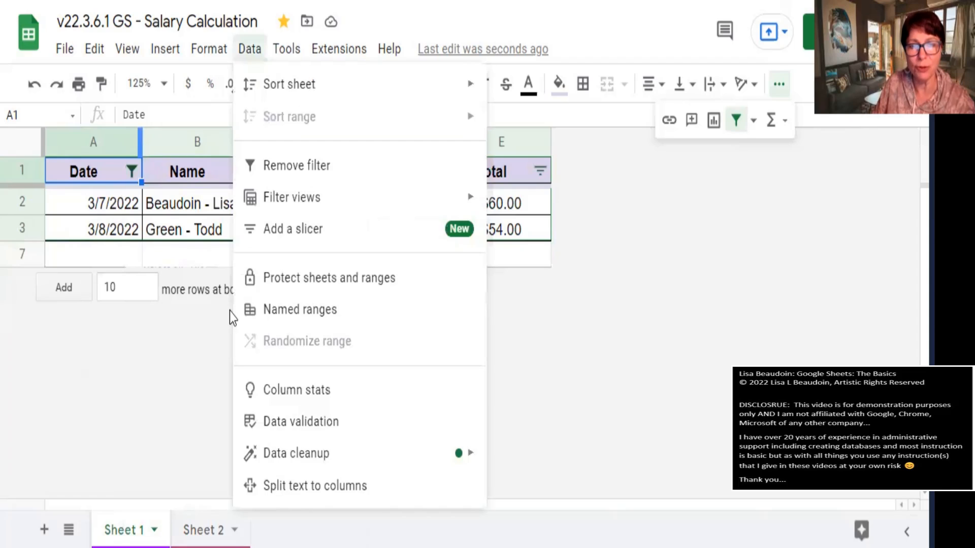
- Remove the filter from the salary table
click(355, 165)
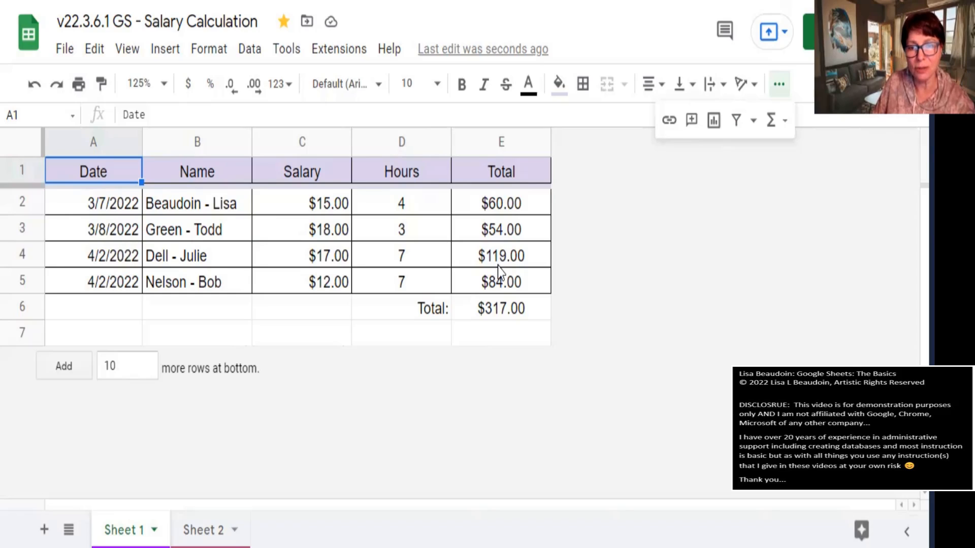
- Check the total formula in E4, and change the salary in C4 to 117
click(458, 254)
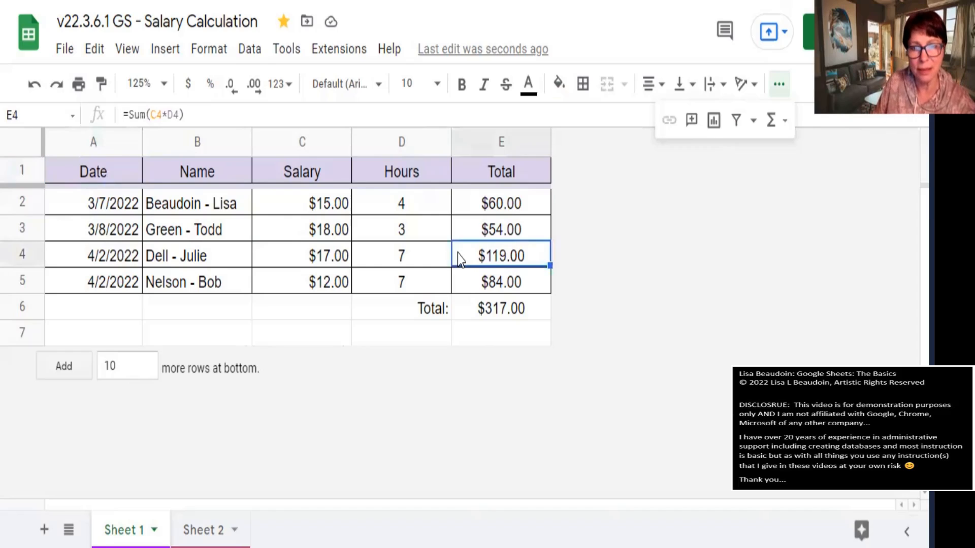
click(345, 259)
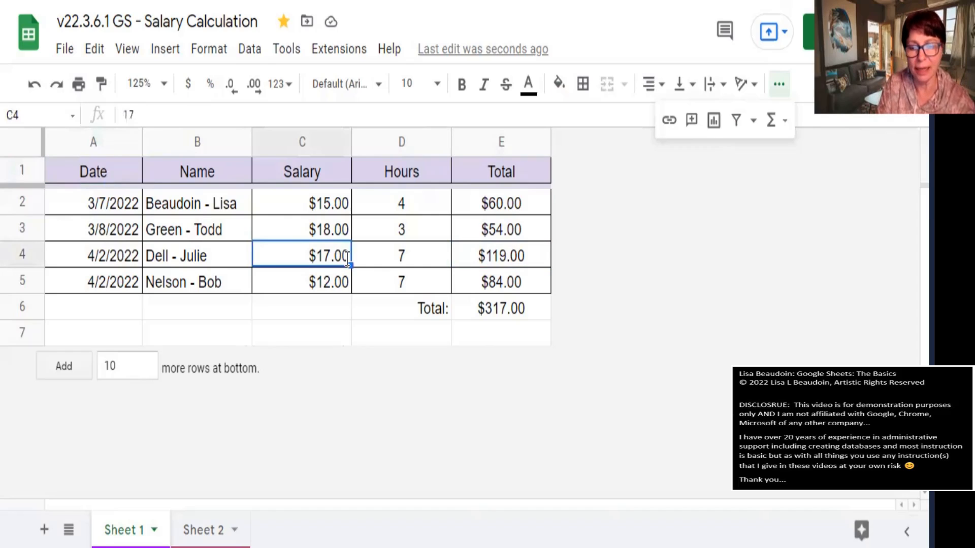
text(117)
key(Return)
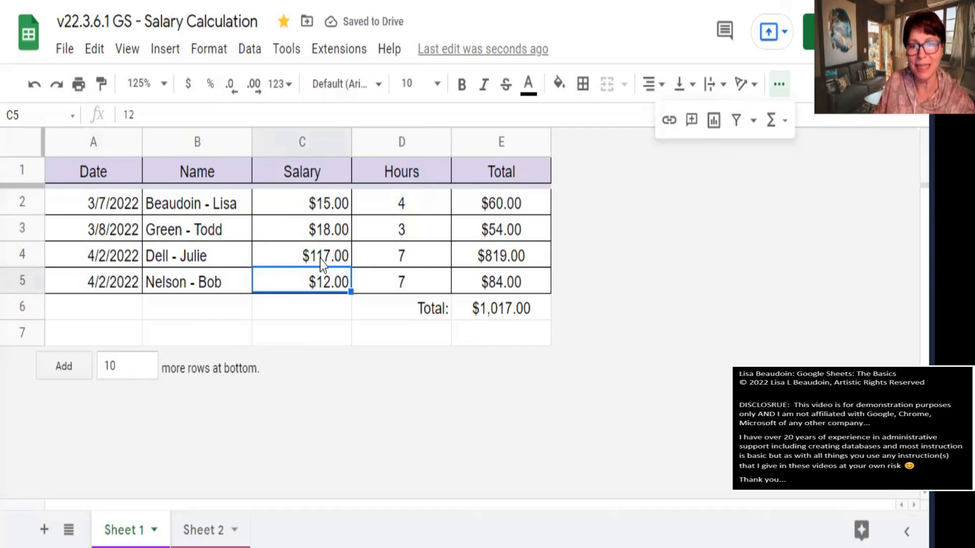
- Set the salary in C4 back to 17
key(Up)
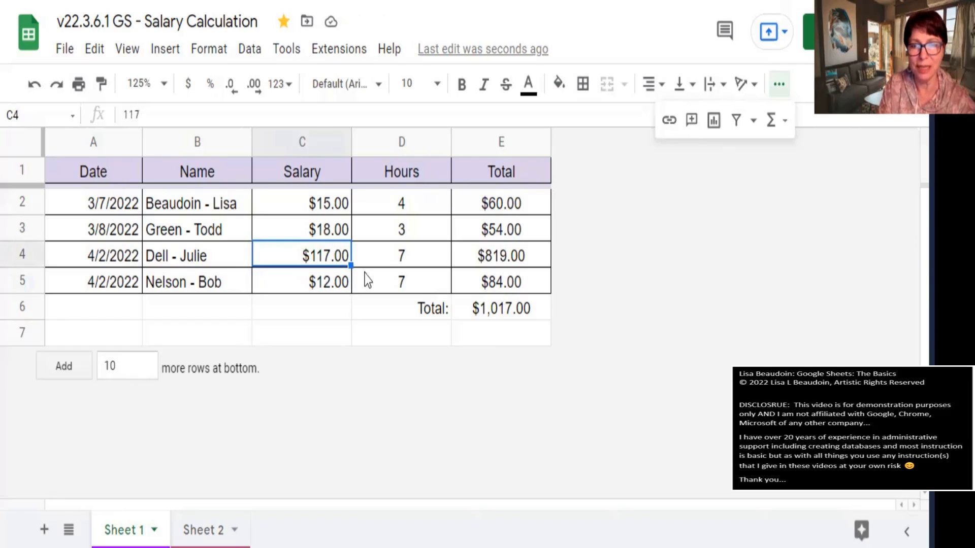
text(17)
key(Return)
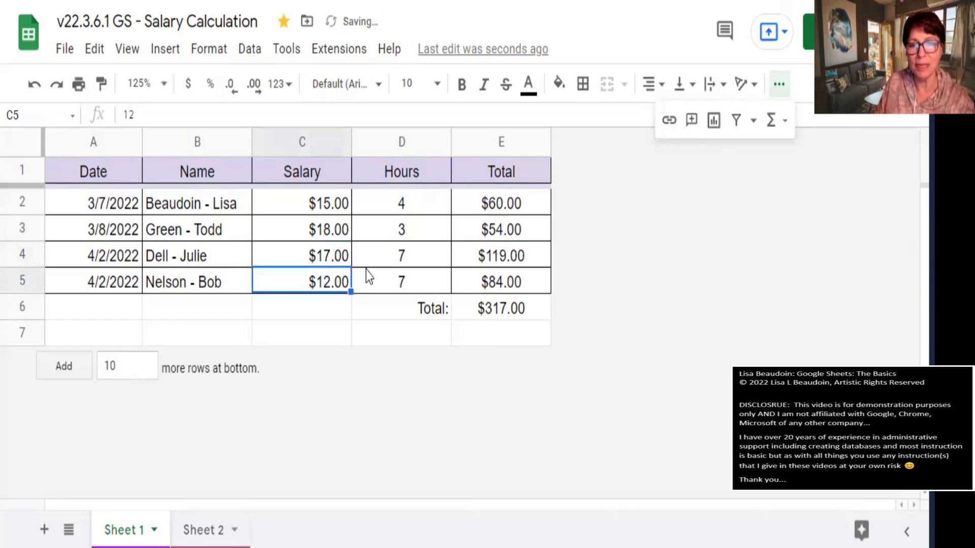